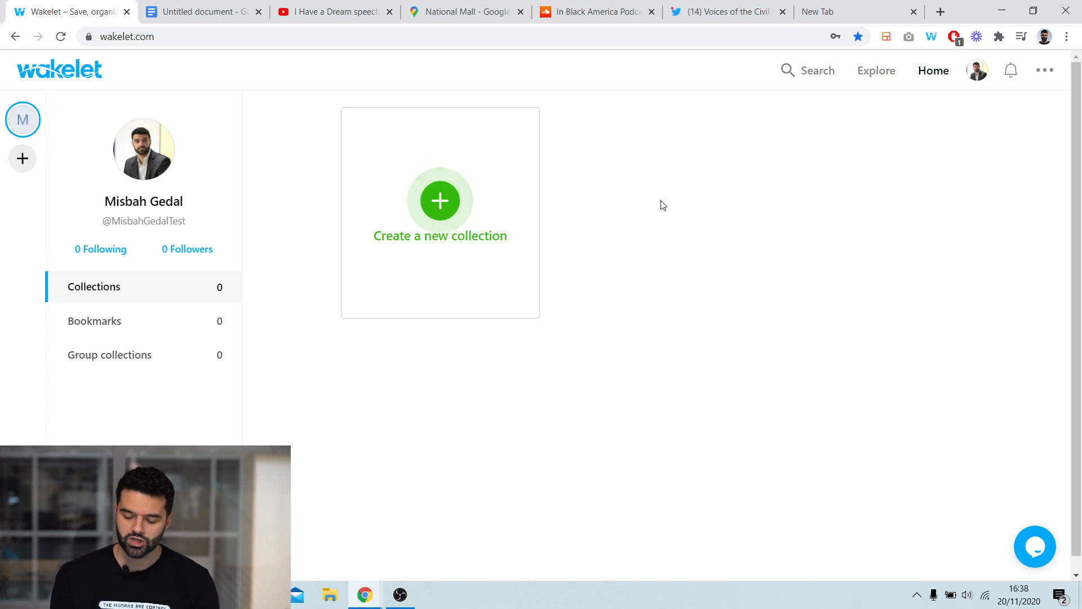
- Create a new collection titled "The Civil Rights Movement"
{"action": "left_click", "coordinate": [428, 212]}
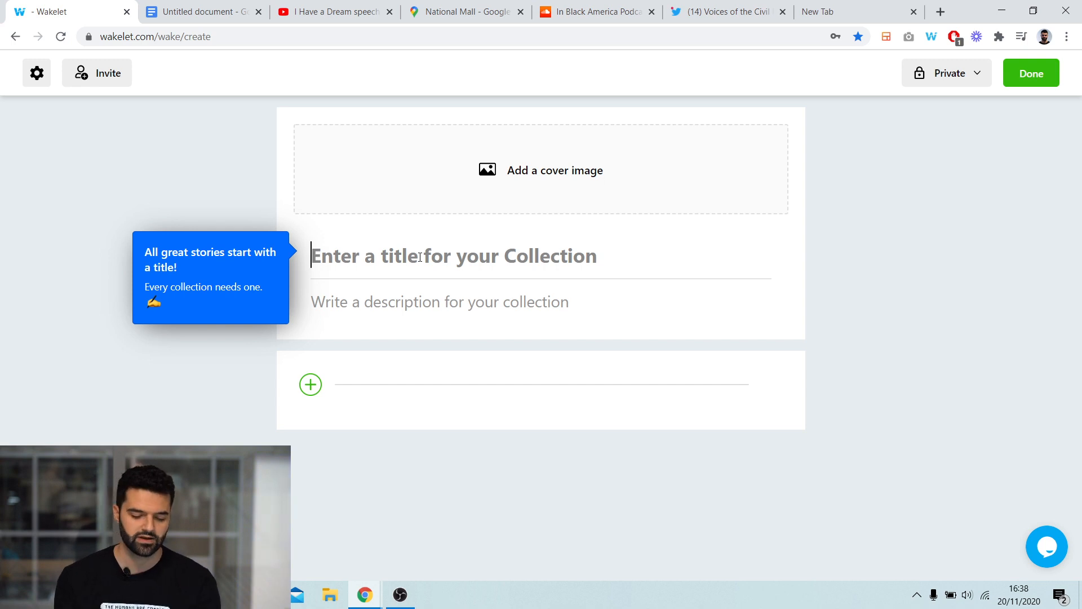
{"action": "type", "text": "The Civil Rights Move"}
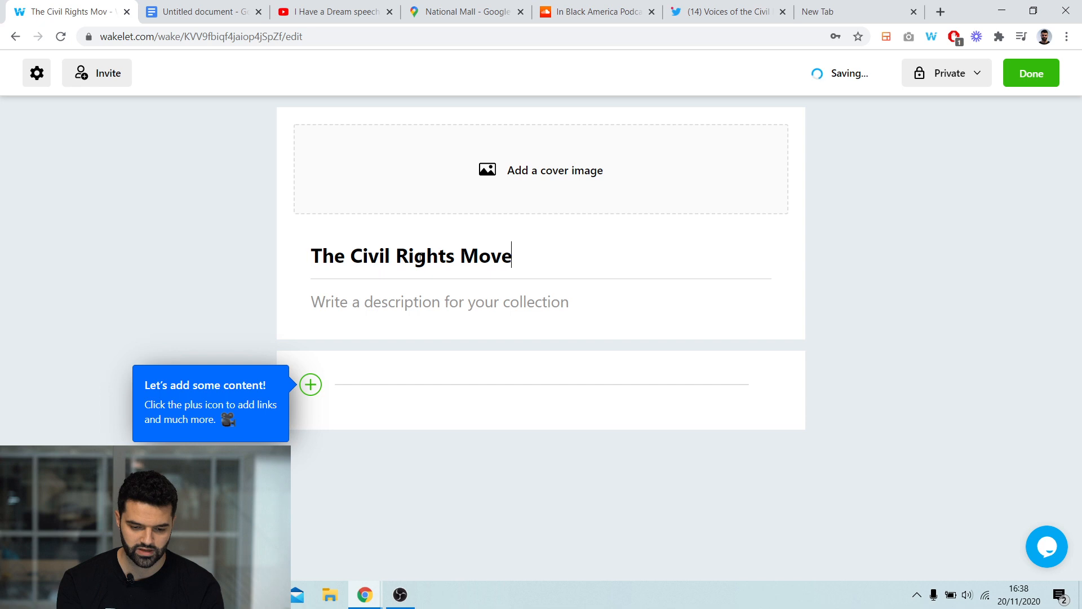
{"action": "type", "text": "ment"}
- Add the description "An intro to The Civil Rights Movement!" to the collection
{"action": "left_click", "coordinate": [478, 299]}
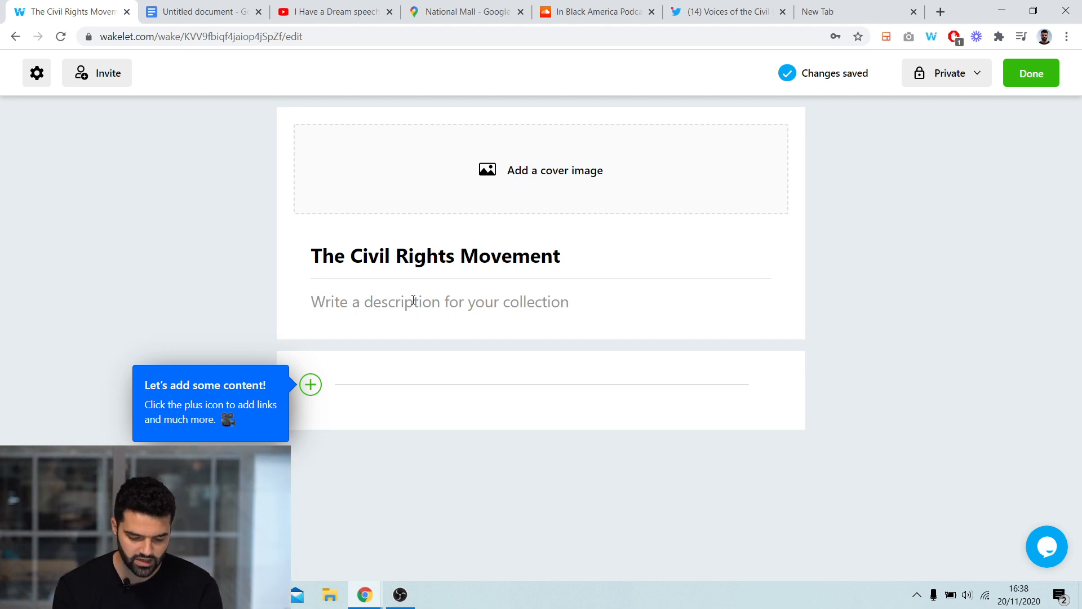
{"action": "type", "text": "An intro to D"}
{"action": "type", "text": "r"}
{"action": "key", "text": "BackSpace"}
{"action": "key", "text": "BackSpace"}
{"action": "type", "text": "The Civil Rights Movement"}
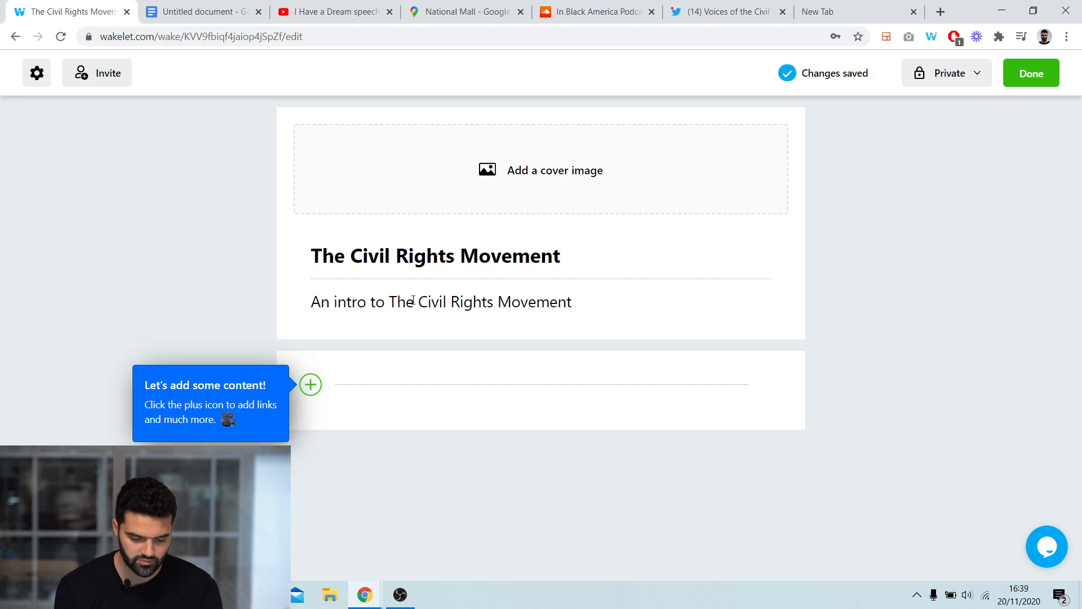
{"action": "type", "text": "!"}
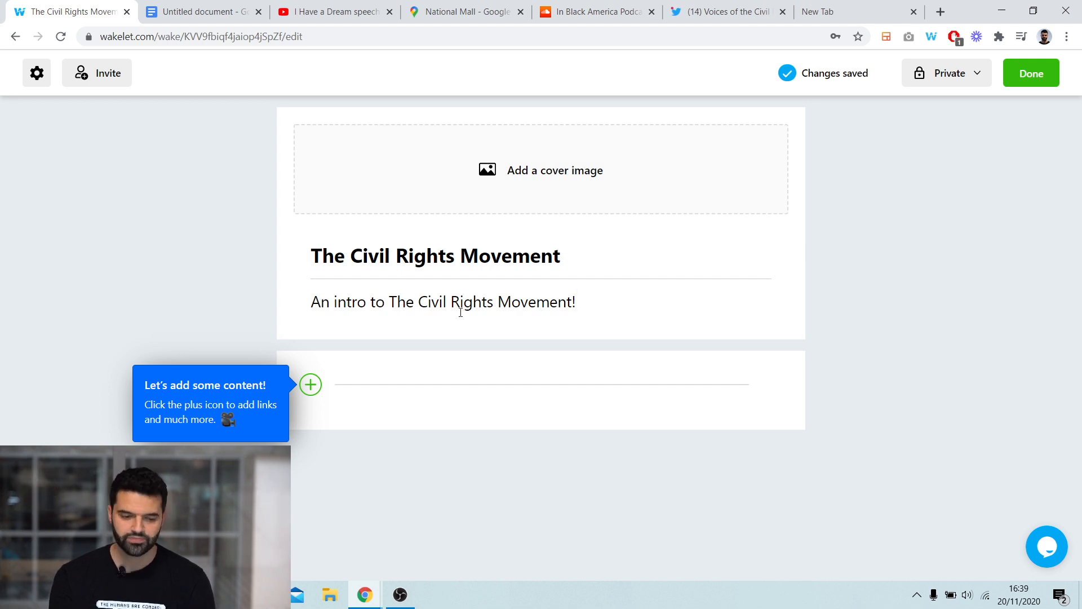
{"action": "left_click", "coordinate": [514, 175]}
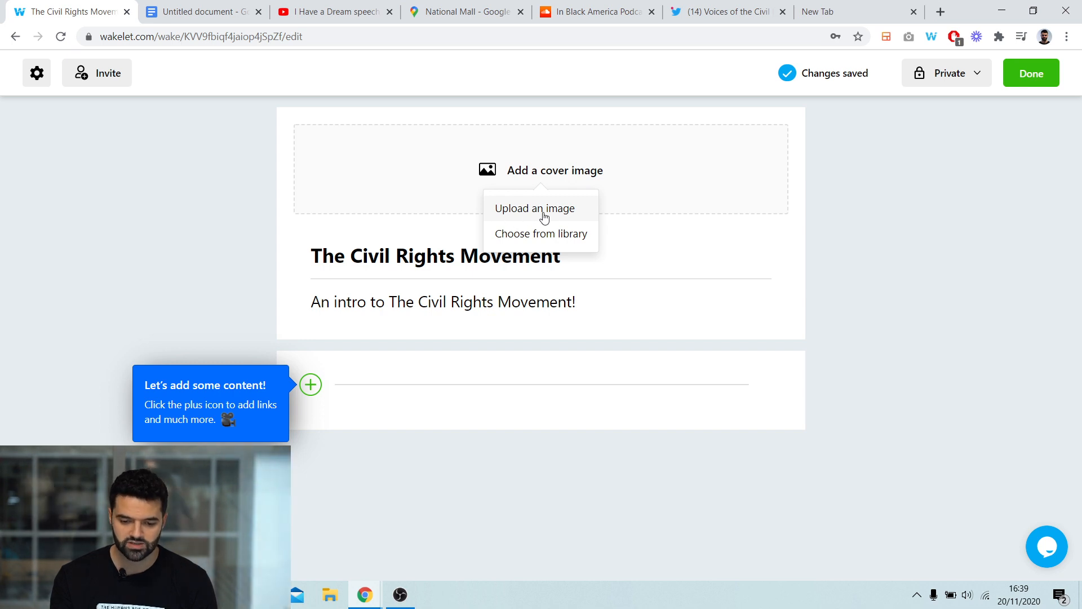
{"action": "left_click", "coordinate": [541, 238]}
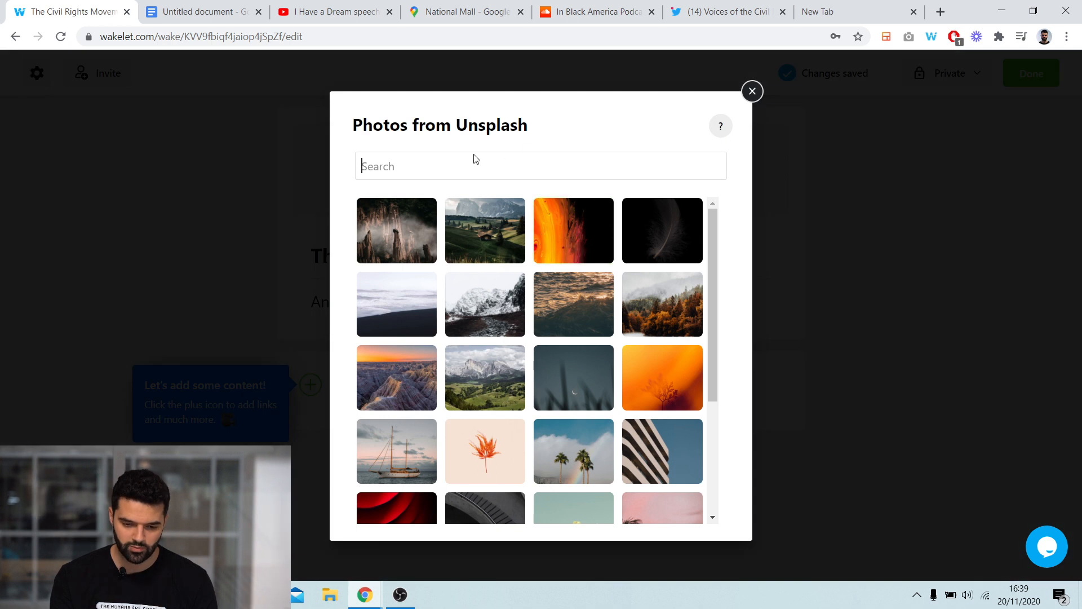
{"action": "scroll", "coordinate": [616, 273], "scroll_direction": "down", "scroll_amount": 4}
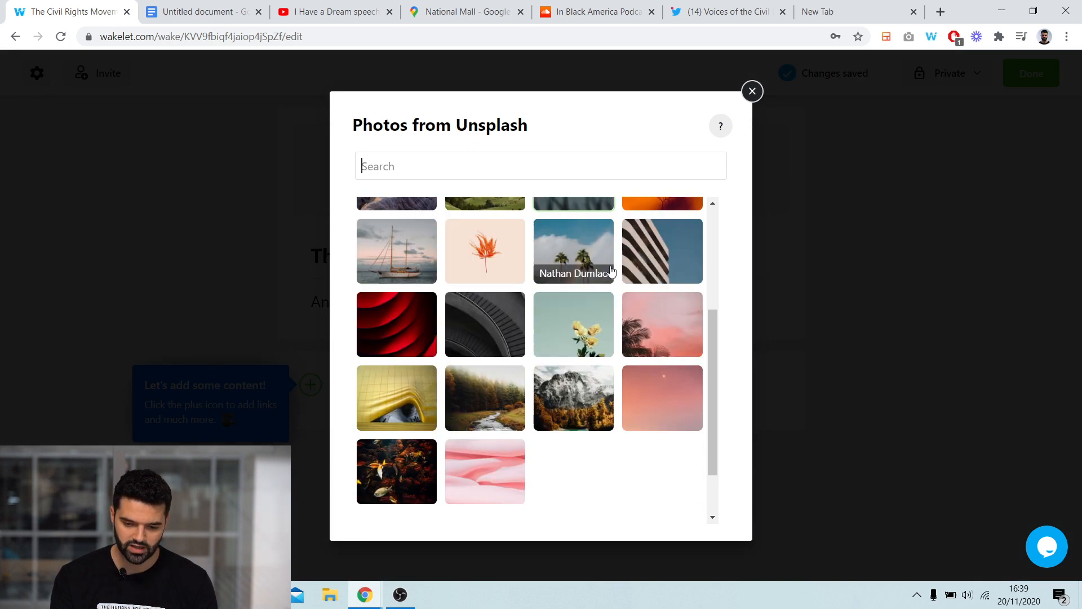
{"action": "scroll", "coordinate": [553, 243], "scroll_direction": "up", "scroll_amount": 4}
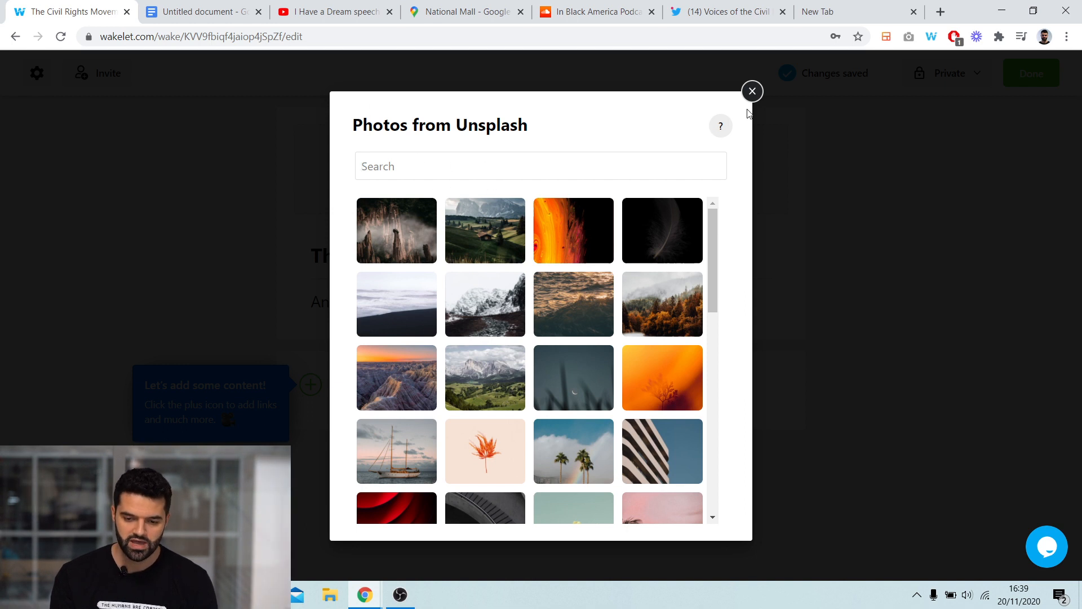
{"action": "left_click", "coordinate": [752, 92]}
- Upload the "Civil rights image" file from the Desktop as the cover image, save it, and switch it to Half Cover Image
{"action": "left_click", "coordinate": [488, 171]}
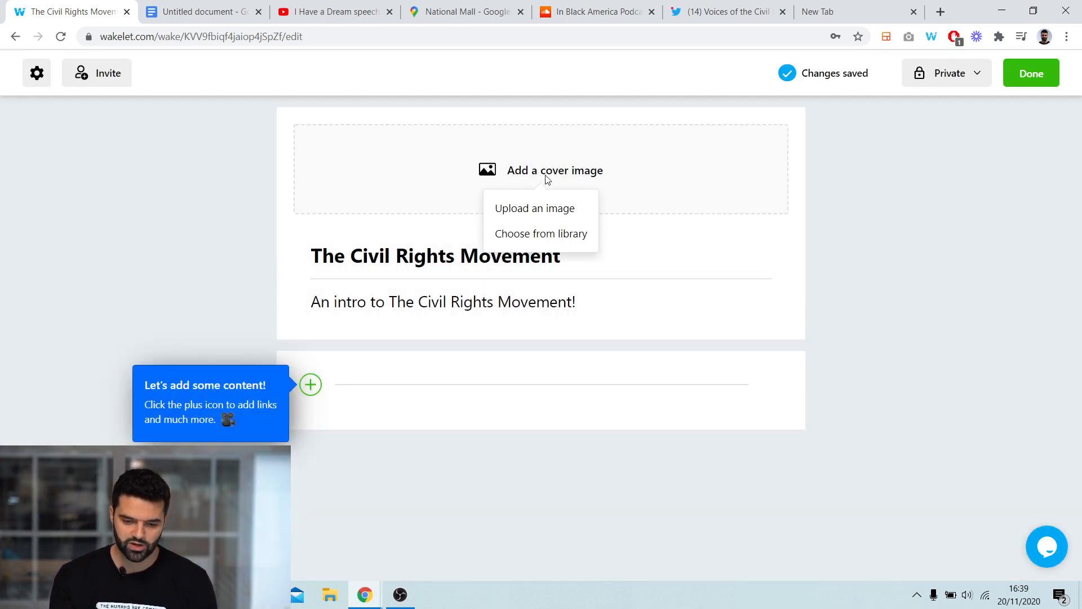
{"action": "left_click", "coordinate": [543, 209]}
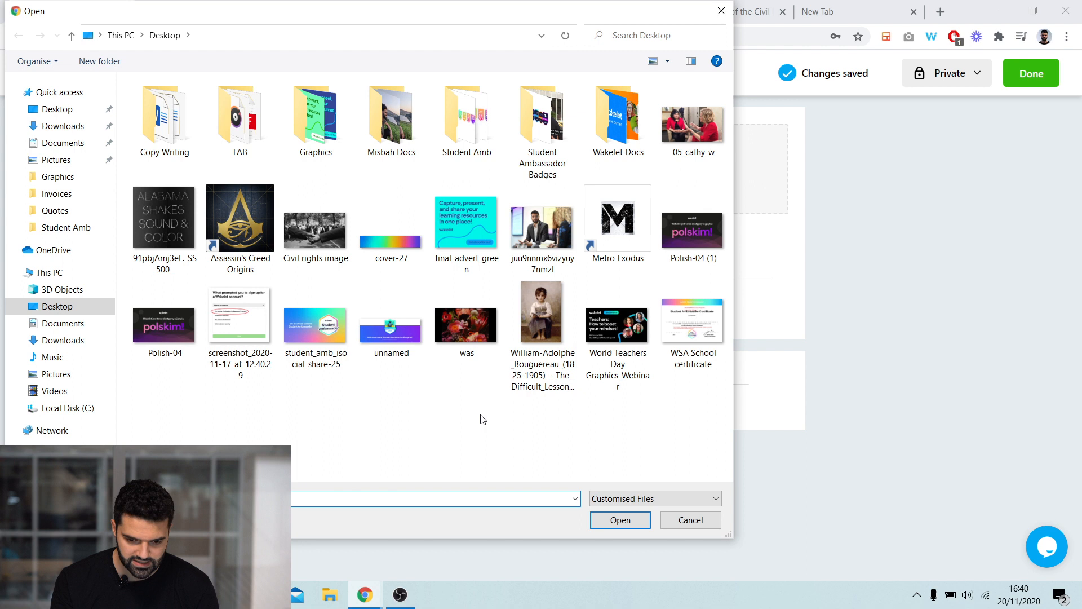
{"action": "double_click", "coordinate": [315, 229]}
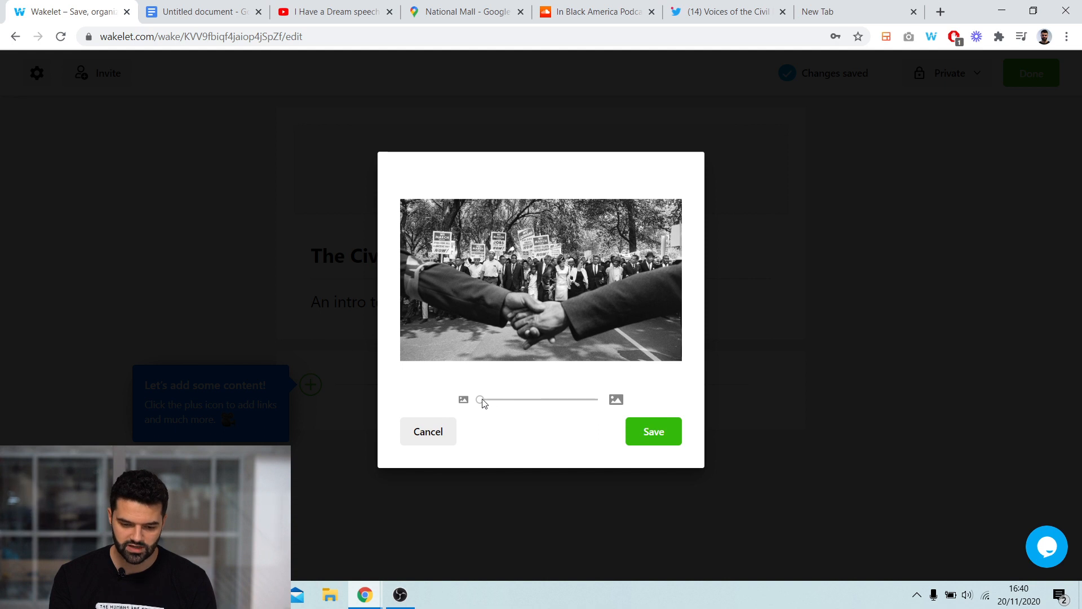
{"action": "left_click", "coordinate": [484, 400]}
{"action": "left_click_drag", "start_coordinate": [527, 353], "coordinate": [526, 341]}
{"action": "left_click", "coordinate": [652, 431]}
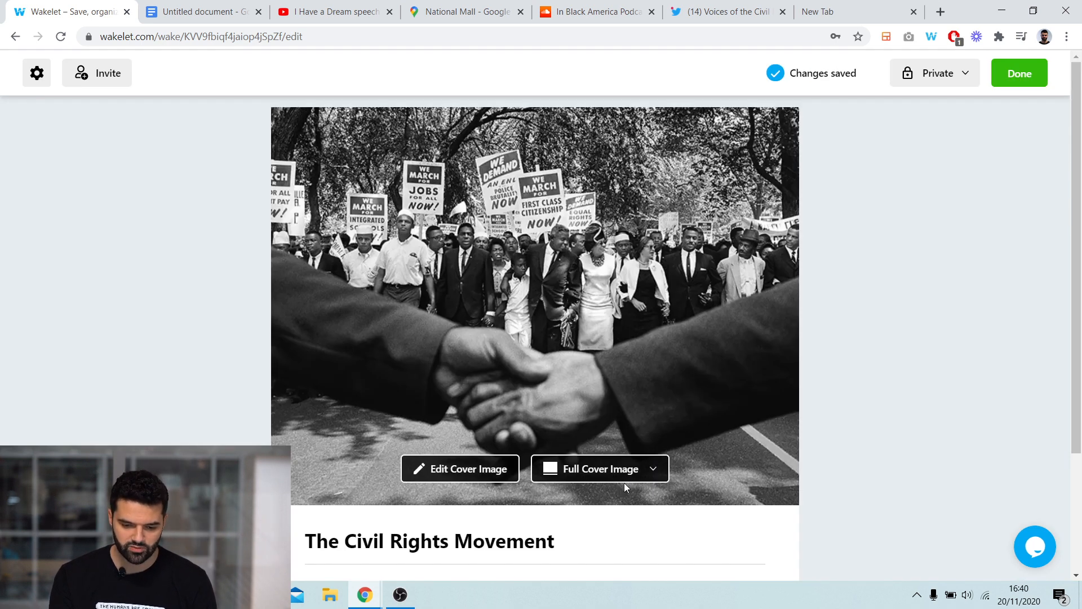
{"action": "left_click", "coordinate": [601, 470]}
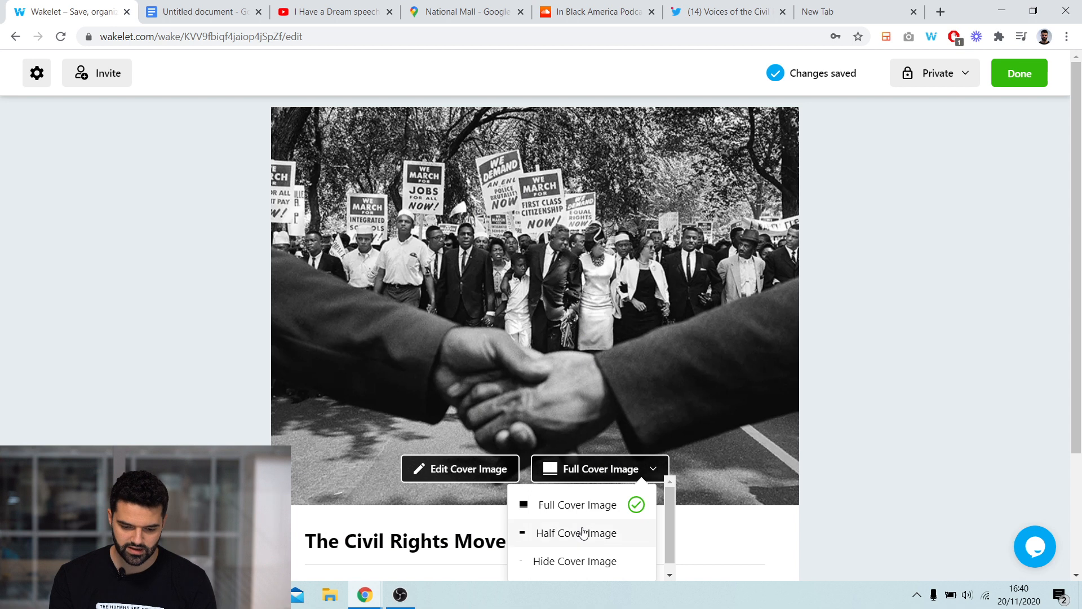
{"action": "left_click", "coordinate": [583, 533]}
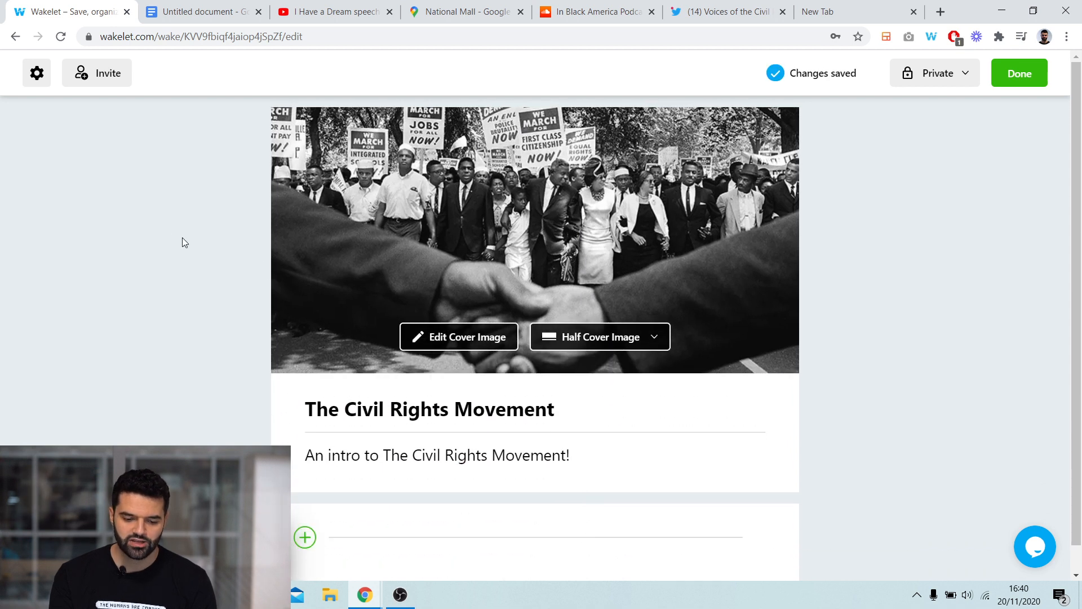
- Set the collection background to a city photo found by searching the Unsplash library for "city"
{"action": "left_click", "coordinate": [35, 74]}
{"action": "left_click", "coordinate": [99, 146]}
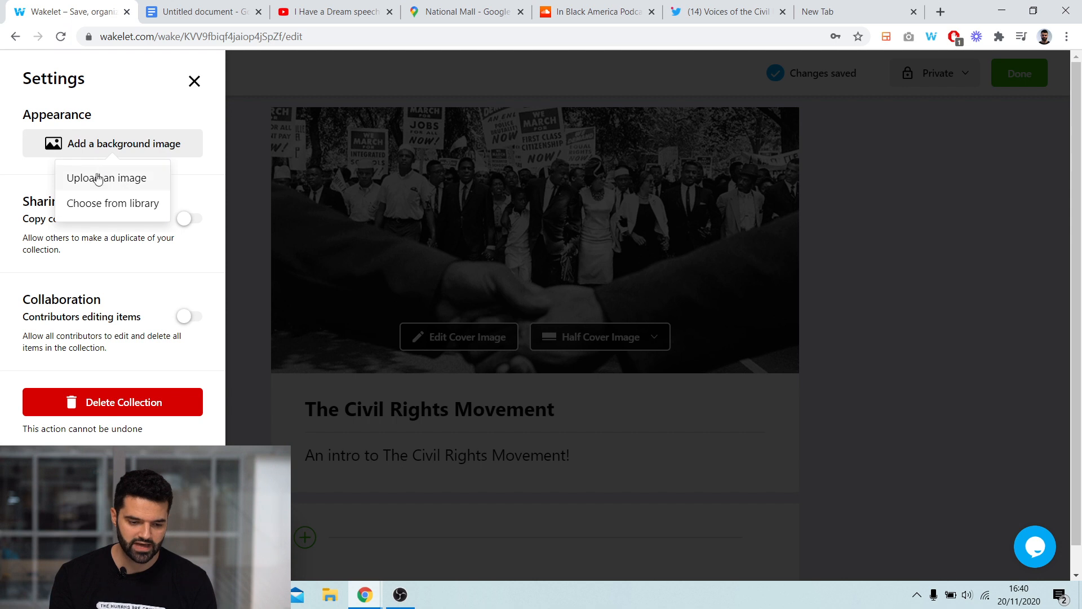
{"action": "left_click", "coordinate": [102, 203]}
{"action": "left_click", "coordinate": [413, 166]}
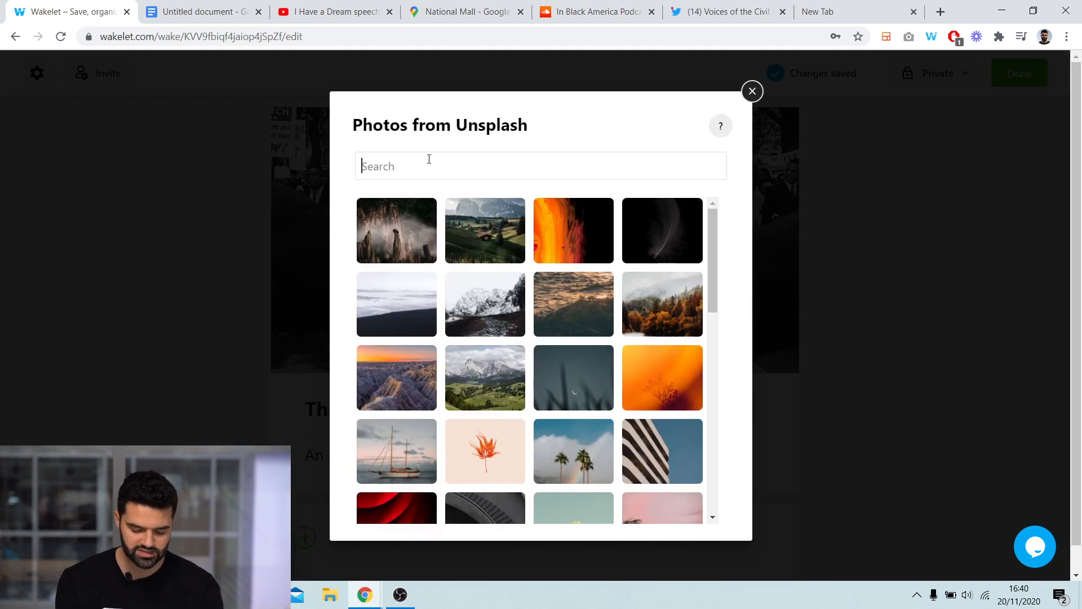
{"action": "type", "text": "city"}
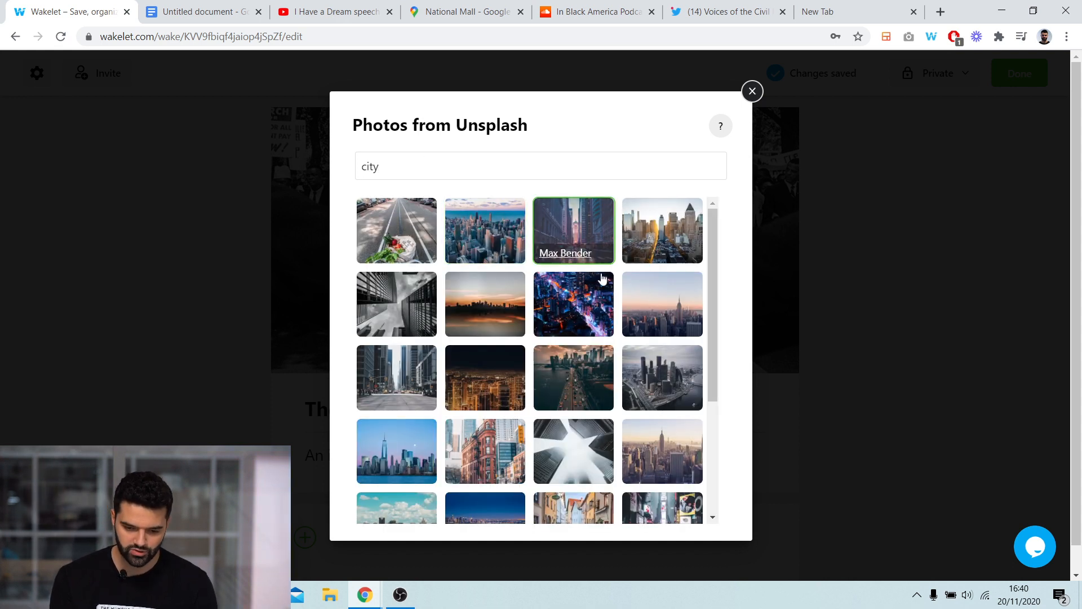
{"action": "left_click", "coordinate": [655, 296]}
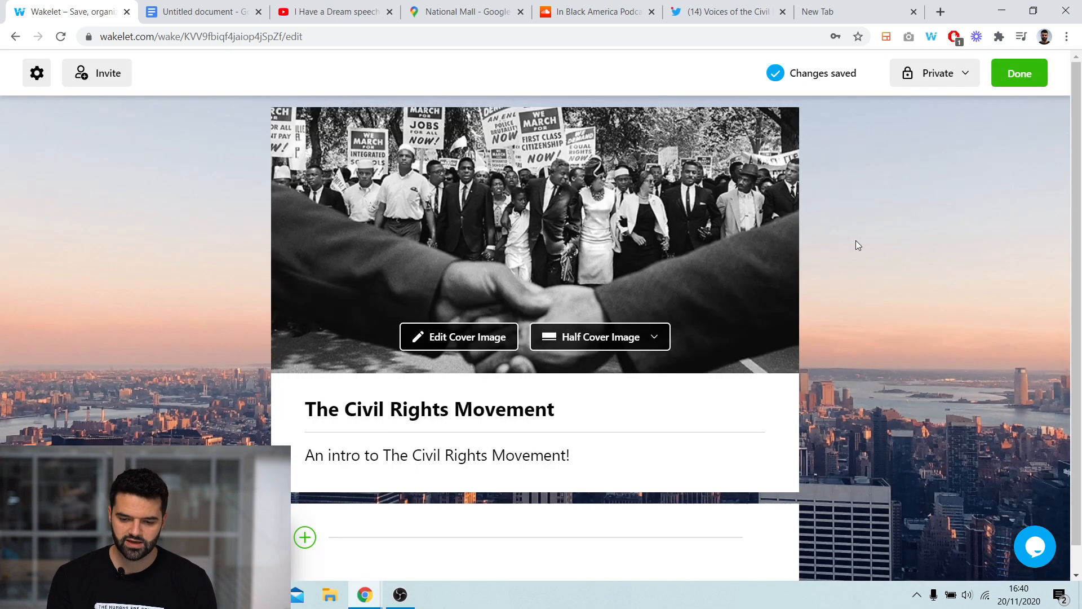
- Add a text item with the H2 heading "Assignment Objectives!" followed by a new line
{"action": "scroll", "coordinate": [858, 245], "scroll_direction": "down", "scroll_amount": 1}
{"action": "scroll", "coordinate": [639, 235], "scroll_direction": "up", "scroll_amount": 1}
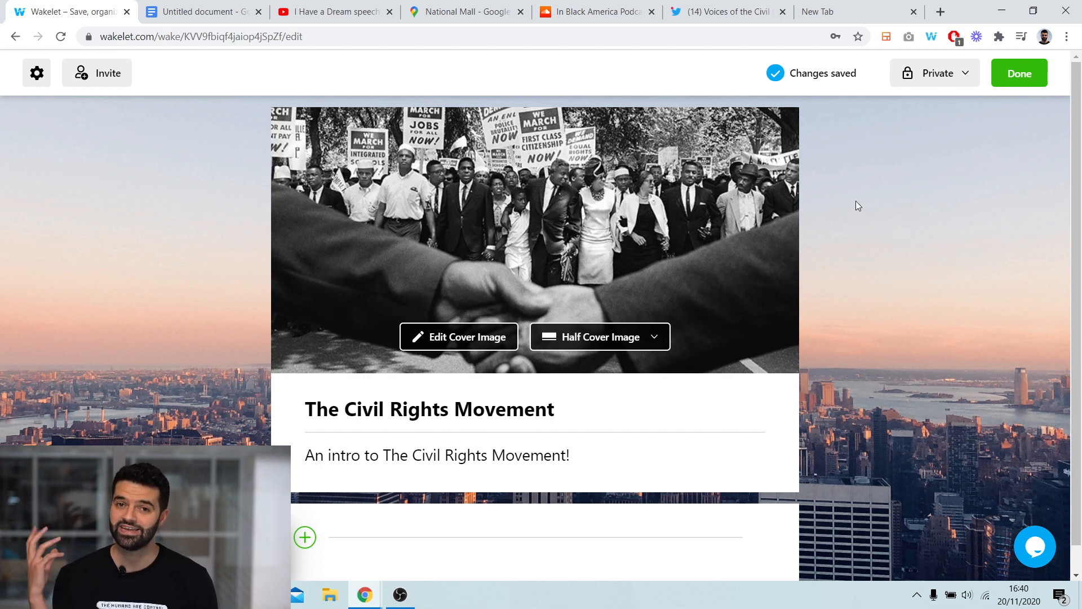
{"action": "scroll", "coordinate": [865, 207], "scroll_direction": "down", "scroll_amount": 1}
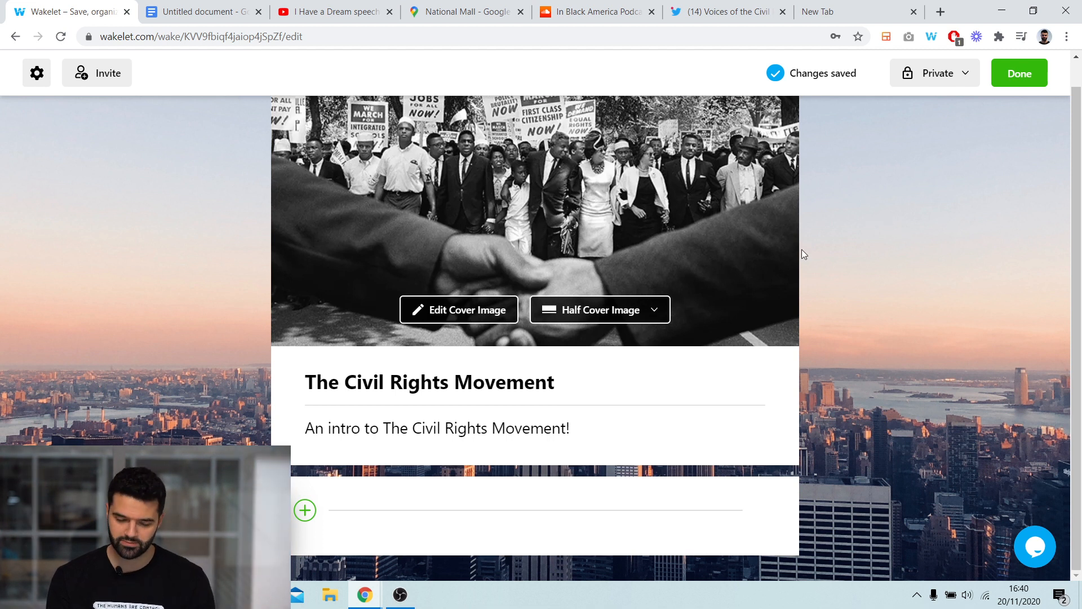
{"action": "left_click", "coordinate": [305, 510]}
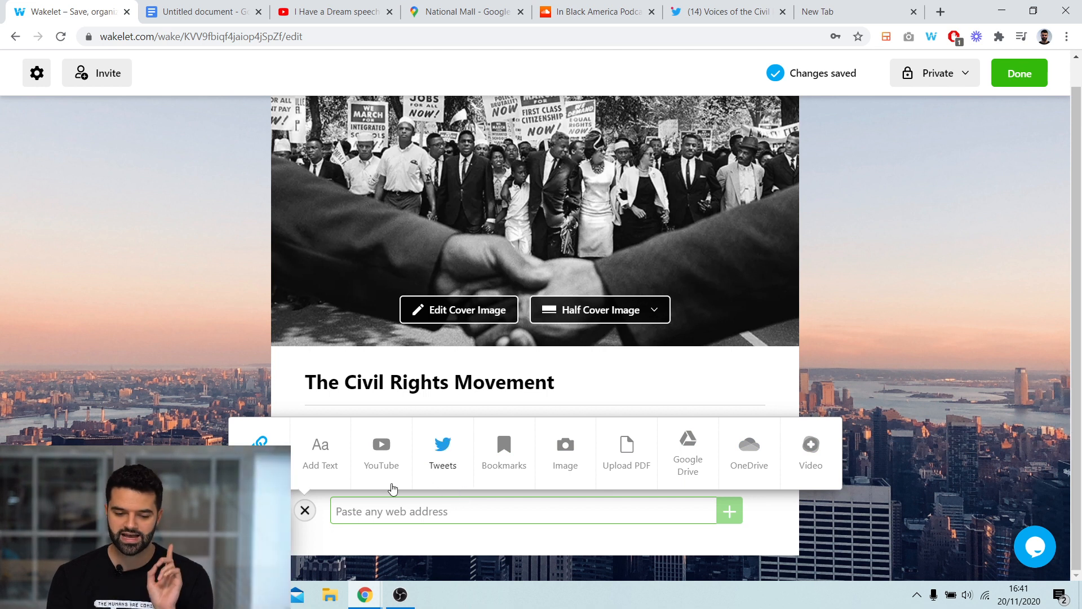
{"action": "left_click", "coordinate": [337, 455]}
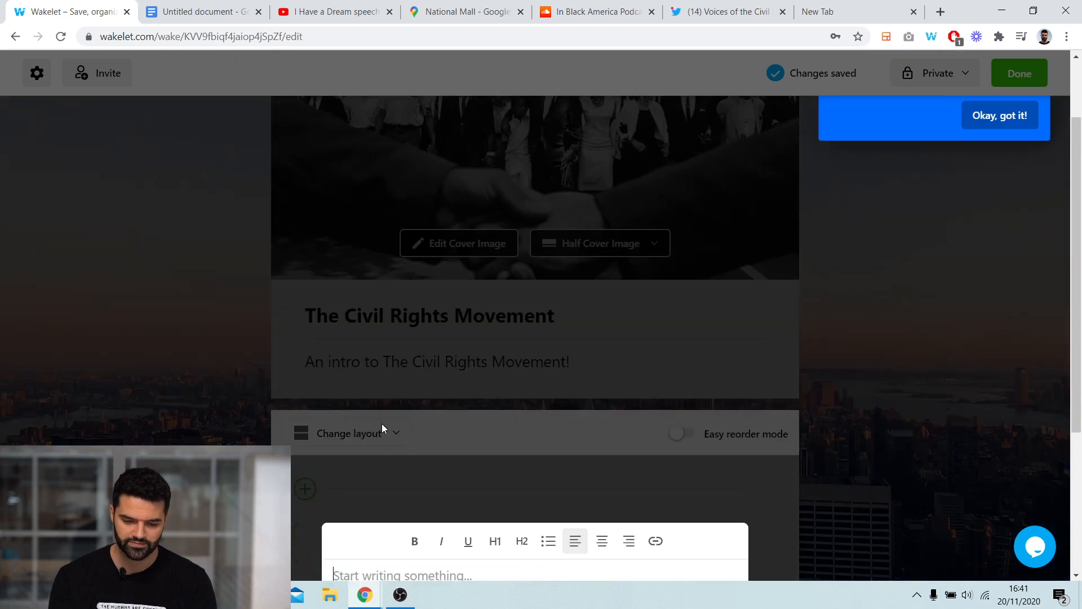
{"action": "scroll", "coordinate": [535, 390], "scroll_direction": "down", "scroll_amount": 3}
{"action": "scroll", "coordinate": [479, 351], "scroll_direction": "down", "scroll_amount": 1}
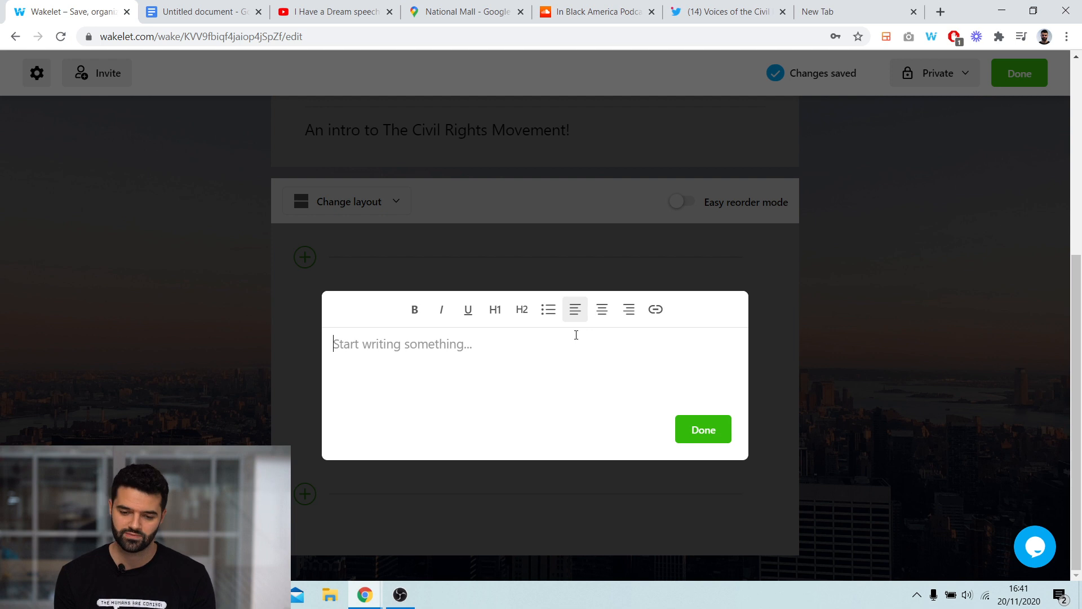
{"action": "left_click", "coordinate": [521, 312]}
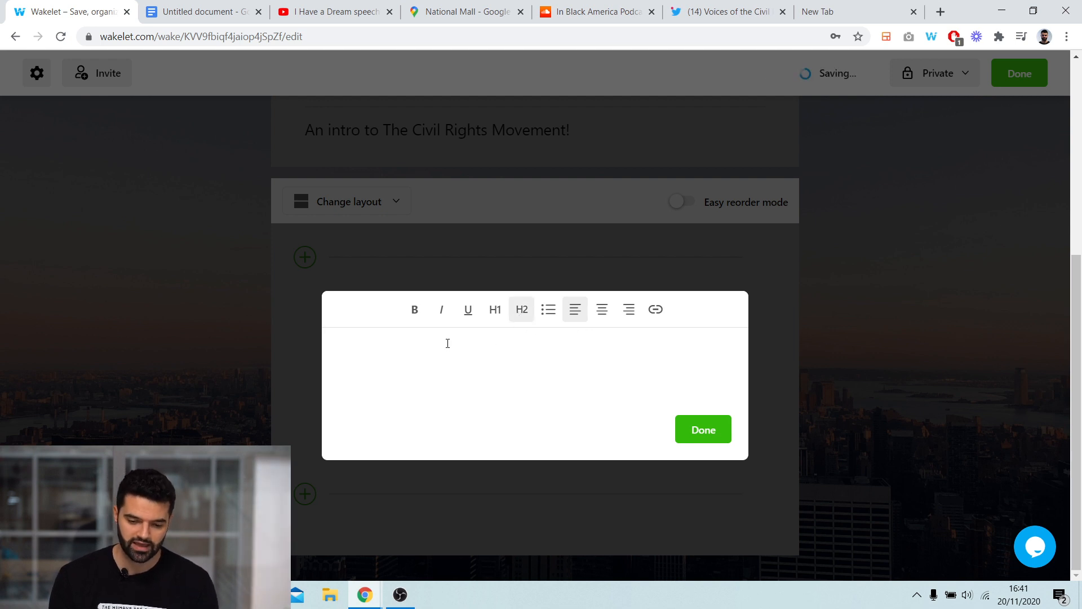
{"action": "type", "text": "S"}
{"action": "key", "text": "BackSpace"}
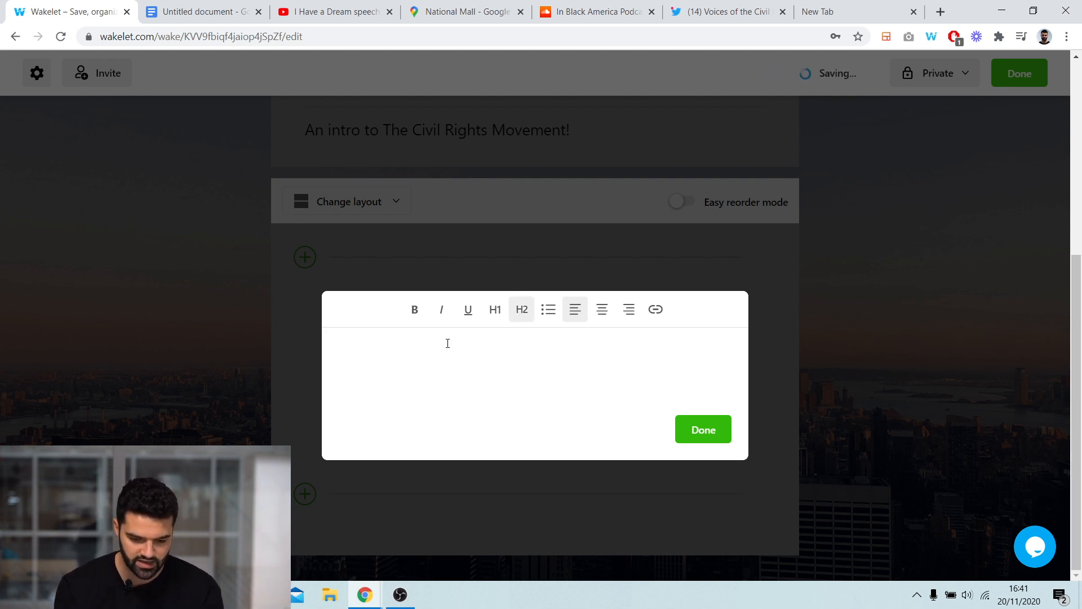
{"action": "type", "text": "Assignment "}
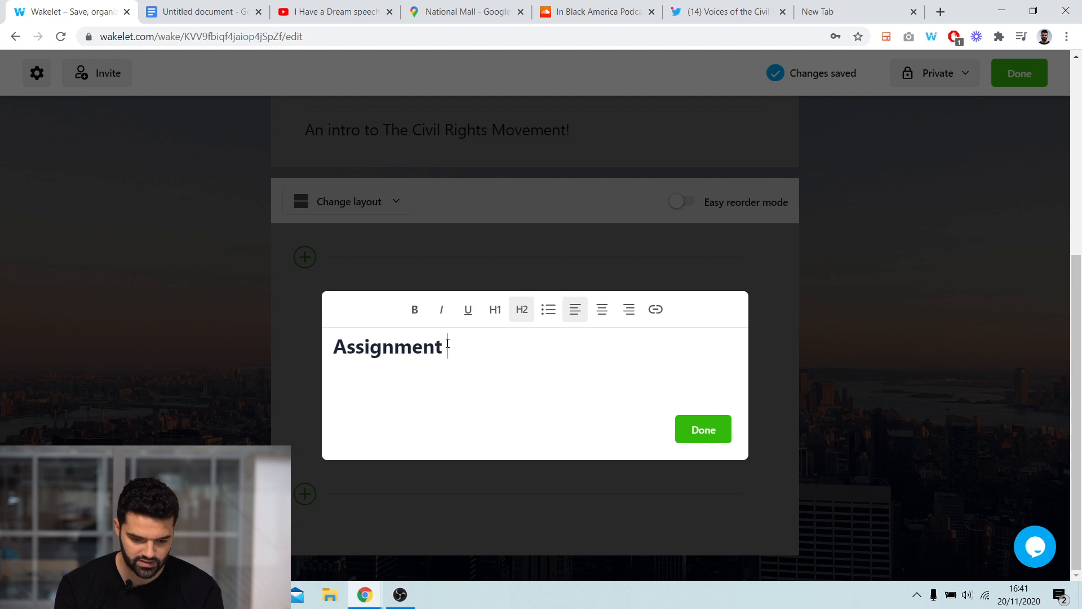
{"action": "type", "text": "Objectives!"}
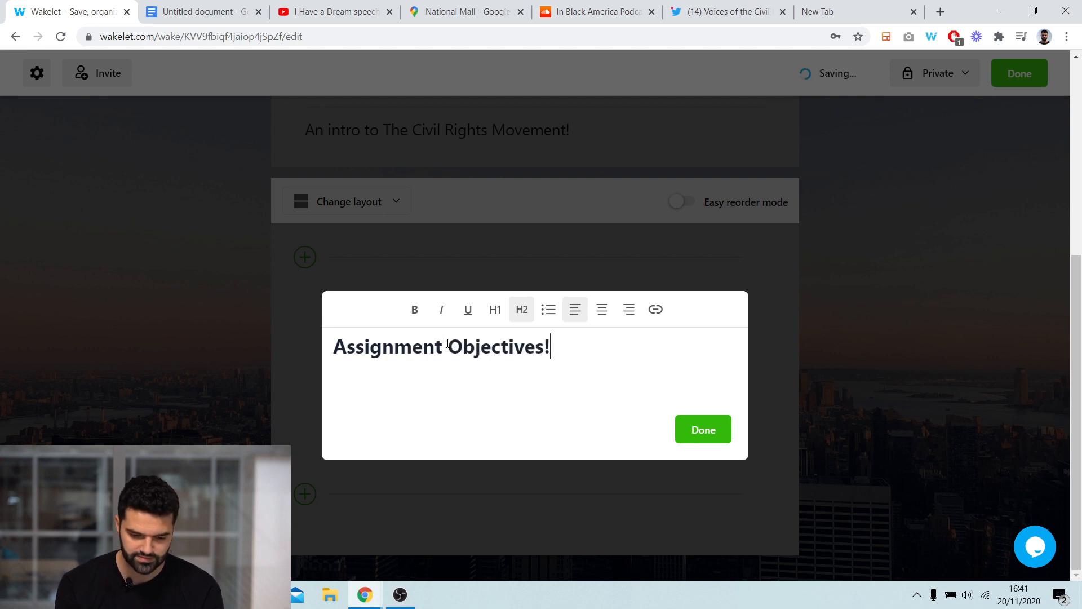
{"action": "key", "text": "Return"}
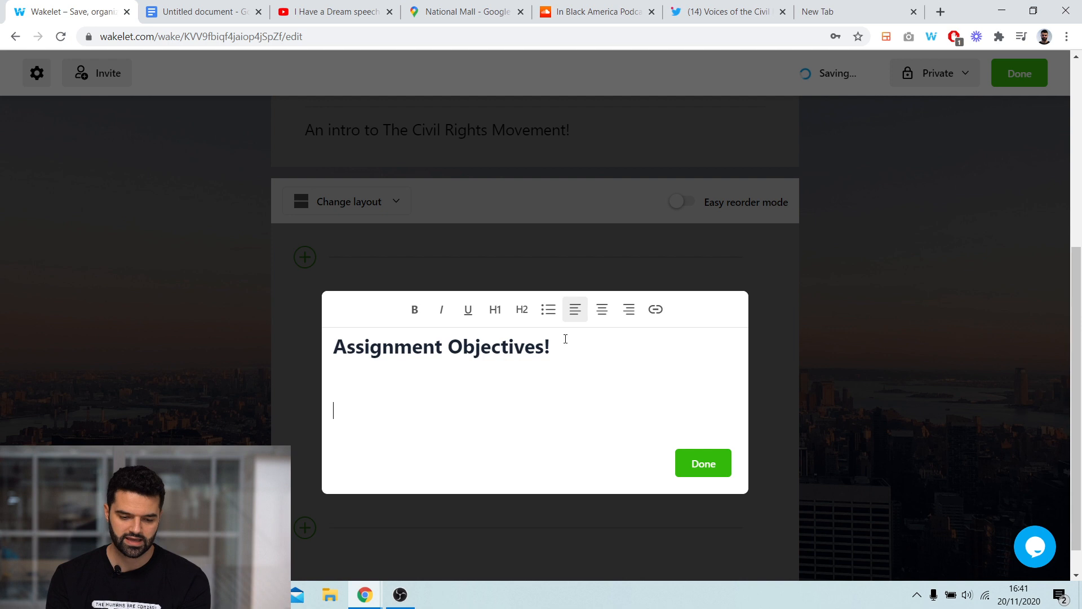
- Copy the civil rights paragraph from the Google Doc, paste it under the heading, and save the text item
{"action": "left_click", "coordinate": [181, 12]}
{"action": "left_click_drag", "start_coordinate": [551, 387], "coordinate": [234, 234]}
{"action": "right_click", "coordinate": [336, 338]}
{"action": "left_click", "coordinate": [383, 212]}
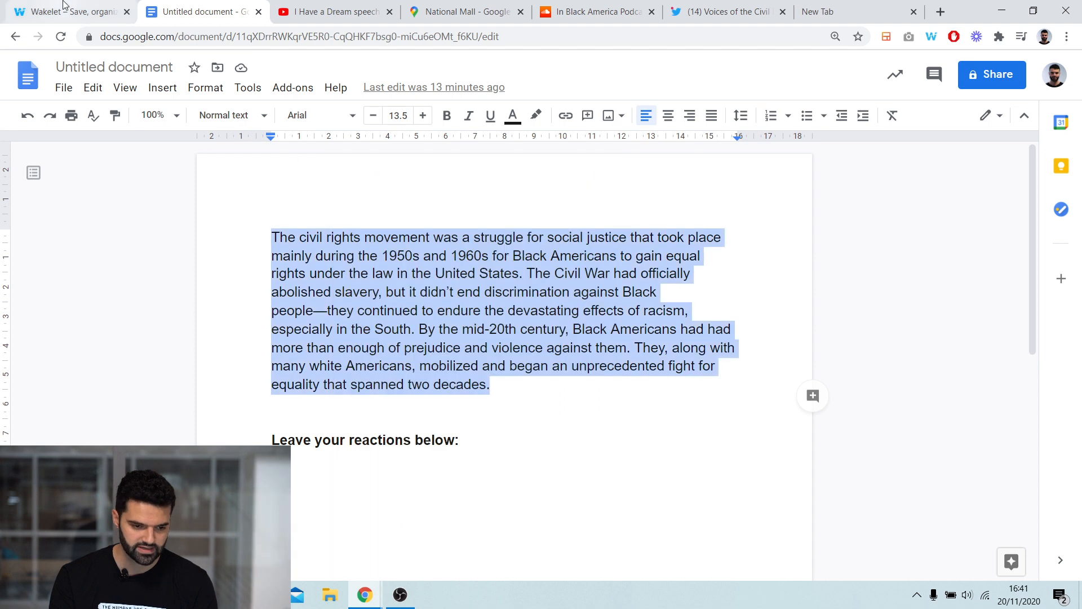
{"action": "key", "text": "ctrl+shift+Tab"}
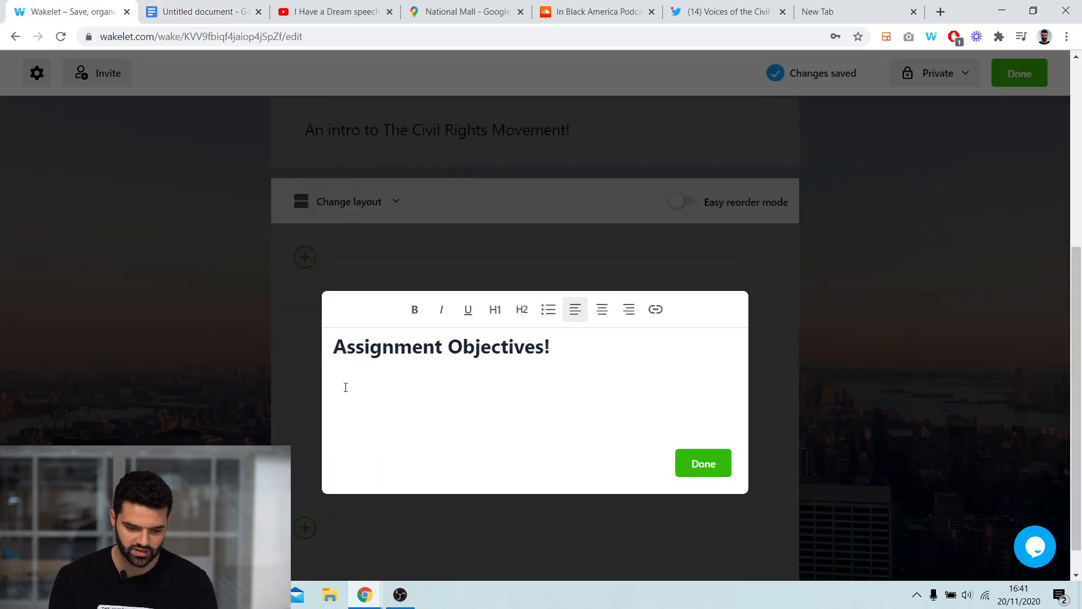
{"action": "right_click", "coordinate": [346, 387]}
{"action": "left_click", "coordinate": [380, 255]}
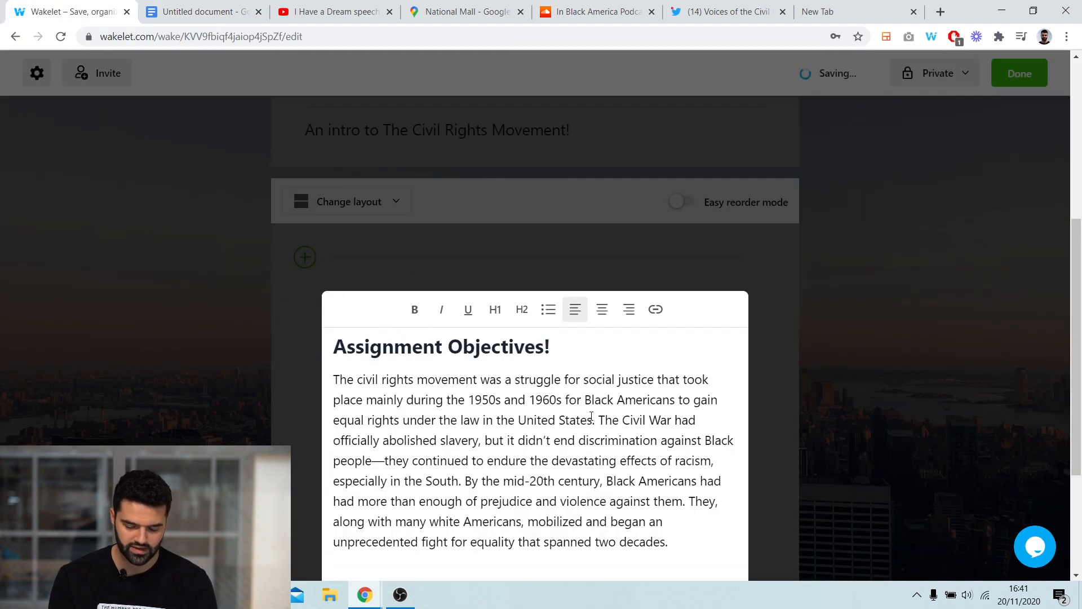
{"action": "scroll", "coordinate": [592, 417], "scroll_direction": "down", "scroll_amount": 3}
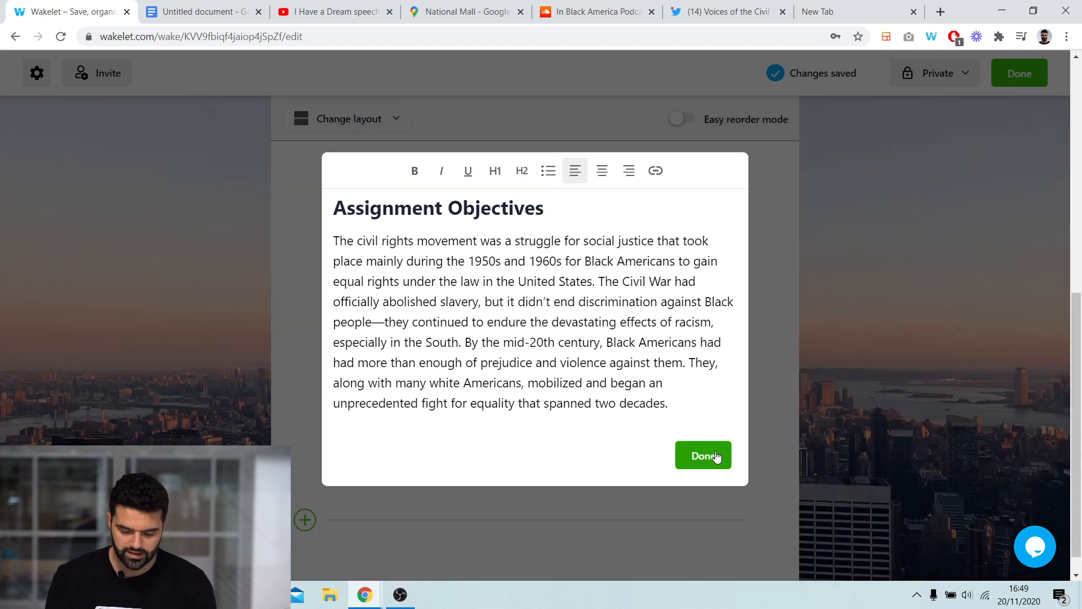
{"action": "left_click", "coordinate": [703, 455]}
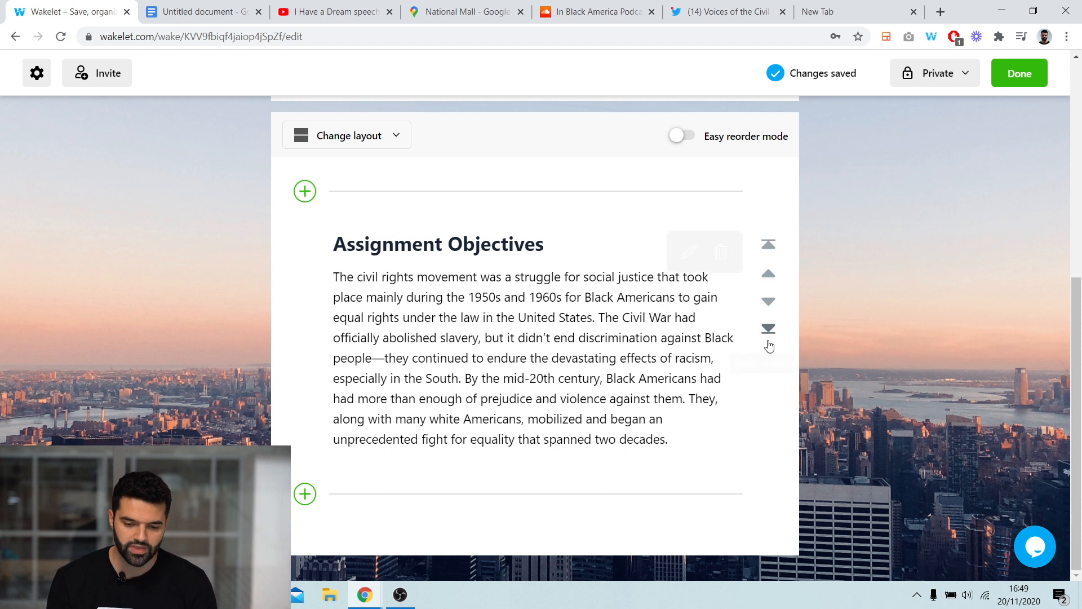
{"action": "scroll", "coordinate": [854, 317], "scroll_direction": "up", "scroll_amount": 1}
{"action": "scroll", "coordinate": [854, 316], "scroll_direction": "down", "scroll_amount": 1}
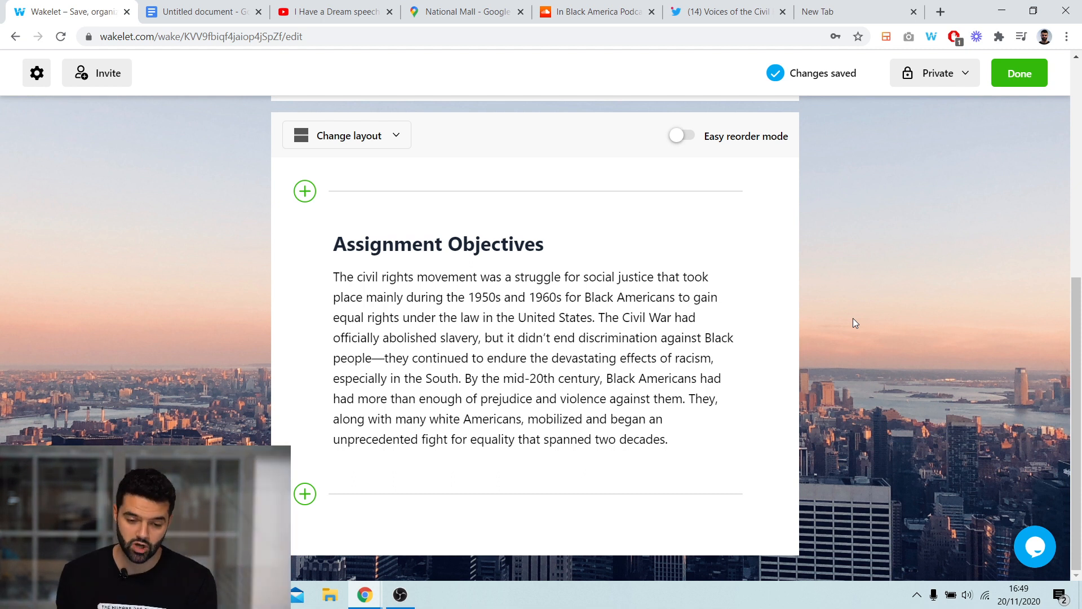
- Copy the "I Have a Dream" YouTube video's address and paste it as a new item at the end of the collection
{"action": "left_click", "coordinate": [335, 12]}
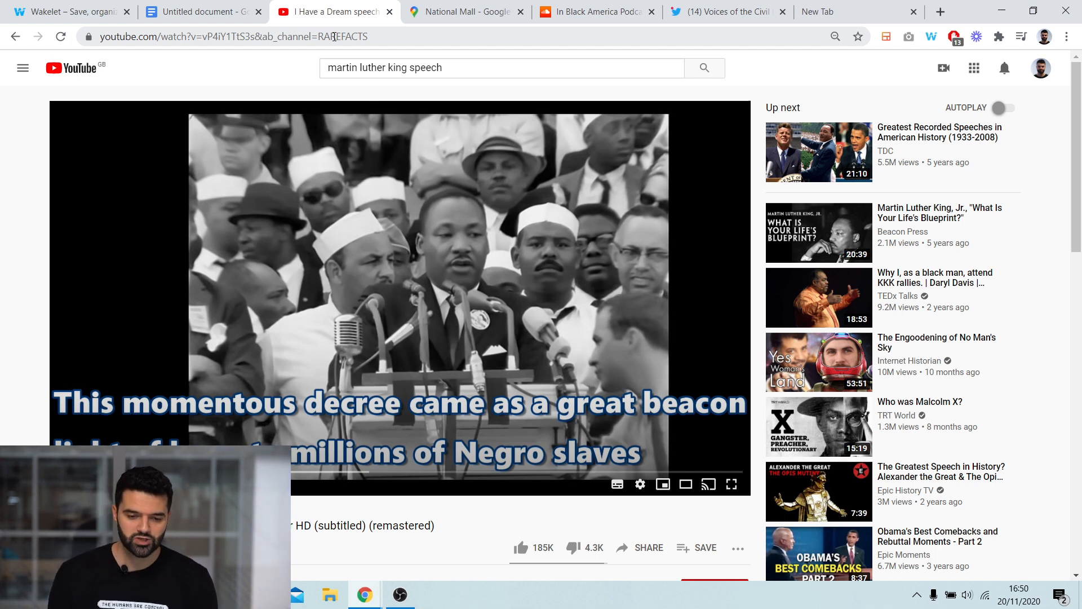
{"action": "right_click", "coordinate": [325, 35]}
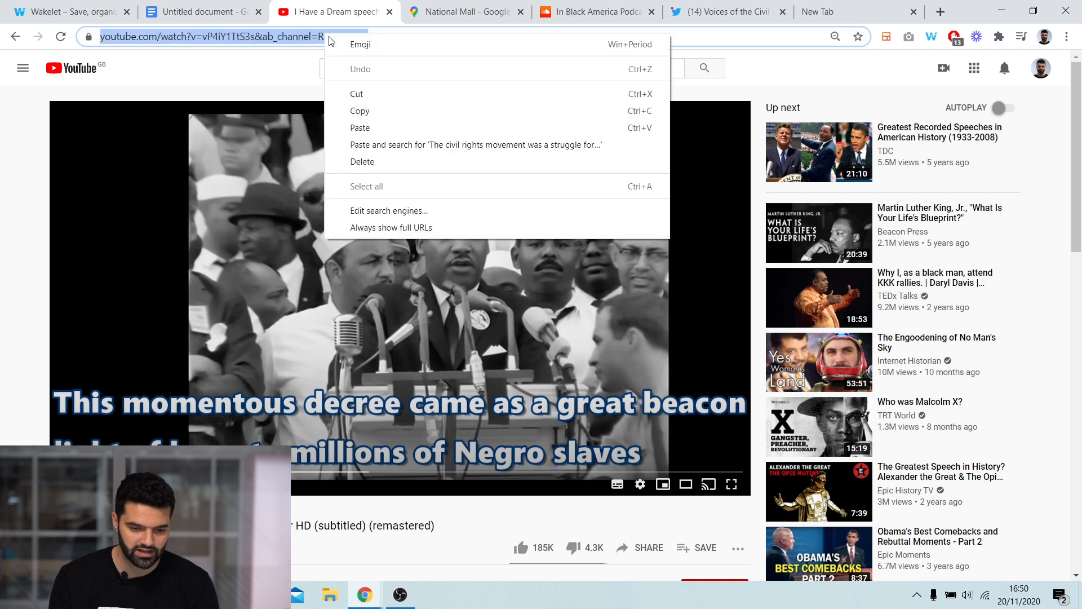
{"action": "left_click", "coordinate": [377, 111]}
{"action": "left_click", "coordinate": [79, 11]}
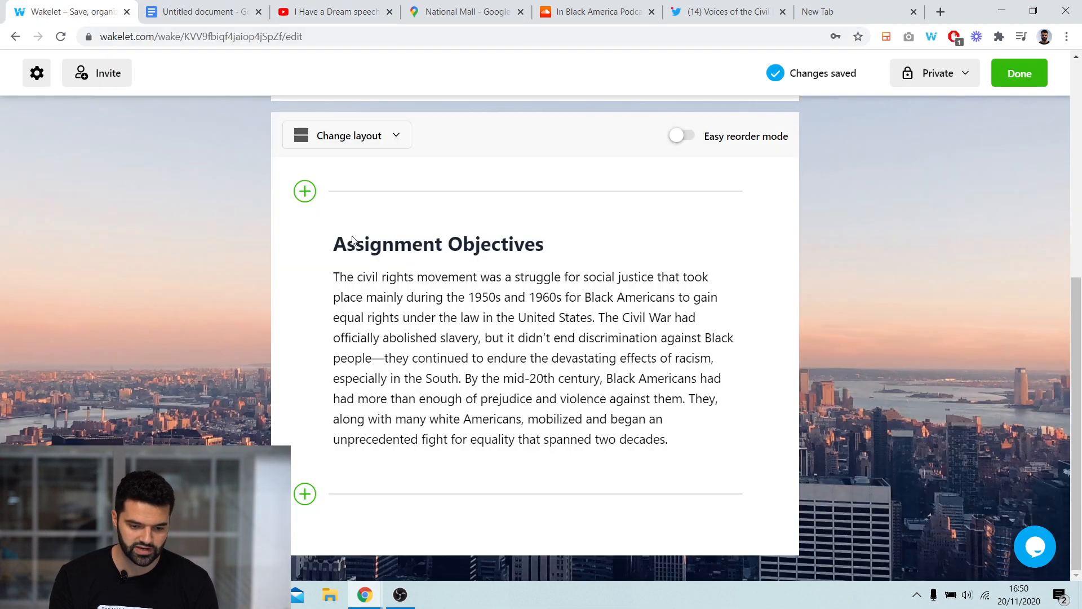
{"action": "left_click", "coordinate": [305, 496]}
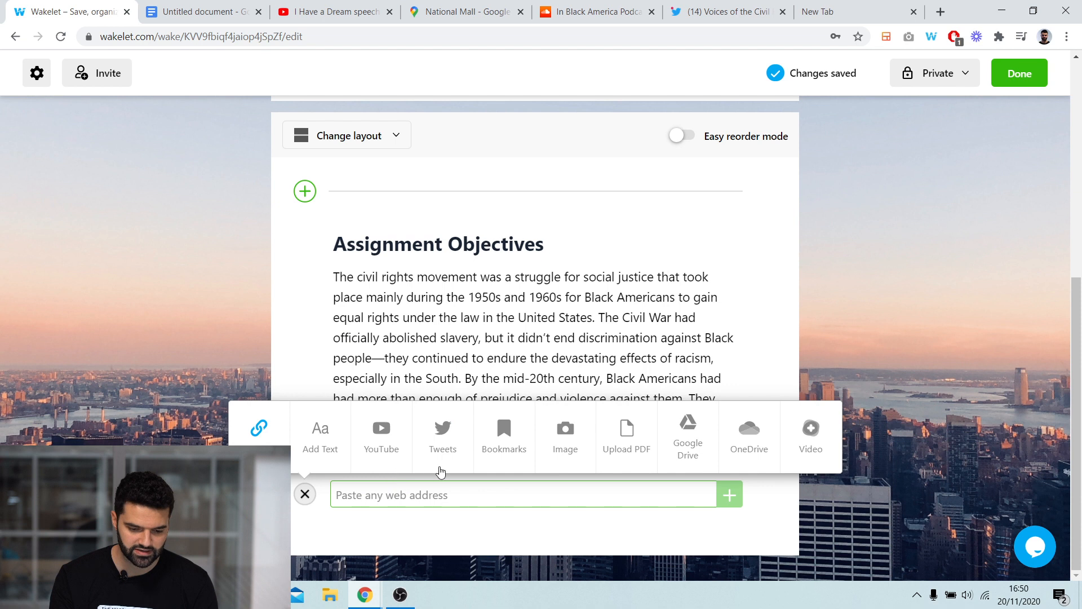
{"action": "right_click", "coordinate": [411, 494]}
{"action": "left_click", "coordinate": [445, 362]}
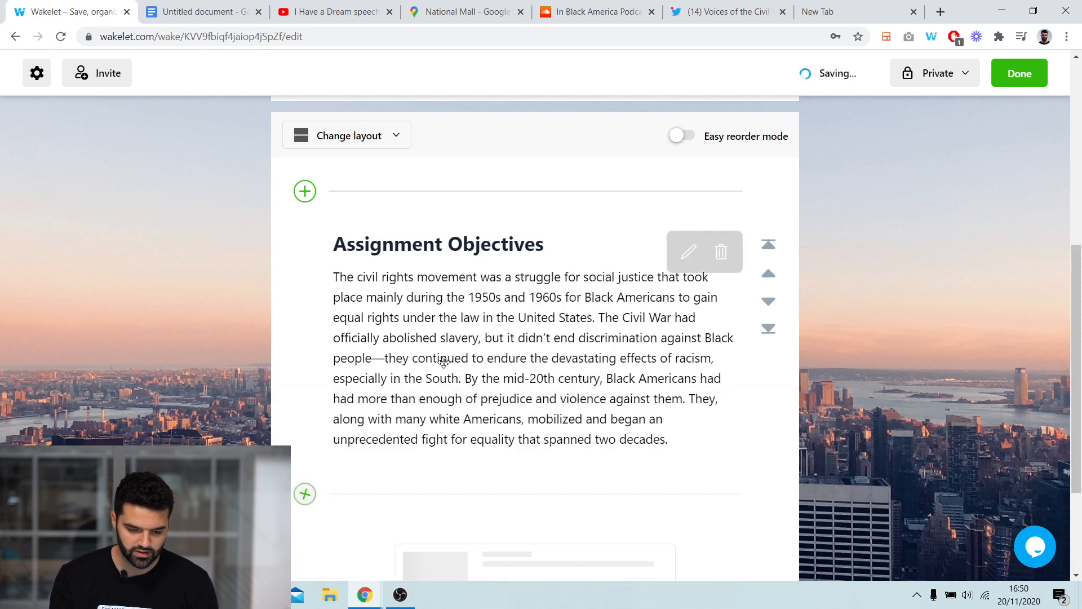
{"action": "scroll", "coordinate": [840, 372], "scroll_direction": "down", "scroll_amount": 3}
{"action": "scroll", "coordinate": [846, 368], "scroll_direction": "down", "scroll_amount": 1}
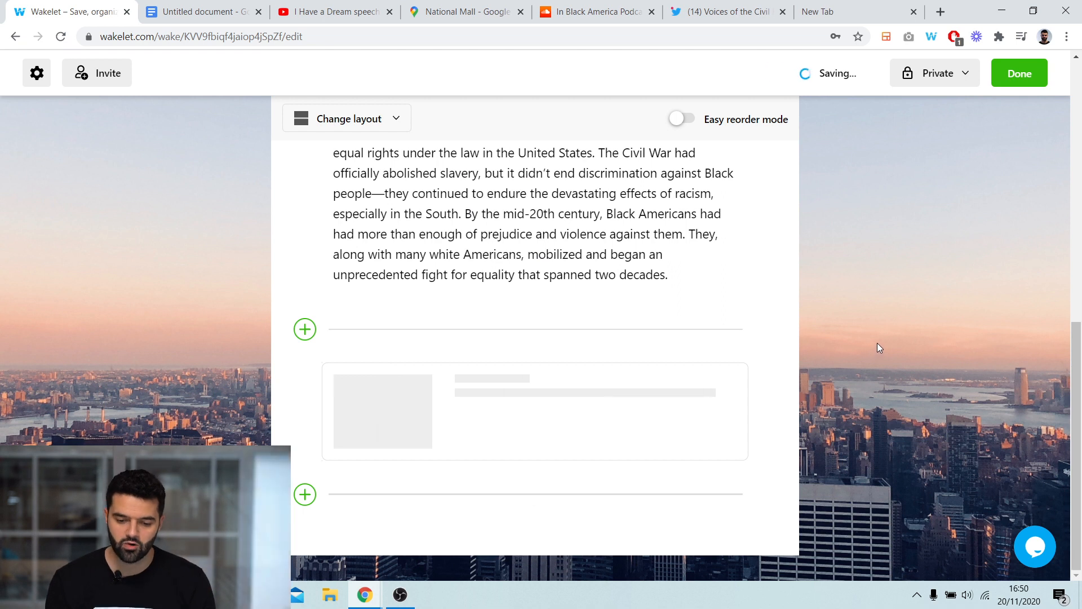
{"action": "scroll", "coordinate": [878, 343], "scroll_direction": "down", "scroll_amount": 2}
{"action": "scroll", "coordinate": [870, 353], "scroll_direction": "down", "scroll_amount": 1}
- Edit the video item: pick its third thumbnail image and retitle it "Watch this before you submit your response!"
{"action": "mouse_move", "coordinate": [606, 267]}
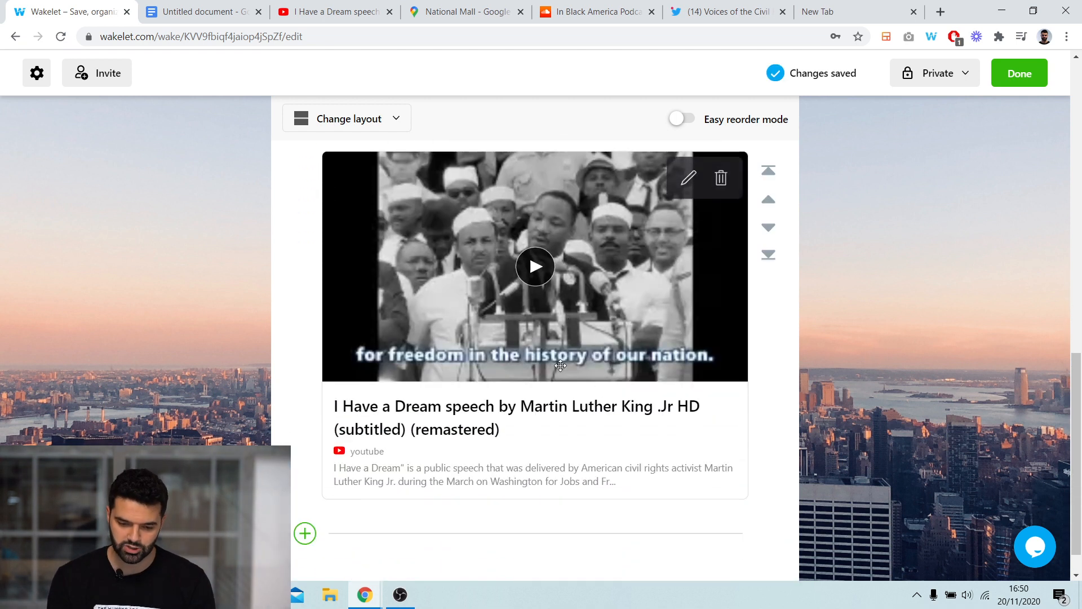
{"action": "left_click", "coordinate": [688, 181]}
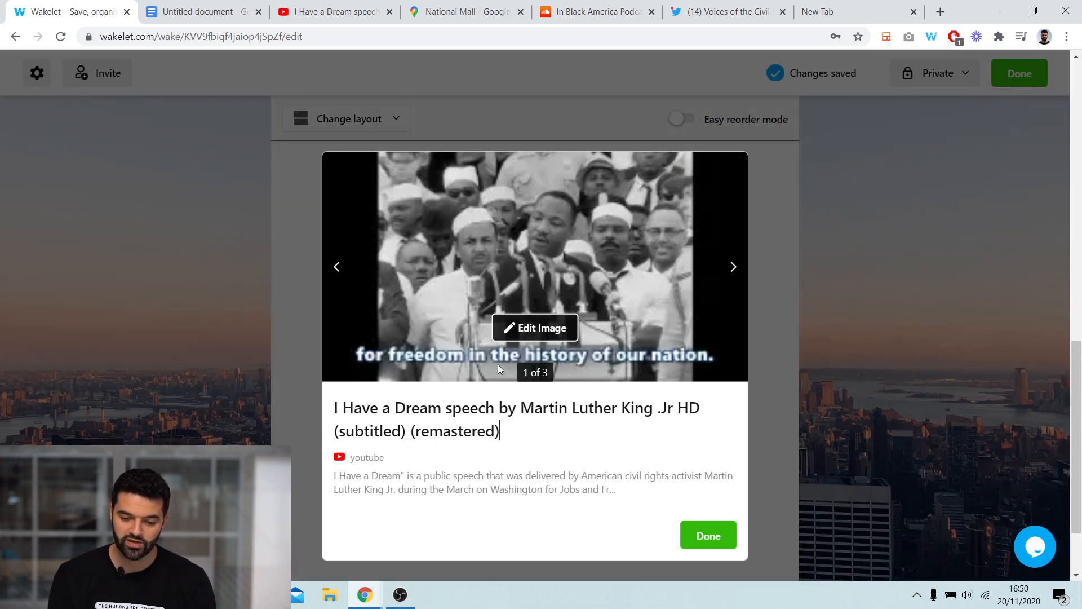
{"action": "left_click", "coordinate": [732, 267]}
{"action": "left_click", "coordinate": [733, 268]}
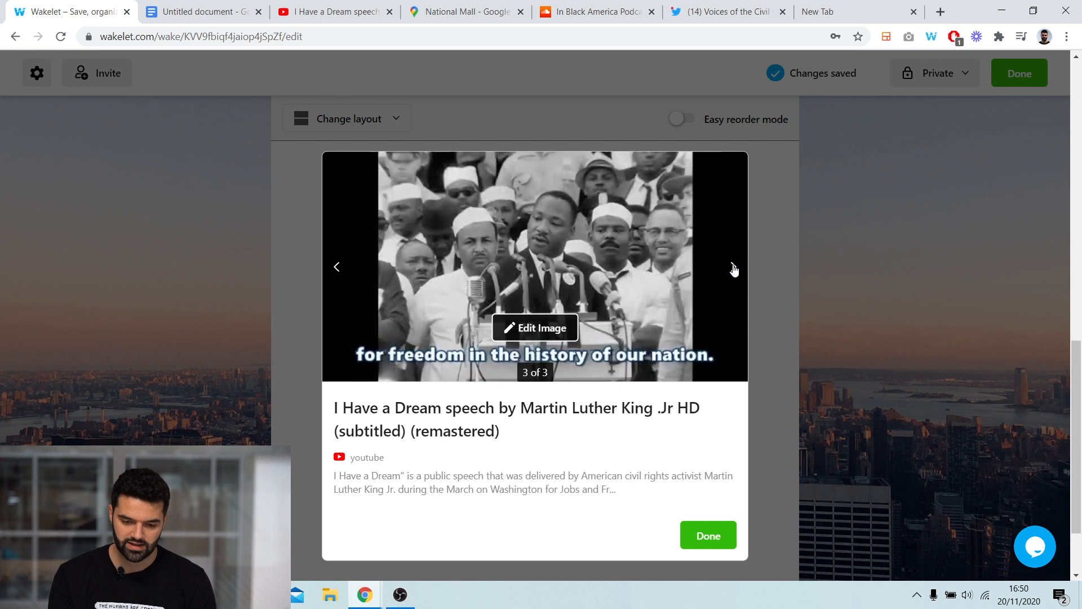
{"action": "left_click_drag", "start_coordinate": [501, 430], "coordinate": [339, 397]}
{"action": "type", "text": "Watch this befpre"}
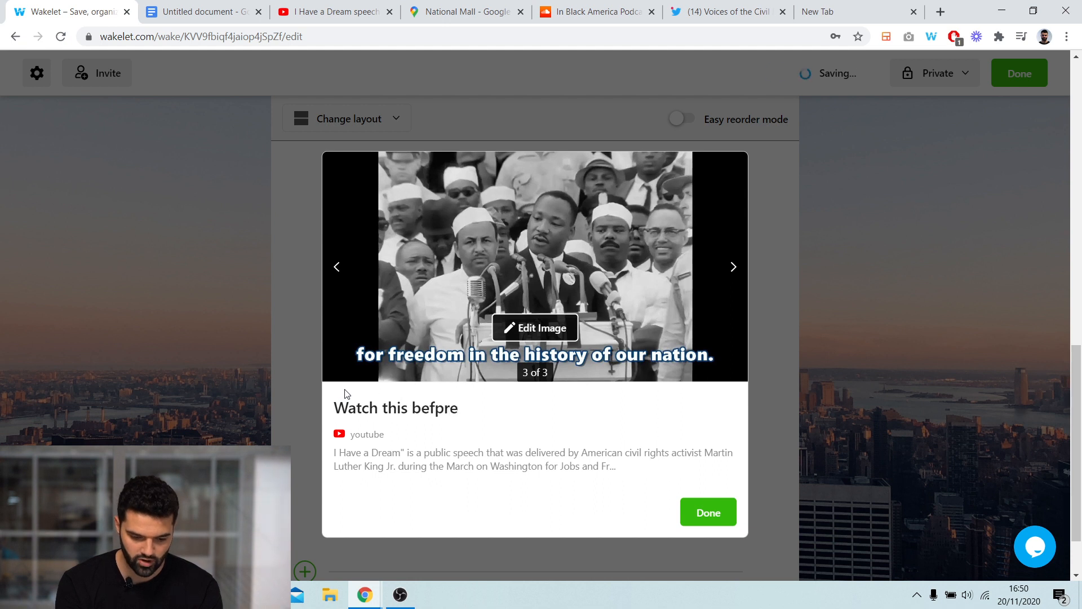
{"action": "key", "text": "BackSpace"}
{"action": "key", "text": "BackSpace"}
{"action": "key", "text": "BackSpace"}
{"action": "type", "text": "ore you submit you"}
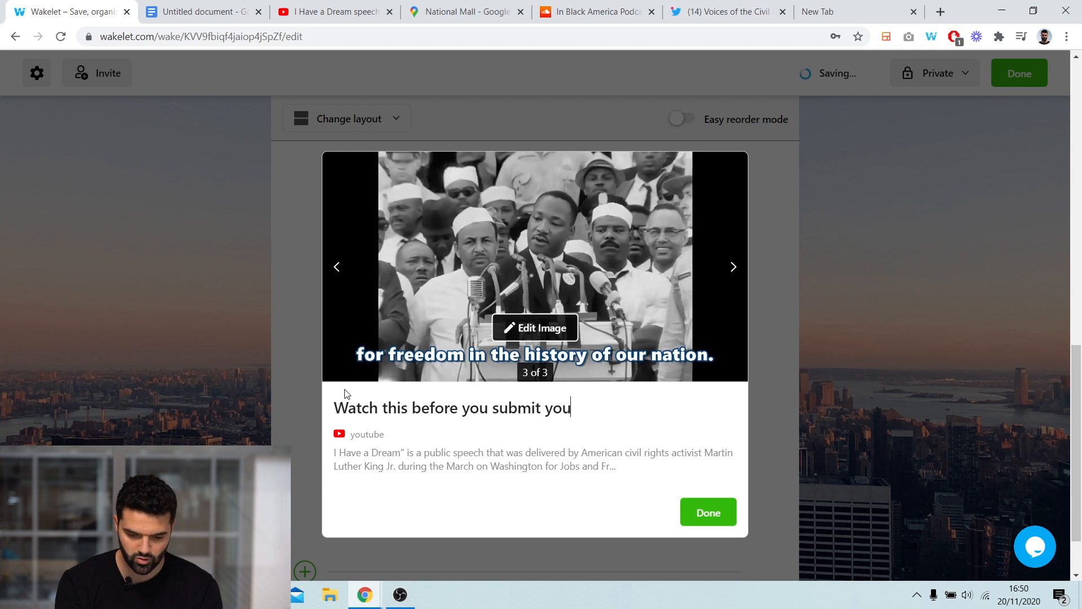
{"action": "type", "text": "r response!"}
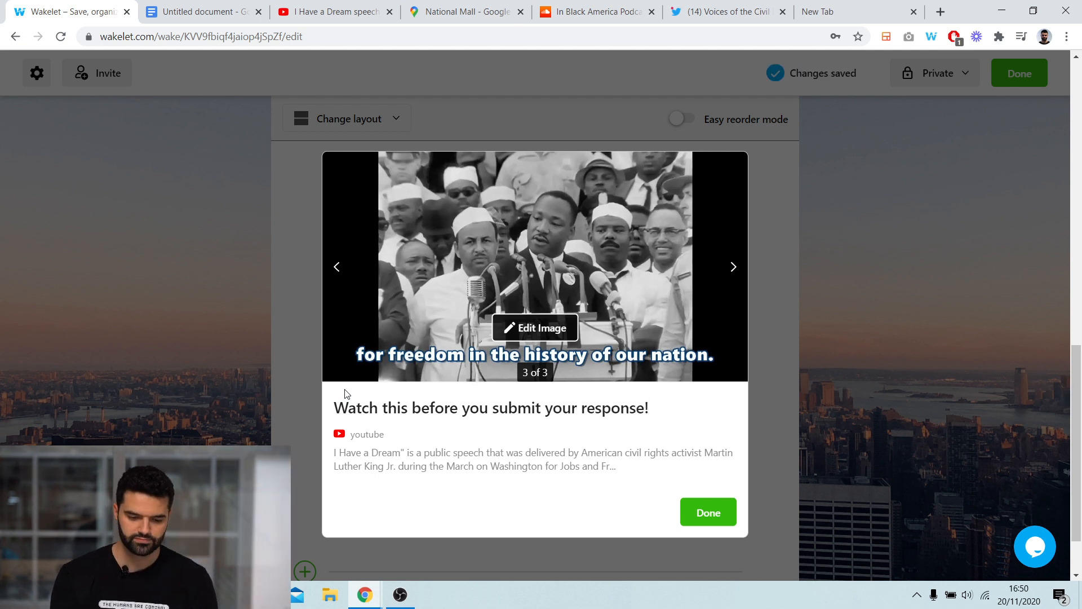
{"action": "left_click", "coordinate": [709, 514]}
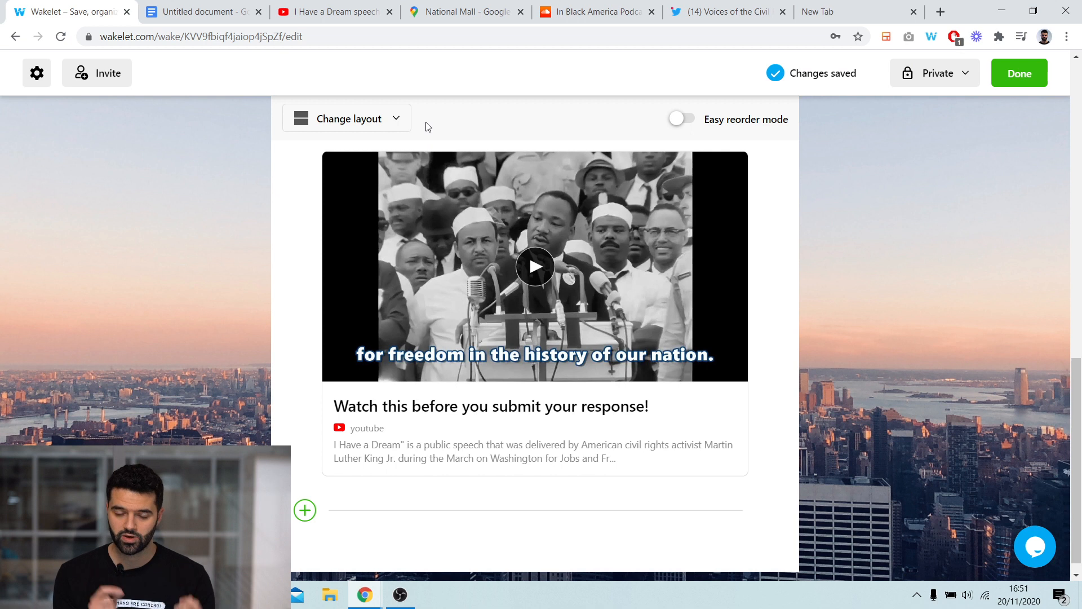
- Copy the National Mall Google Maps address and add it as a new item below the video
{"action": "left_click", "coordinate": [458, 14]}
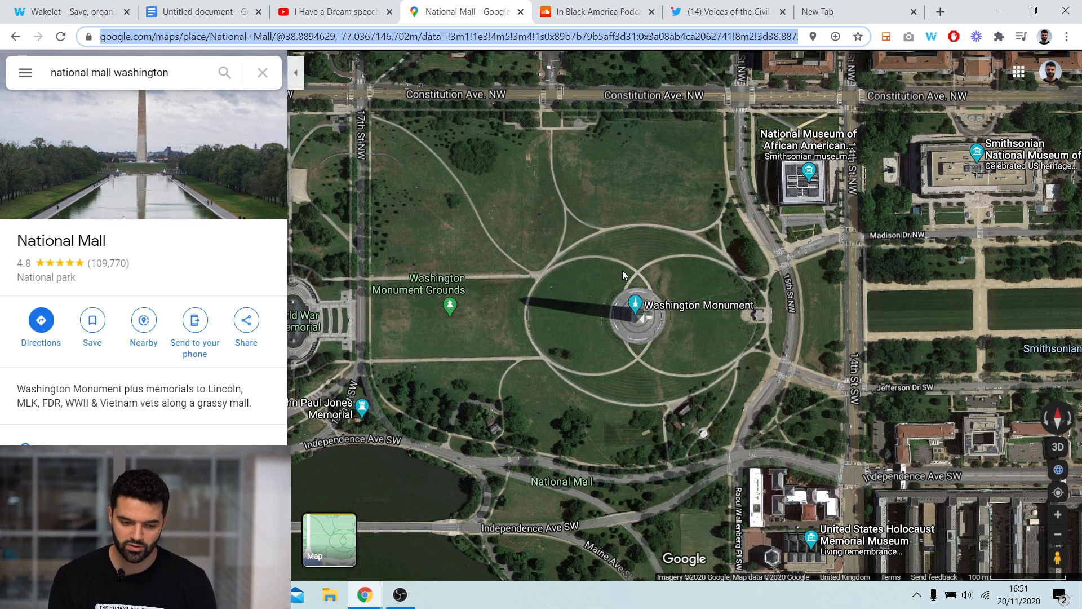
{"action": "right_click", "coordinate": [440, 40]}
{"action": "left_click", "coordinate": [482, 116]}
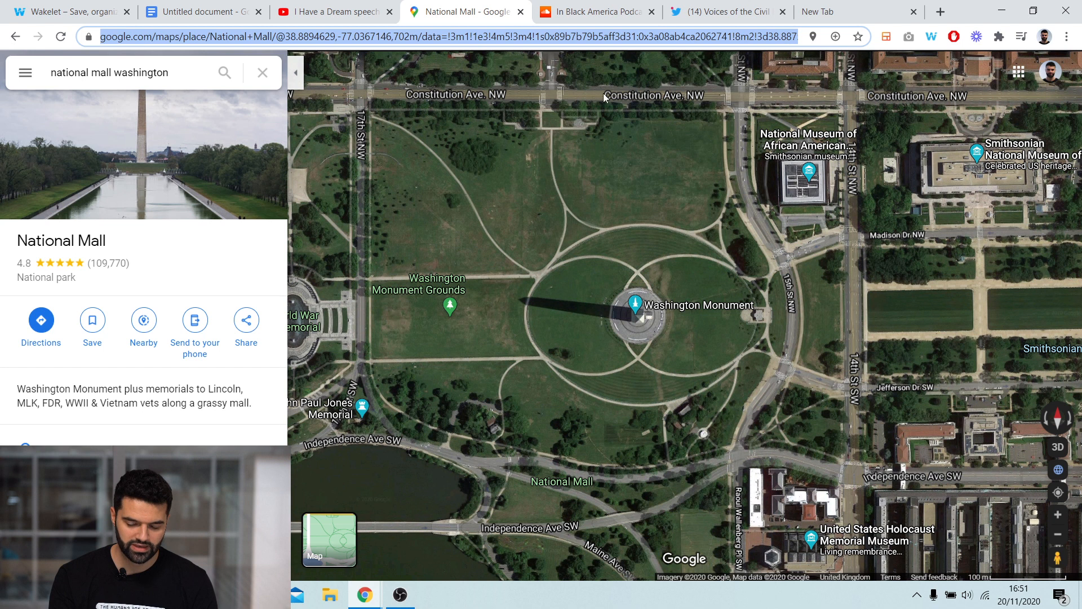
{"action": "left_click", "coordinate": [90, 10]}
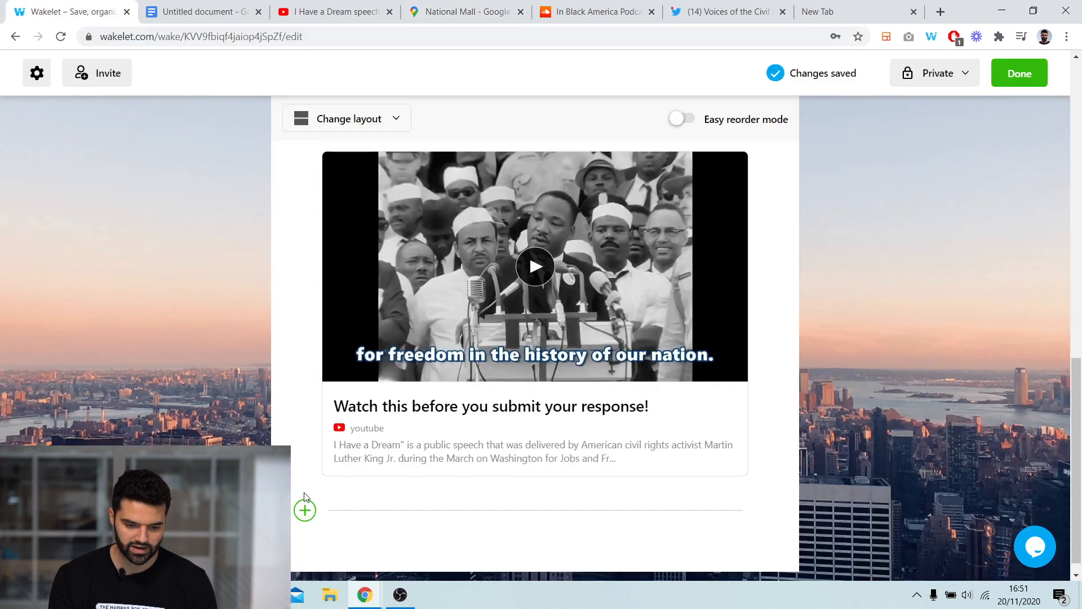
{"action": "left_click", "coordinate": [305, 511]}
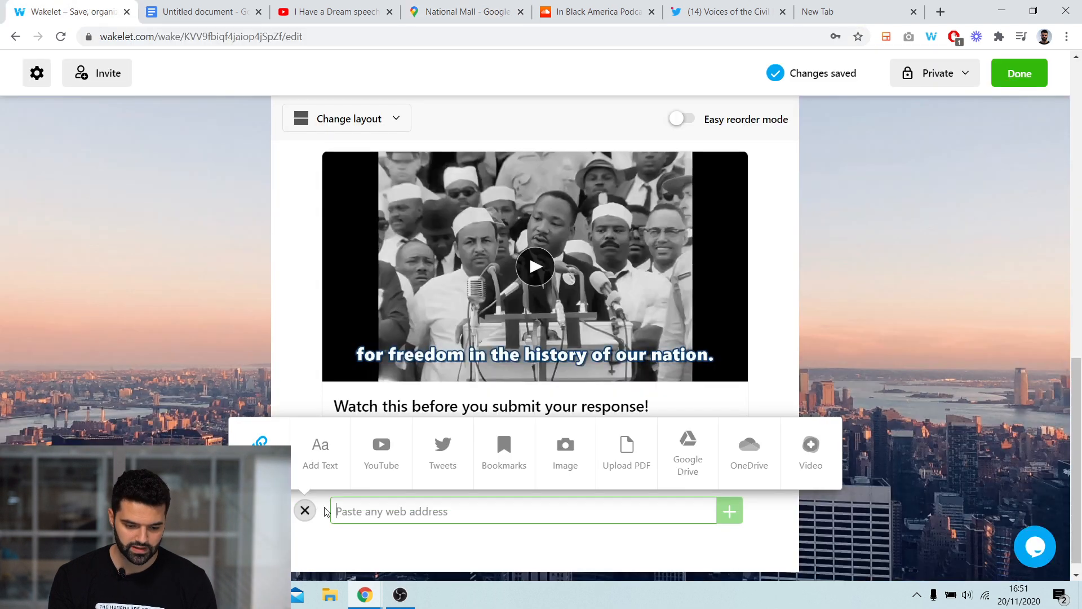
{"action": "right_click", "coordinate": [371, 510]}
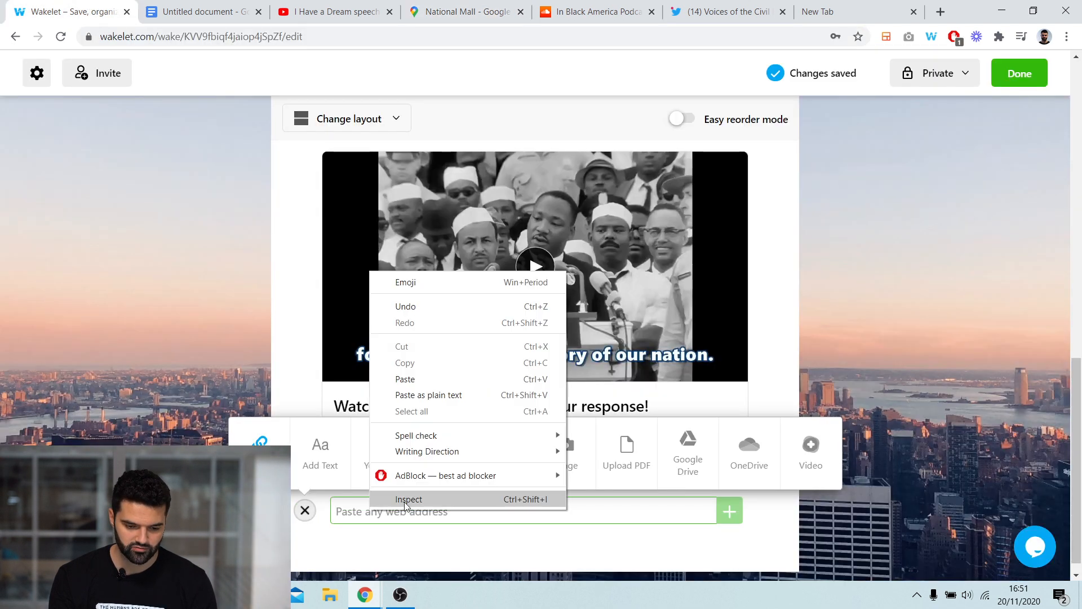
{"action": "left_click", "coordinate": [412, 377]}
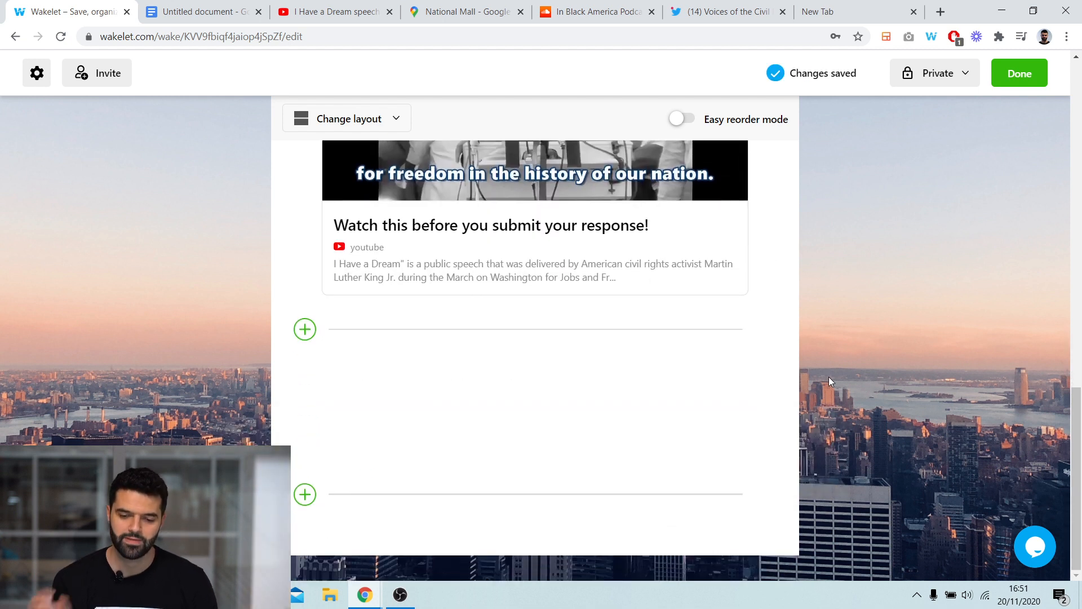
{"action": "scroll", "coordinate": [829, 377], "scroll_direction": "down", "scroll_amount": 4}
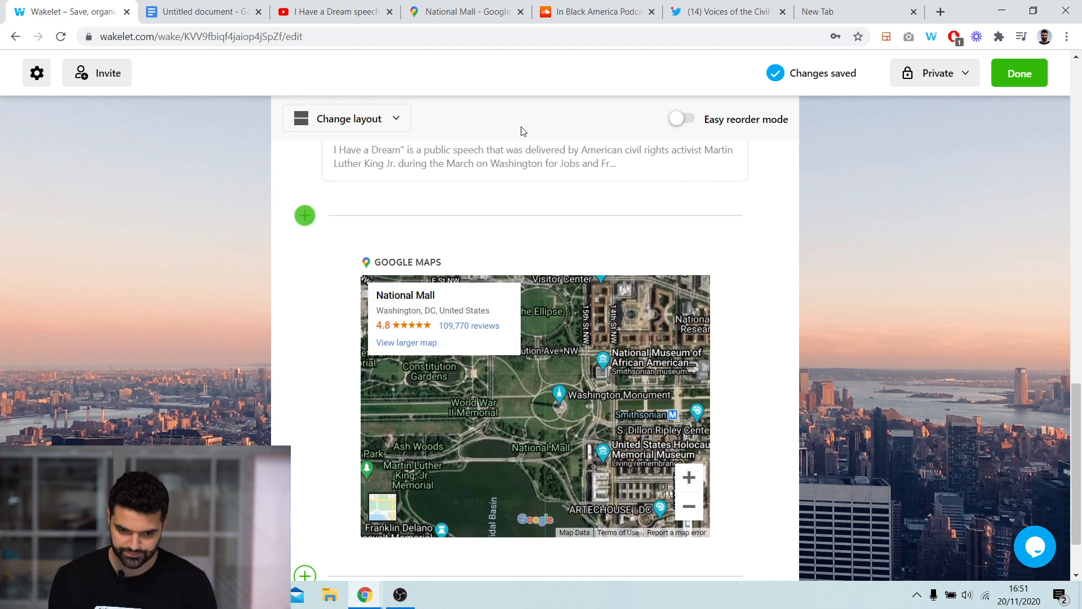
- Copy the In Black America SoundCloud podcast address and add it as a new item below the map
{"action": "left_click", "coordinate": [555, 12]}
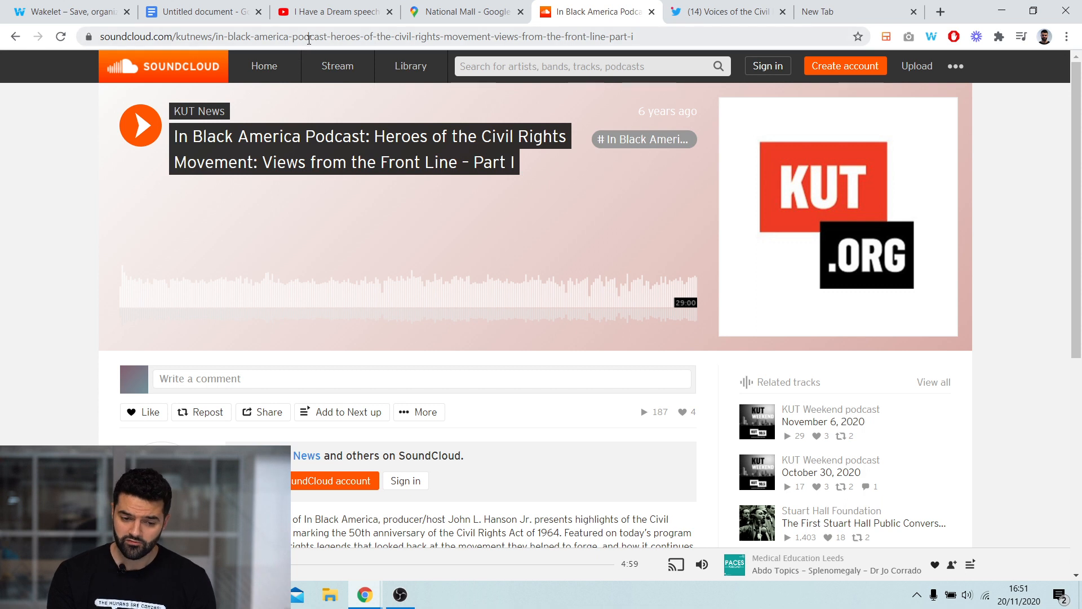
{"action": "left_click", "coordinate": [309, 39]}
{"action": "right_click", "coordinate": [309, 37]}
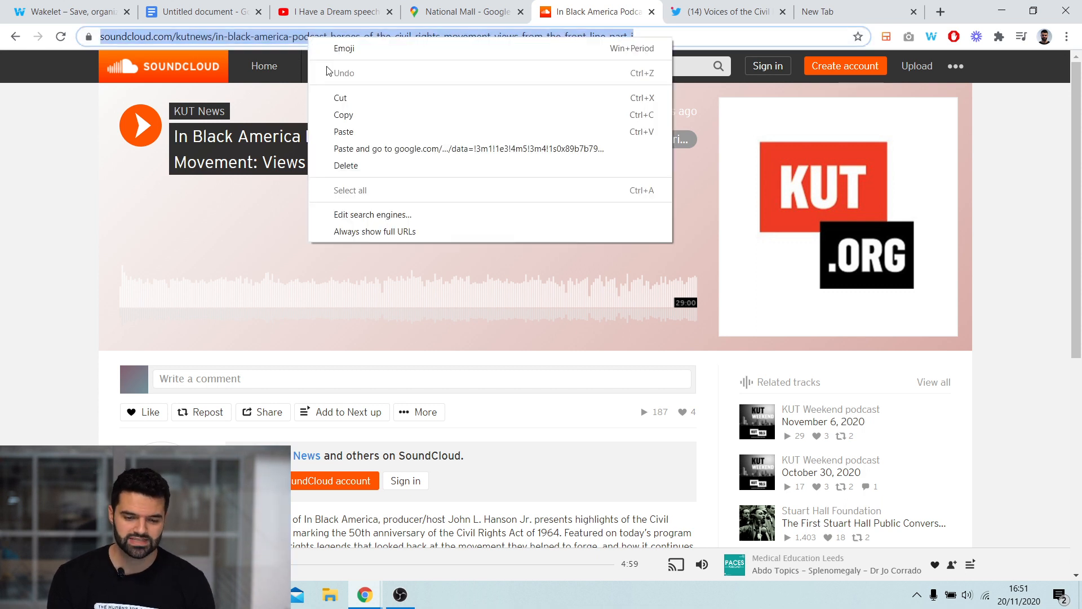
{"action": "left_click", "coordinate": [344, 115]}
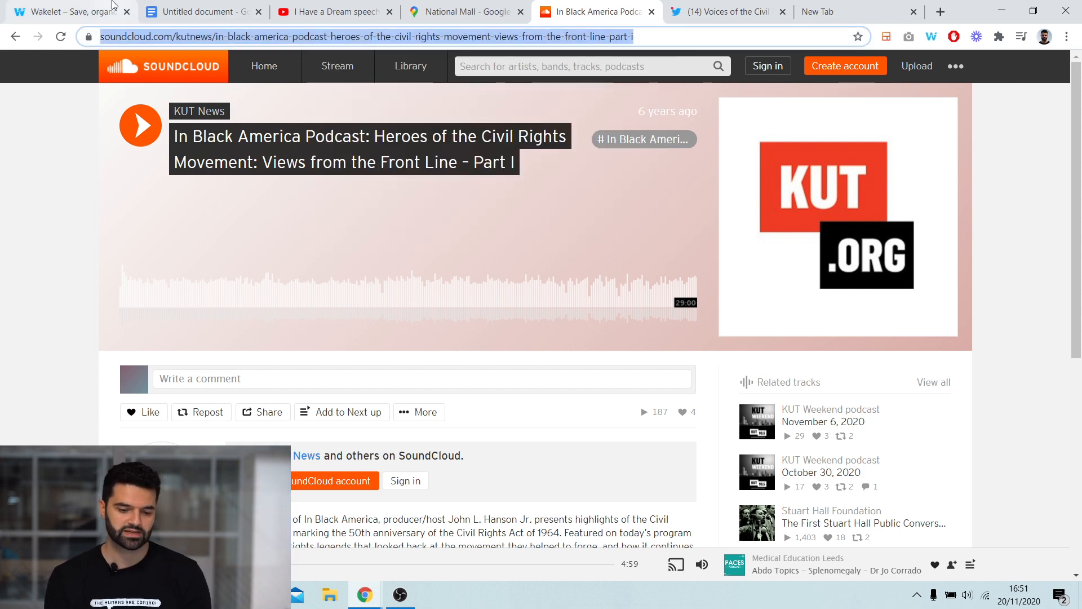
{"action": "left_click", "coordinate": [111, 5]}
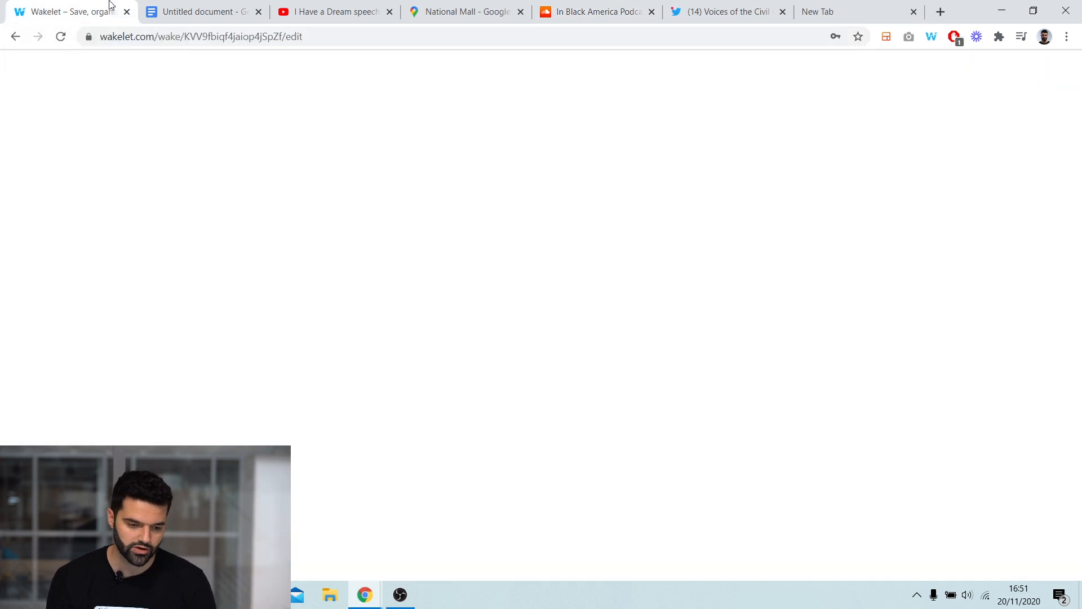
{"action": "scroll", "coordinate": [310, 259], "scroll_direction": "down", "scroll_amount": 1}
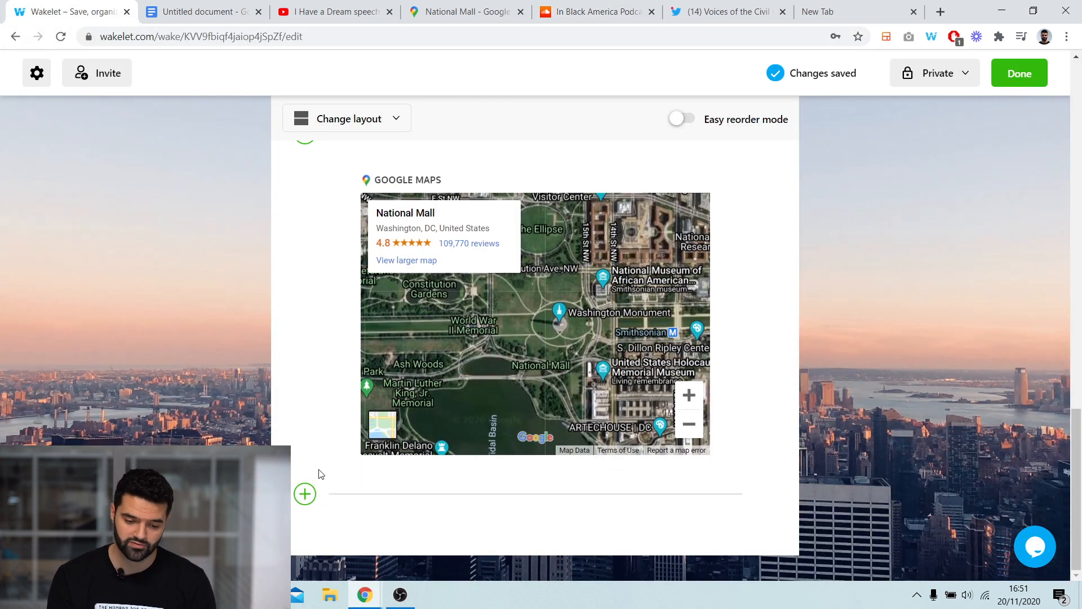
{"action": "left_click", "coordinate": [309, 501]}
{"action": "right_click", "coordinate": [360, 496]}
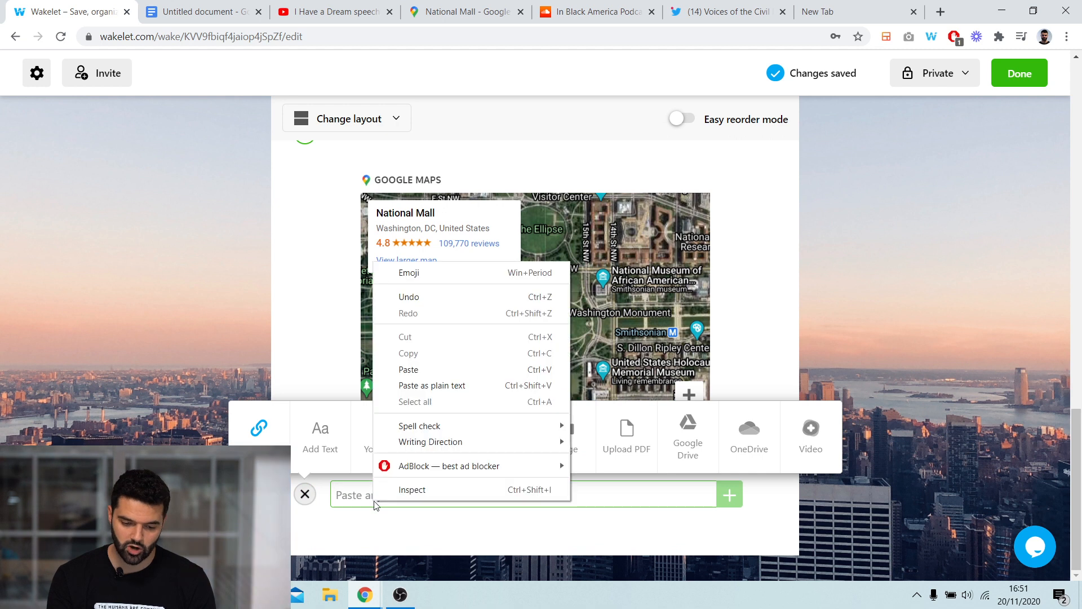
{"action": "left_click", "coordinate": [421, 369]}
{"action": "key", "text": "Return"}
{"action": "scroll", "coordinate": [810, 302], "scroll_direction": "down", "scroll_amount": 3}
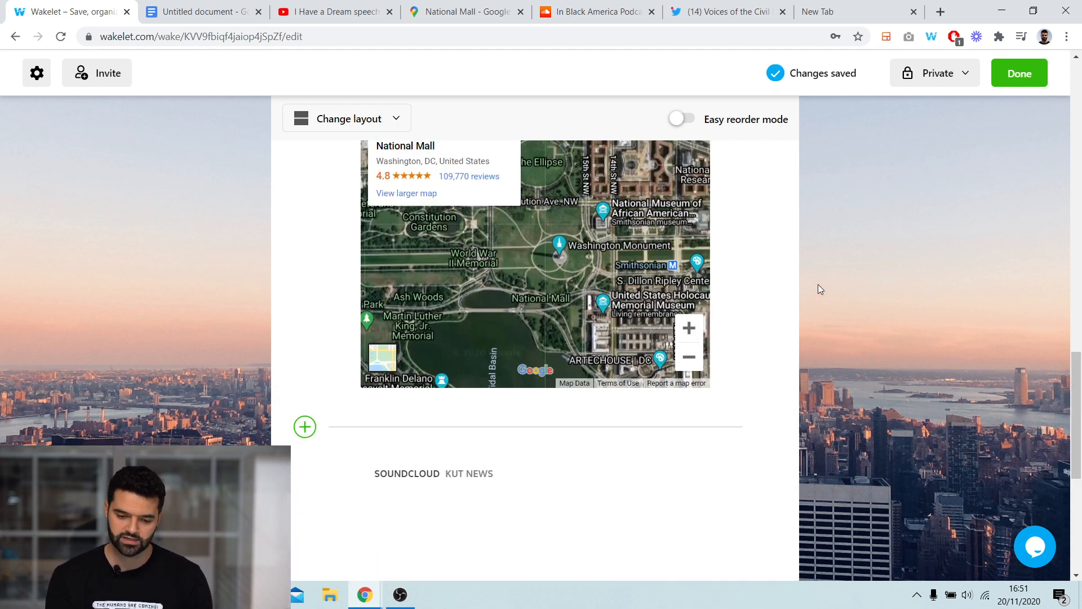
{"action": "scroll", "coordinate": [817, 282], "scroll_direction": "down", "scroll_amount": 5}
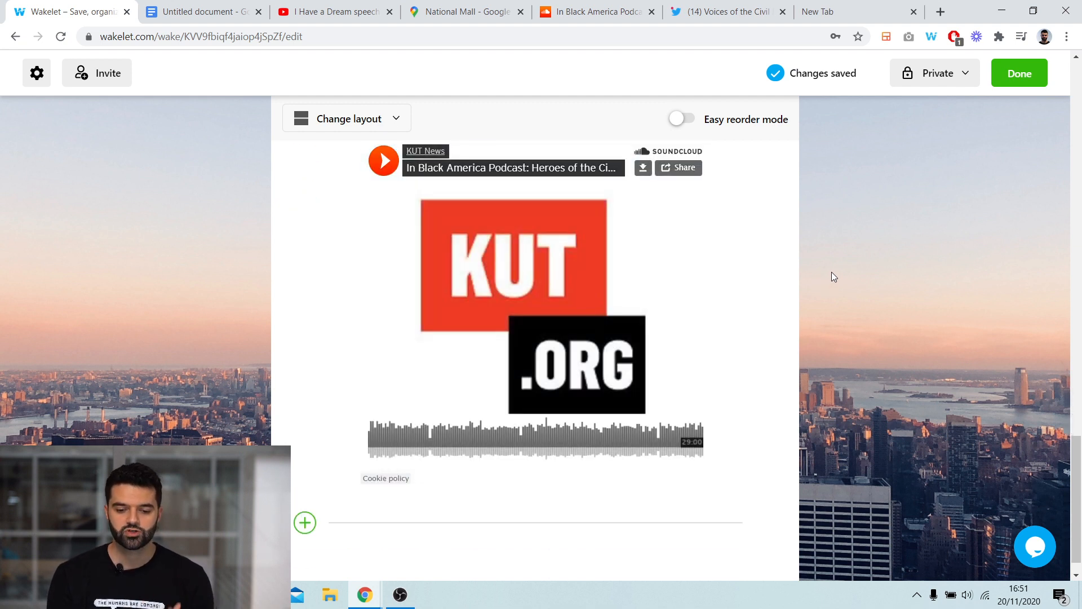
{"action": "scroll", "coordinate": [831, 273], "scroll_direction": "up", "scroll_amount": 1}
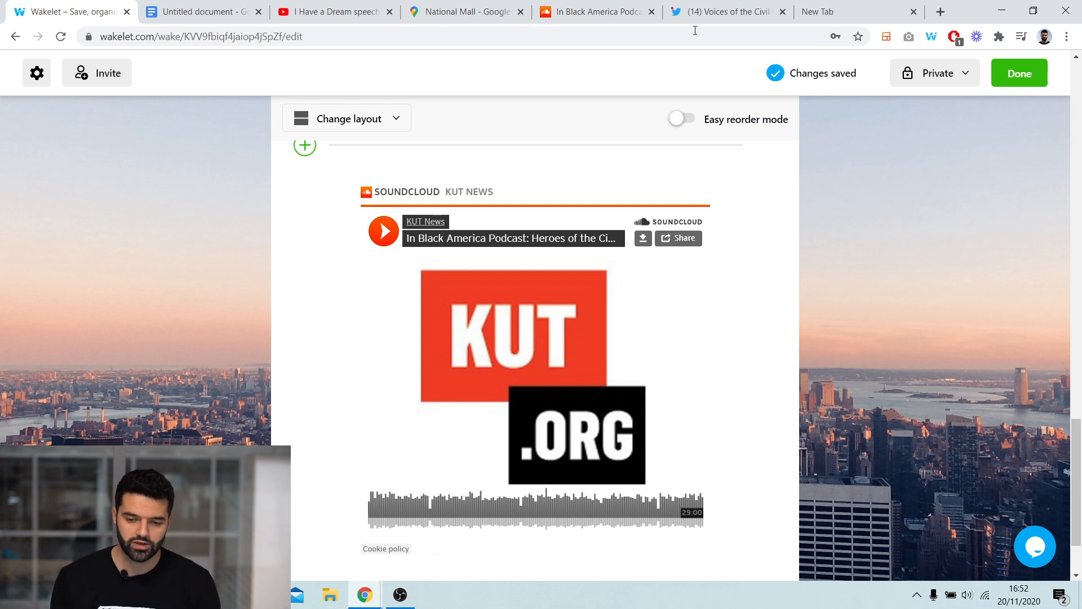
- Copy the Voices of the Civil Rights Movement tweet's address and add it as a new item below the podcast
{"action": "left_click", "coordinate": [701, 10]}
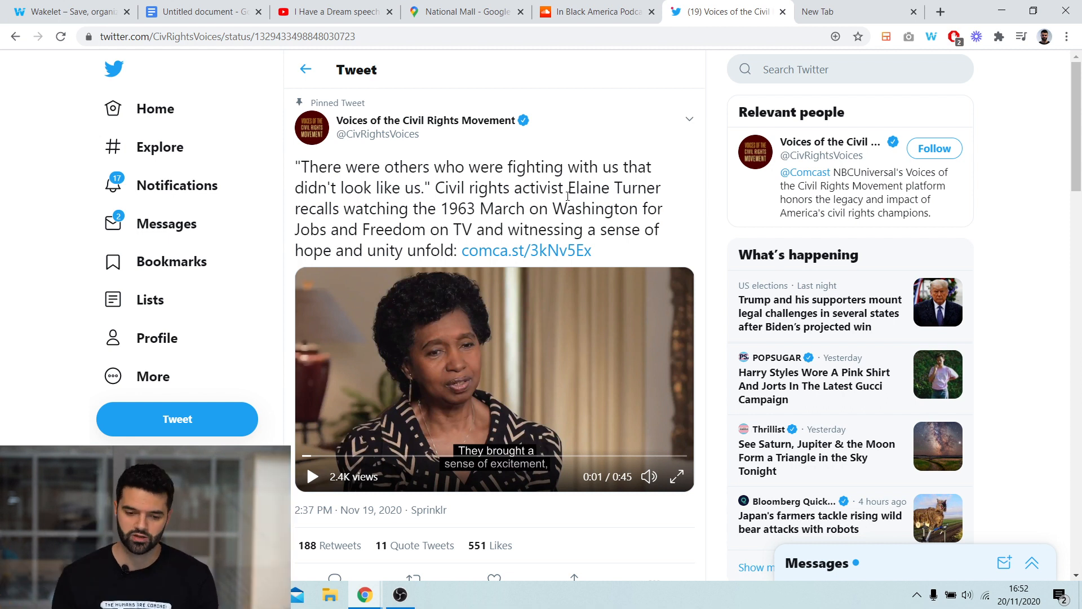
{"action": "left_click", "coordinate": [287, 39]}
{"action": "right_click", "coordinate": [287, 39]}
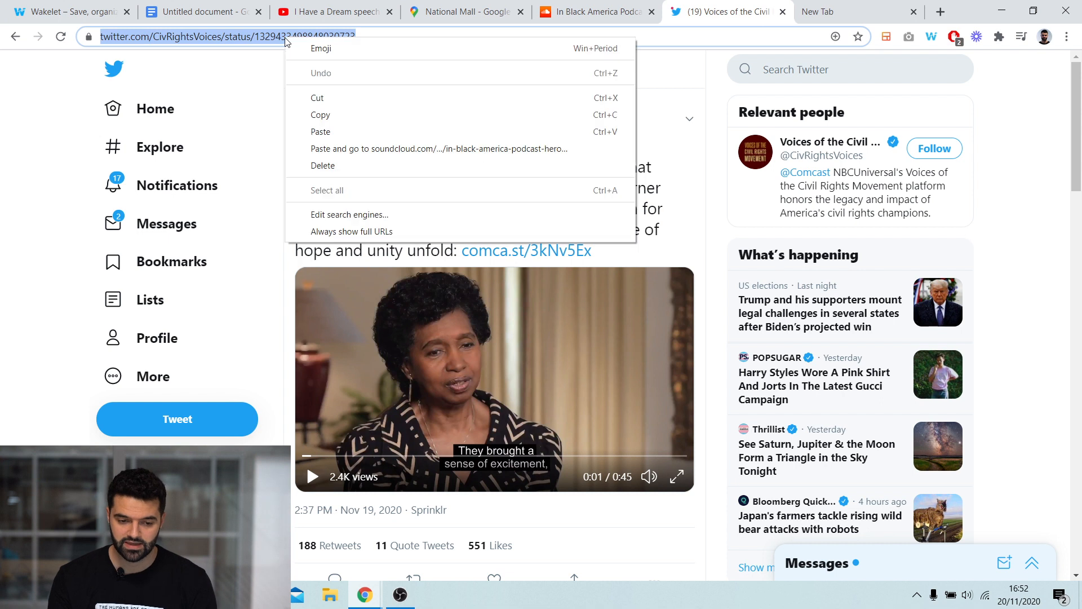
{"action": "left_click", "coordinate": [316, 94]}
{"action": "left_click", "coordinate": [87, 8]}
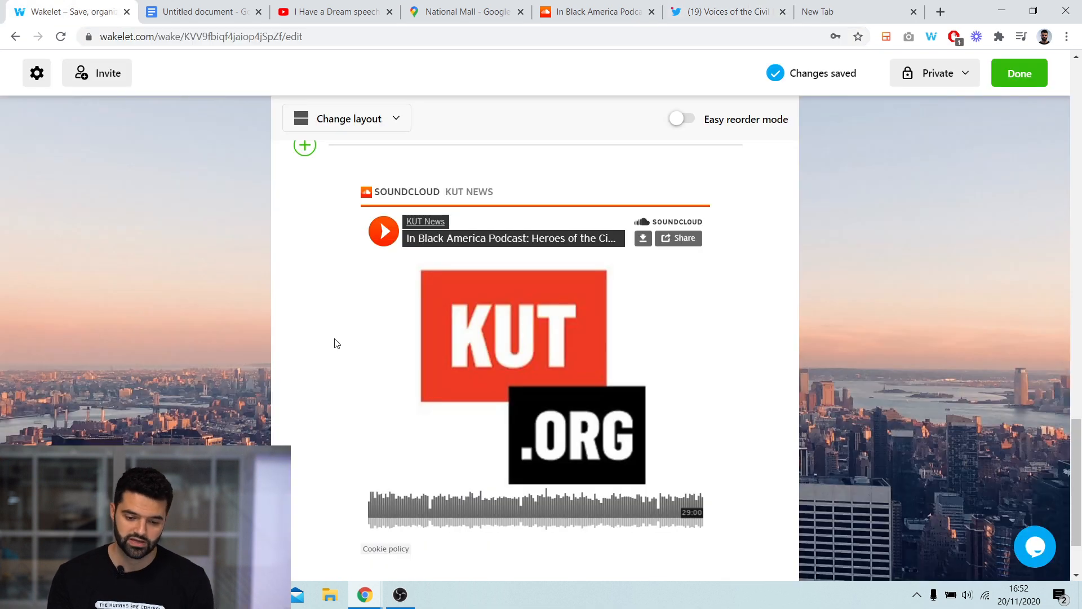
{"action": "scroll", "coordinate": [331, 361], "scroll_direction": "down", "scroll_amount": 3}
{"action": "left_click", "coordinate": [307, 495]}
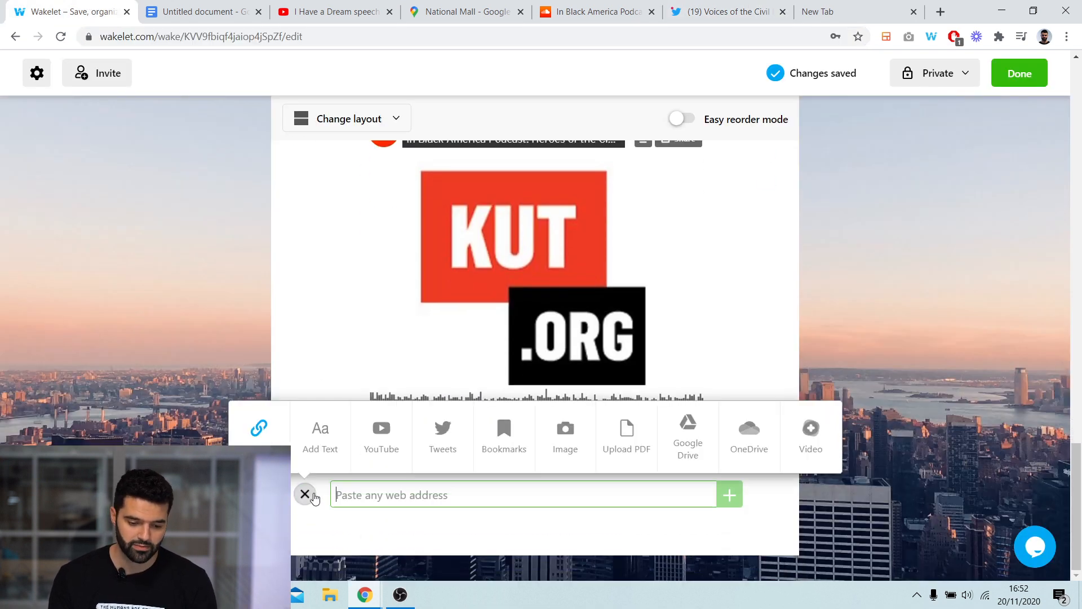
{"action": "right_click", "coordinate": [369, 496]}
{"action": "left_click", "coordinate": [424, 365]}
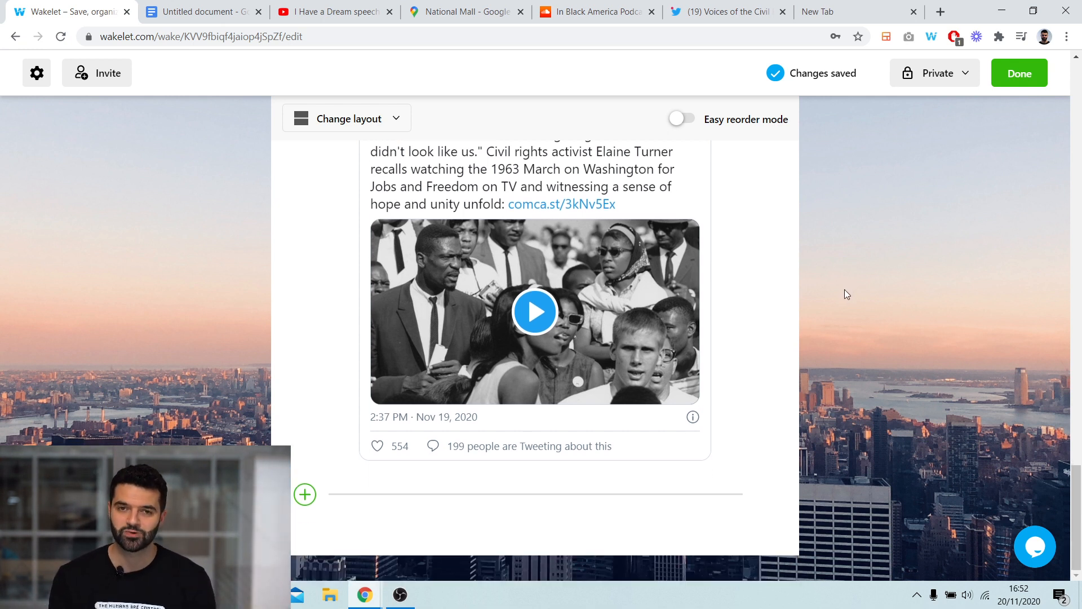
{"action": "scroll", "coordinate": [843, 296], "scroll_direction": "up", "scroll_amount": 6}
{"action": "scroll", "coordinate": [840, 304], "scroll_direction": "down", "scroll_amount": 6}
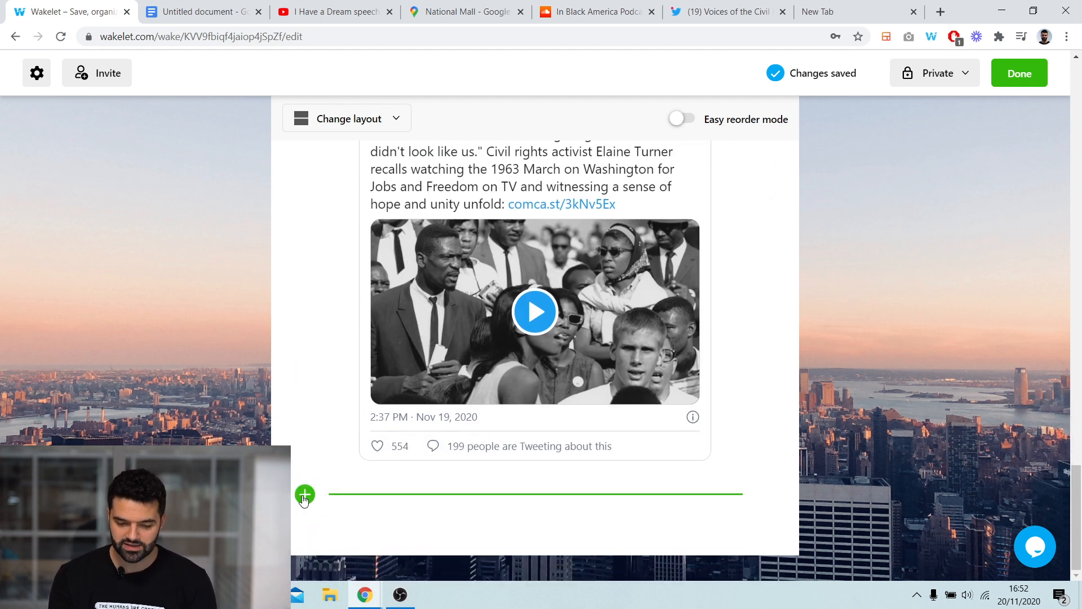
- Record a short webcam video with the Video tool and add it as a new item below the tweet
{"action": "left_click", "coordinate": [304, 494]}
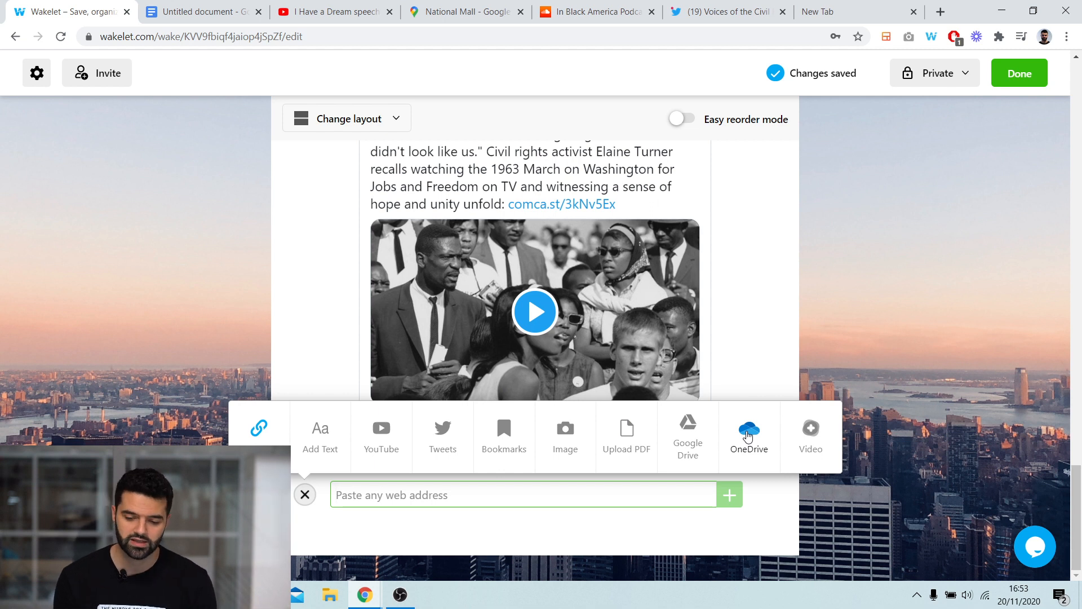
{"action": "left_click", "coordinate": [812, 436]}
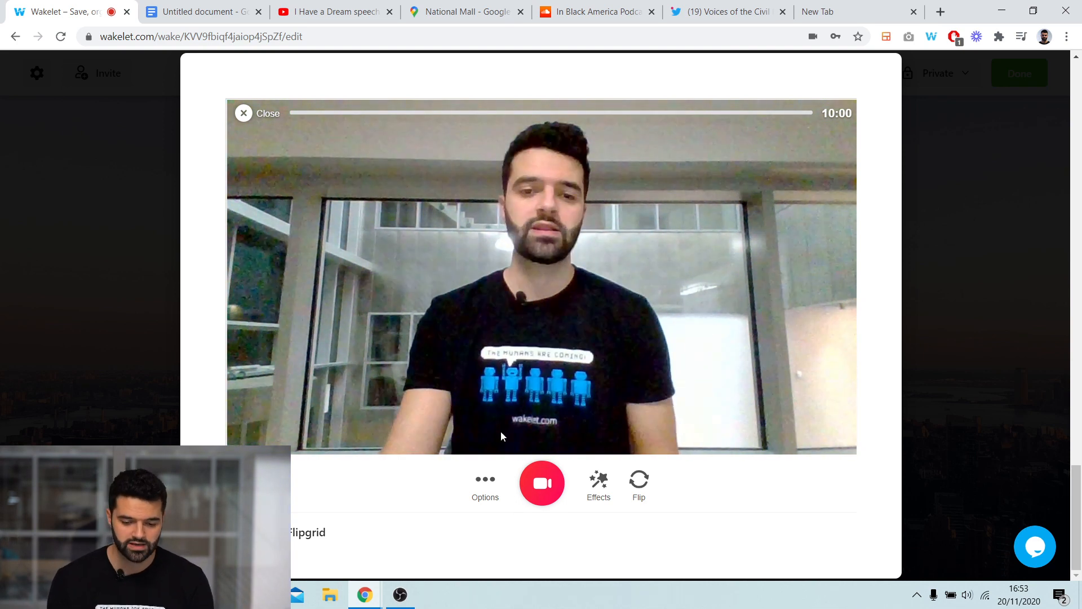
{"action": "left_click", "coordinate": [531, 480]}
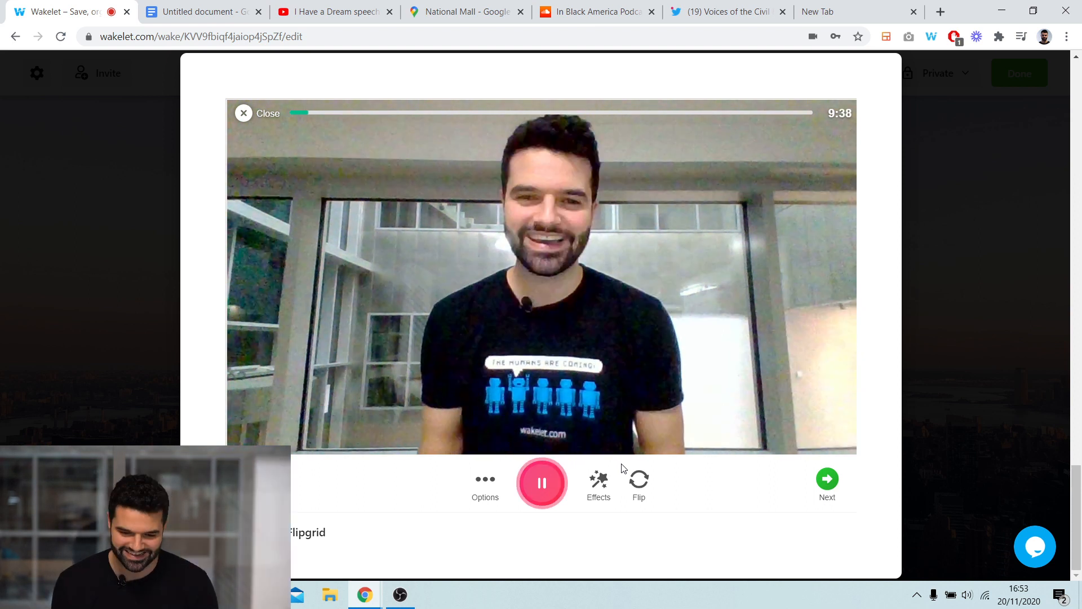
{"action": "left_click", "coordinate": [836, 479]}
{"action": "left_click", "coordinate": [749, 330]}
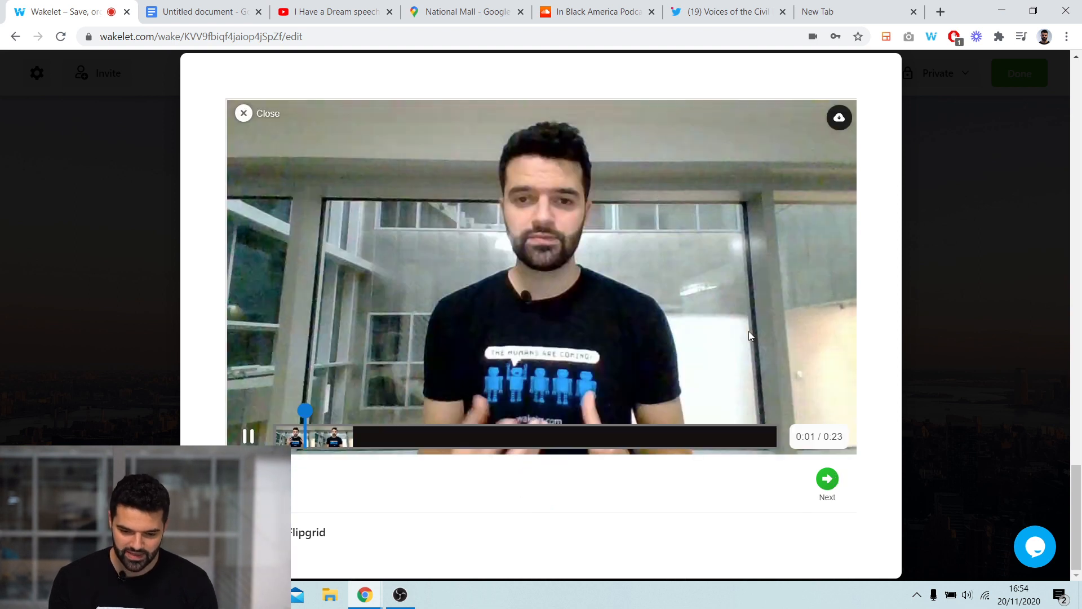
{"action": "left_click", "coordinate": [833, 485]}
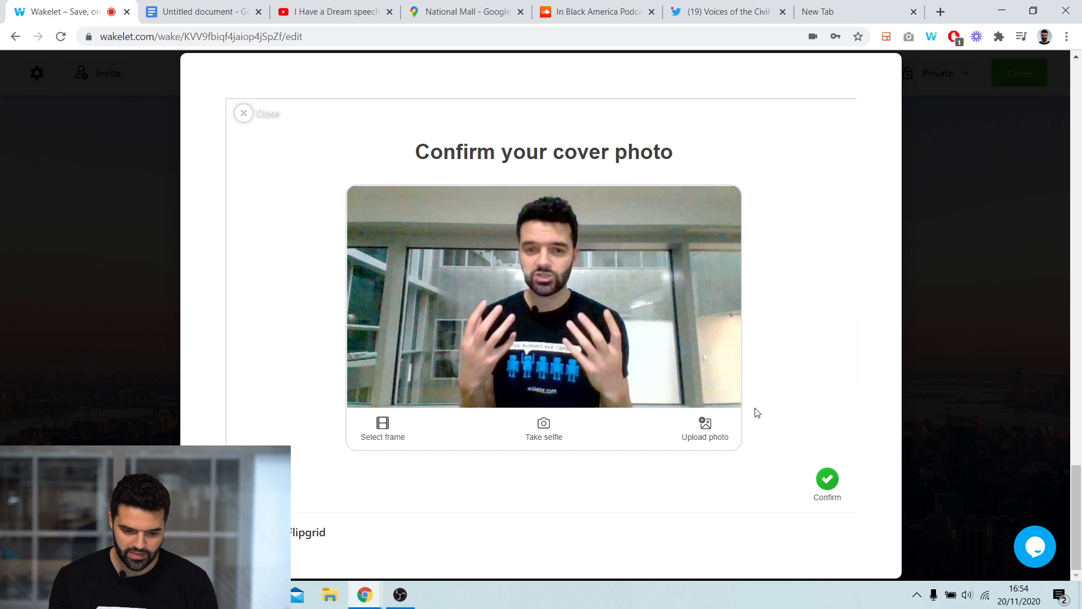
{"action": "left_click", "coordinate": [827, 480]}
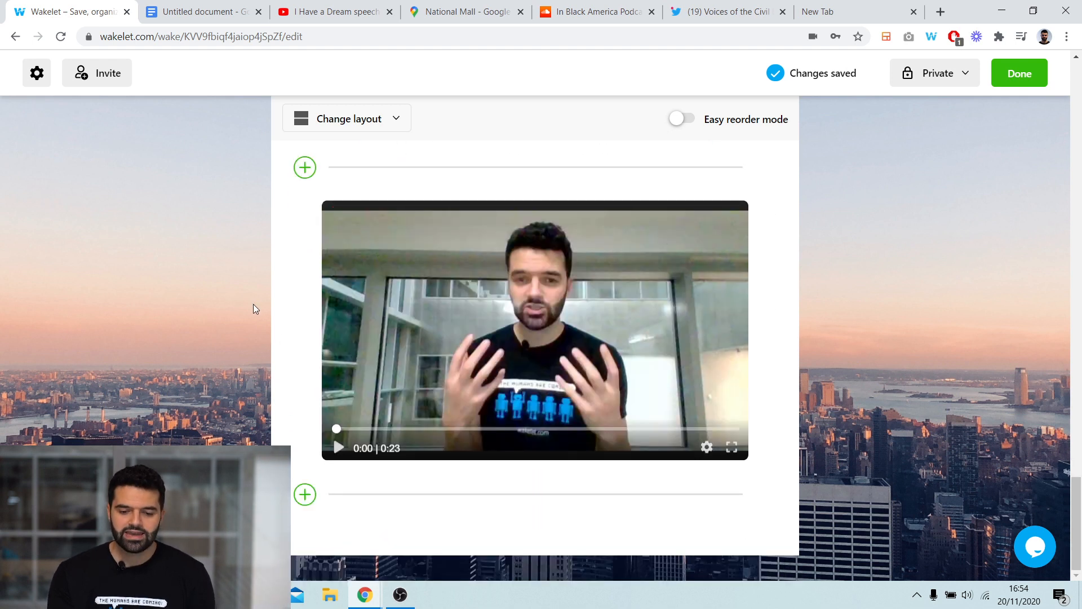
- Preview the collection in the Mood Board layout, then switch it back to Media View
{"action": "scroll", "coordinate": [425, 279], "scroll_direction": "up", "scroll_amount": 15}
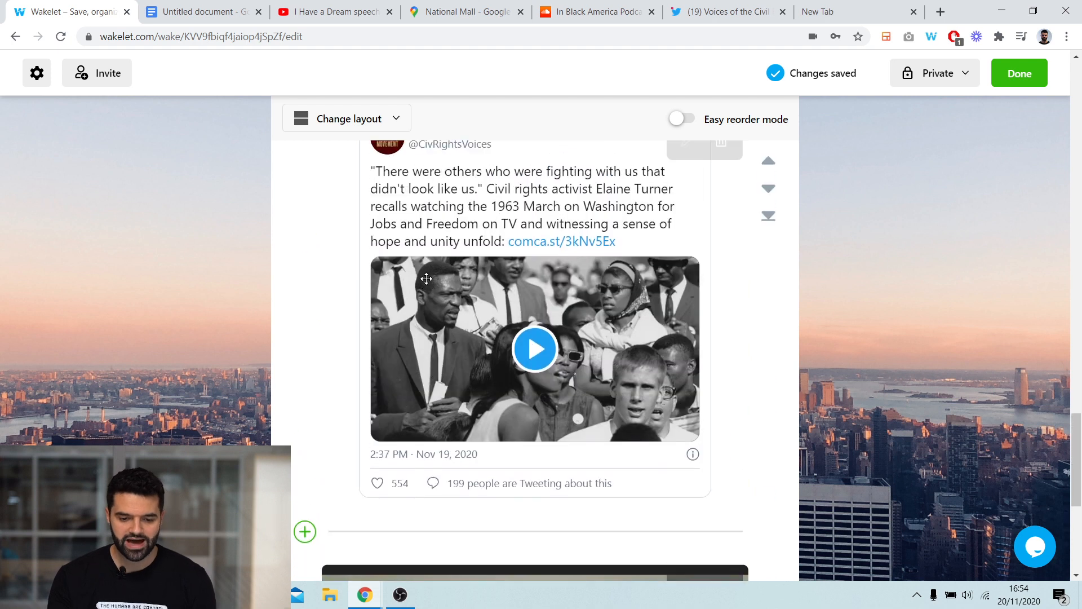
{"action": "scroll", "coordinate": [426, 278], "scroll_direction": "up", "scroll_amount": 15}
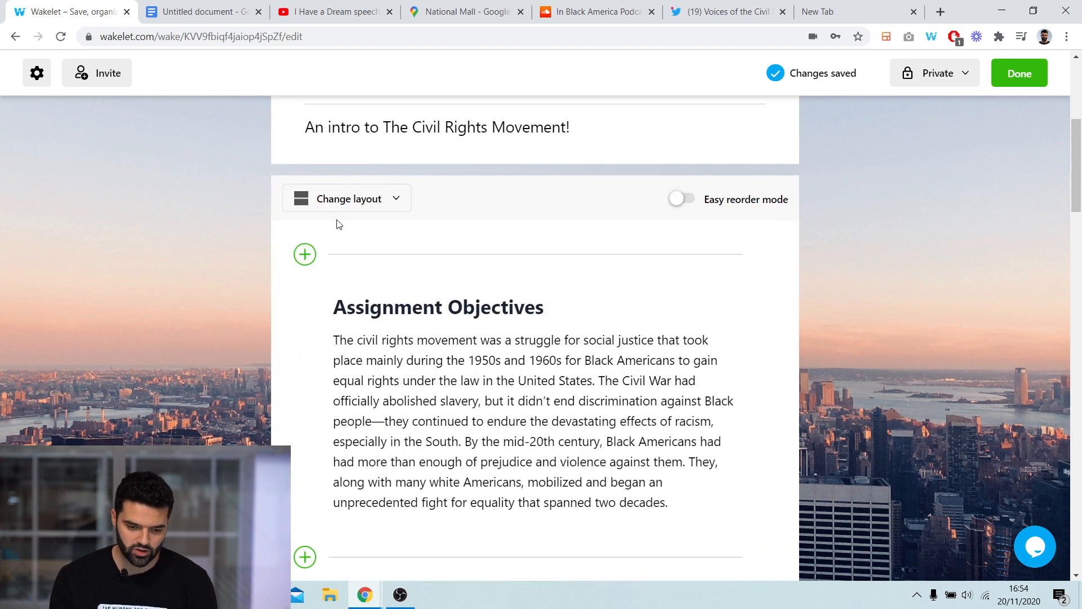
{"action": "left_click", "coordinate": [338, 203]}
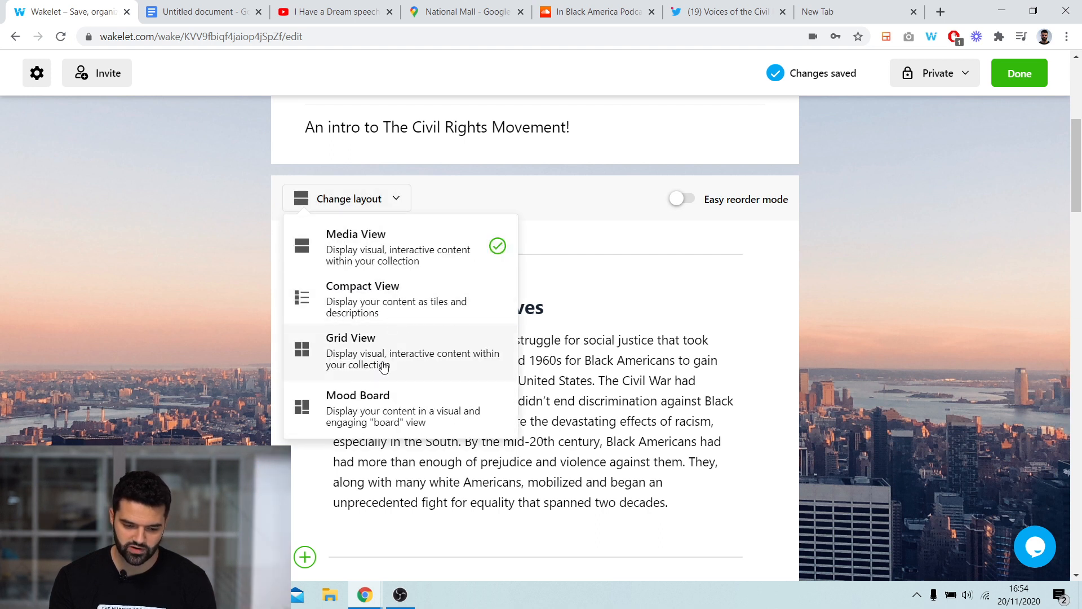
{"action": "left_click", "coordinate": [378, 411]}
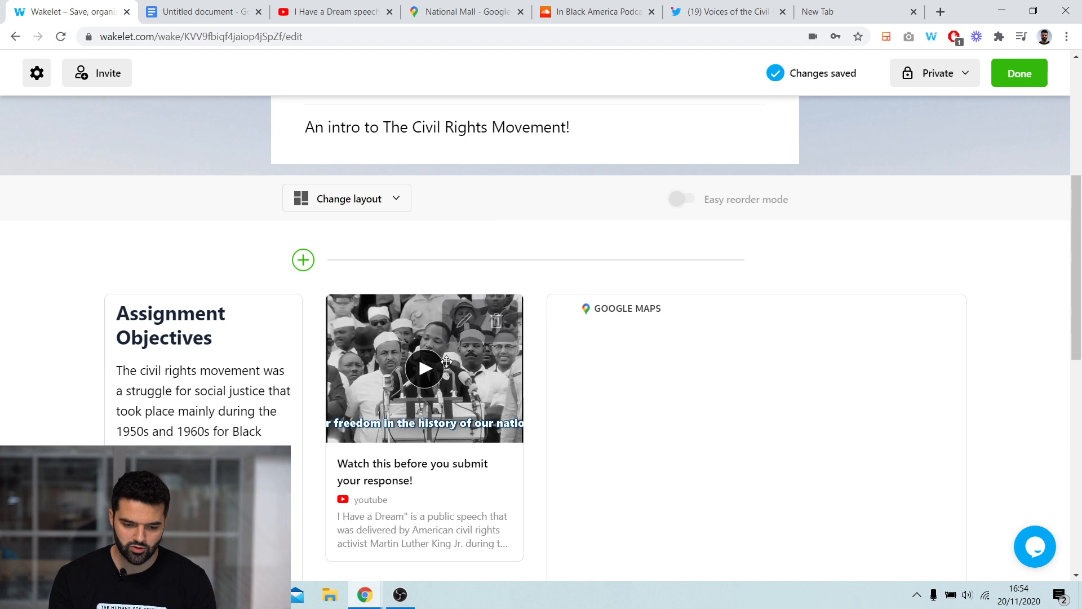
{"action": "scroll", "coordinate": [513, 322], "scroll_direction": "down", "scroll_amount": 4}
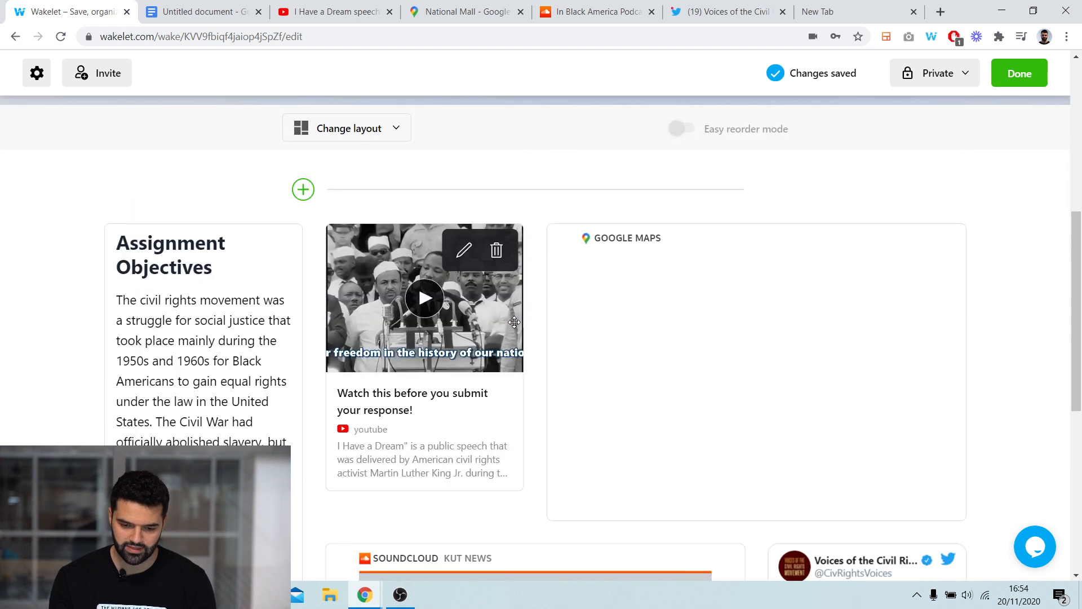
{"action": "scroll", "coordinate": [557, 366], "scroll_direction": "down", "scroll_amount": 4}
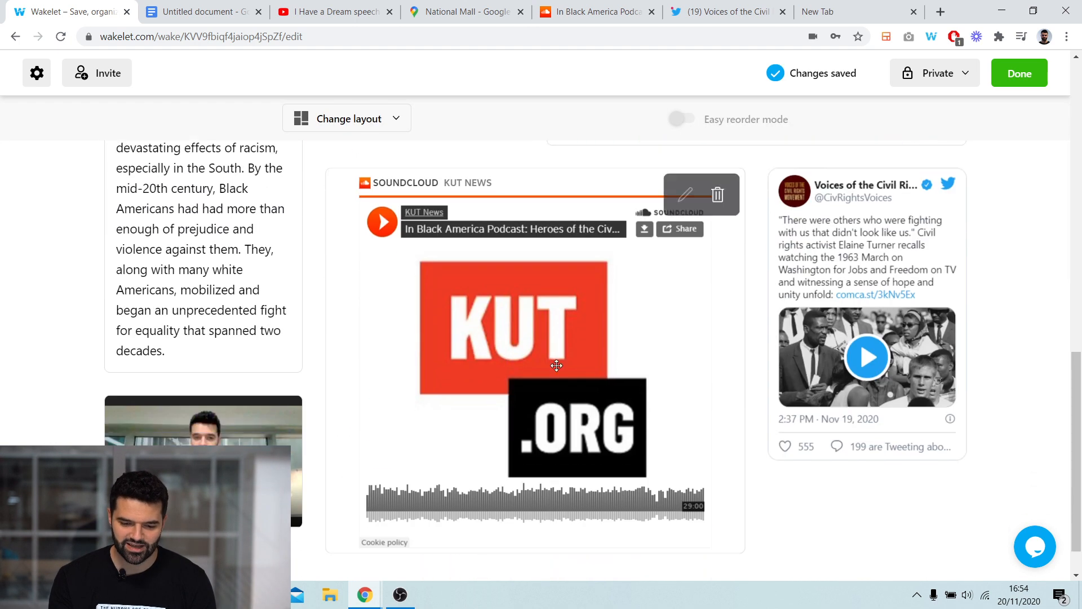
{"action": "scroll", "coordinate": [556, 366], "scroll_direction": "up", "scroll_amount": 4}
{"action": "scroll", "coordinate": [523, 243], "scroll_direction": "up", "scroll_amount": 5}
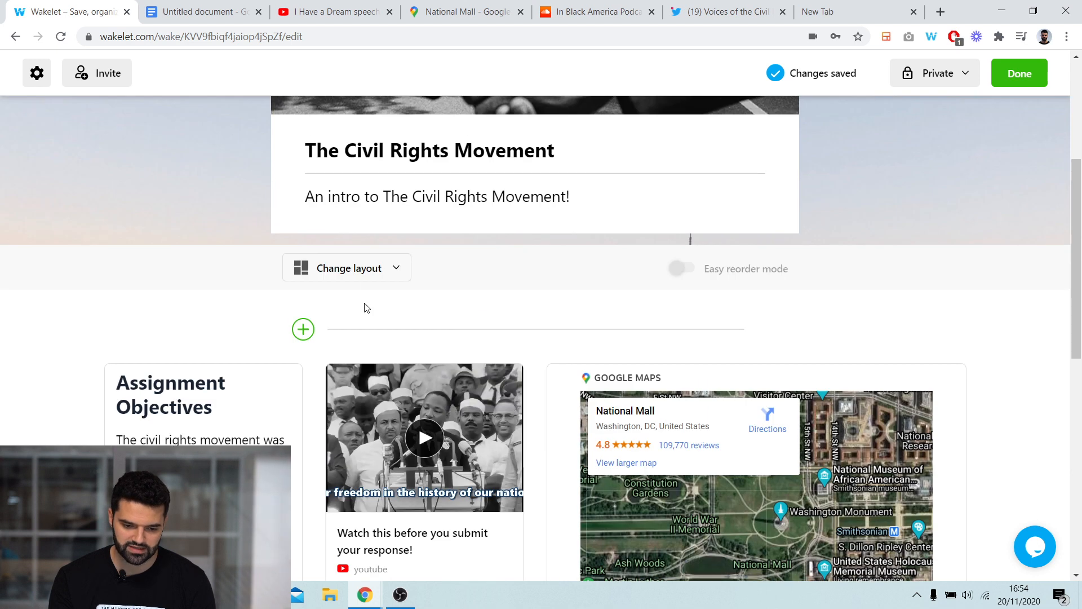
{"action": "left_click", "coordinate": [362, 272]}
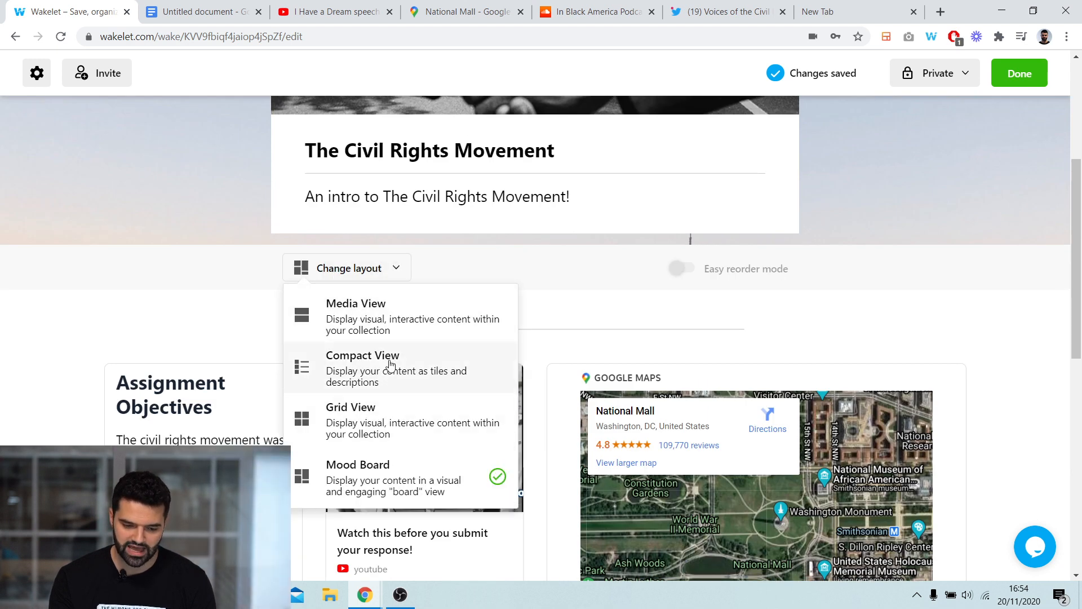
{"action": "left_click", "coordinate": [375, 309]}
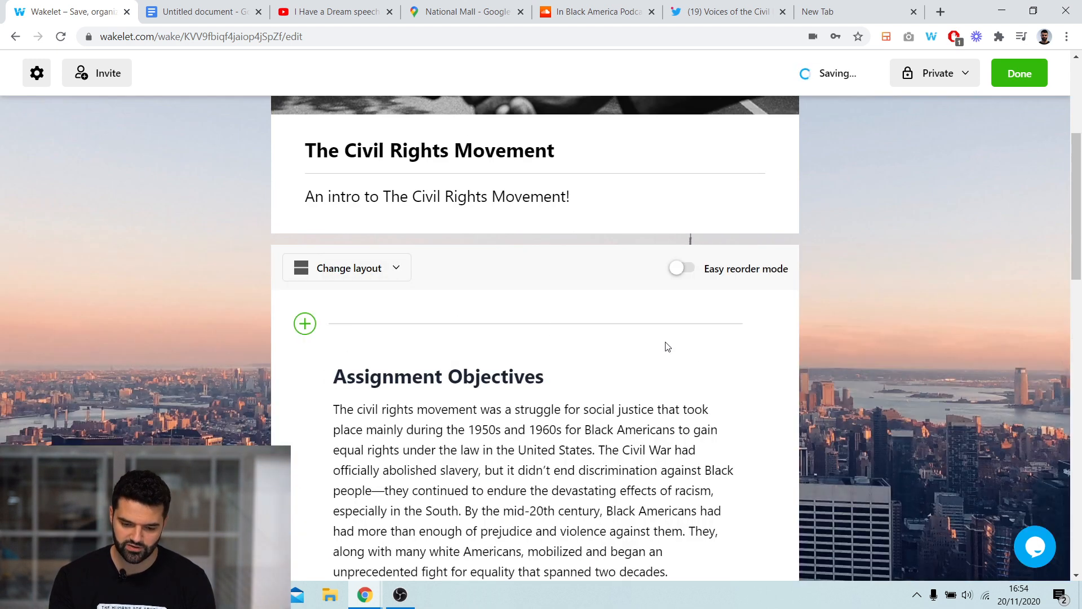
- Open the contributor invite options and copy the collection's shareable invite link
{"action": "scroll", "coordinate": [807, 311], "scroll_direction": "down", "scroll_amount": 15}
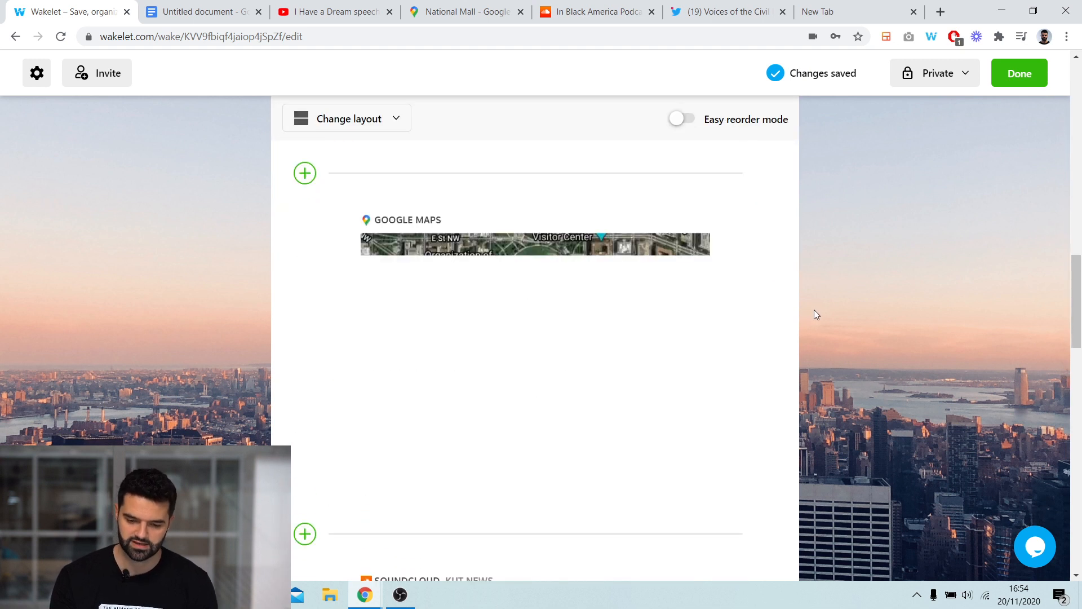
{"action": "scroll", "coordinate": [814, 311], "scroll_direction": "down", "scroll_amount": 15}
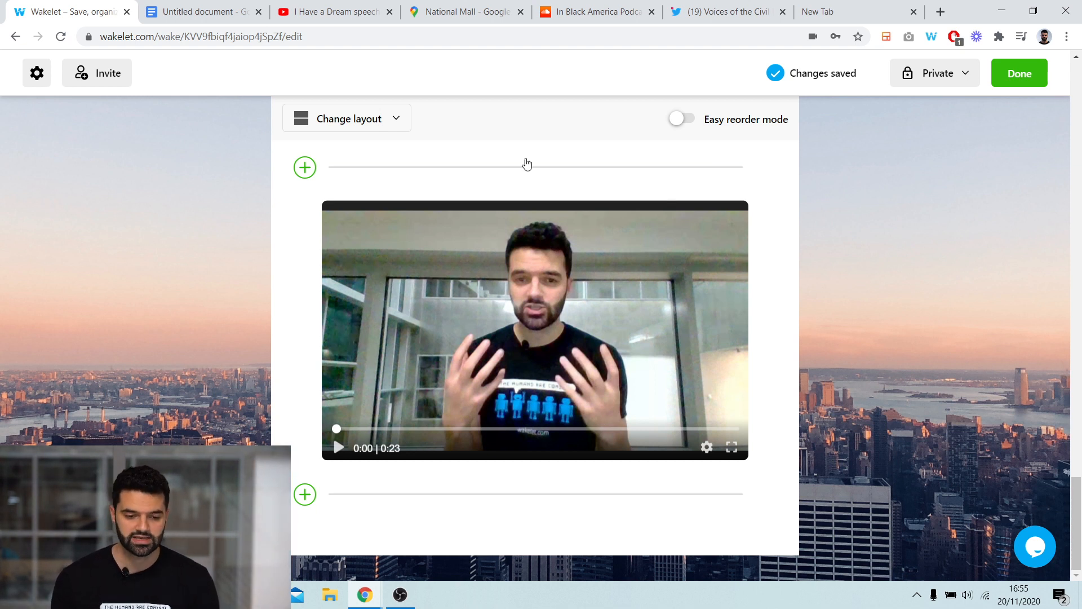
{"action": "left_click", "coordinate": [87, 78]}
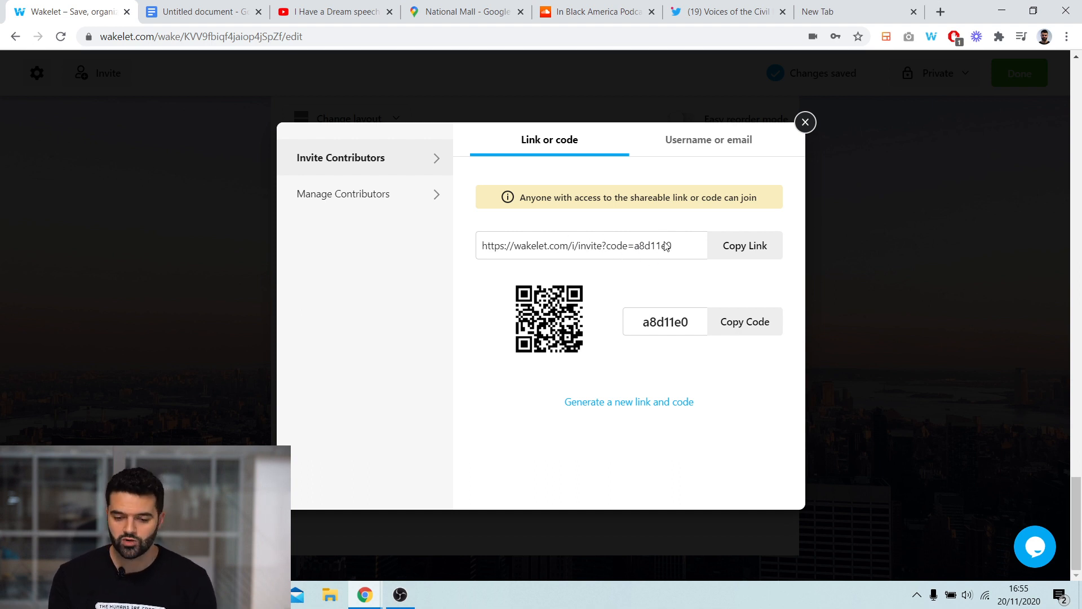
{"action": "left_click", "coordinate": [736, 250]}
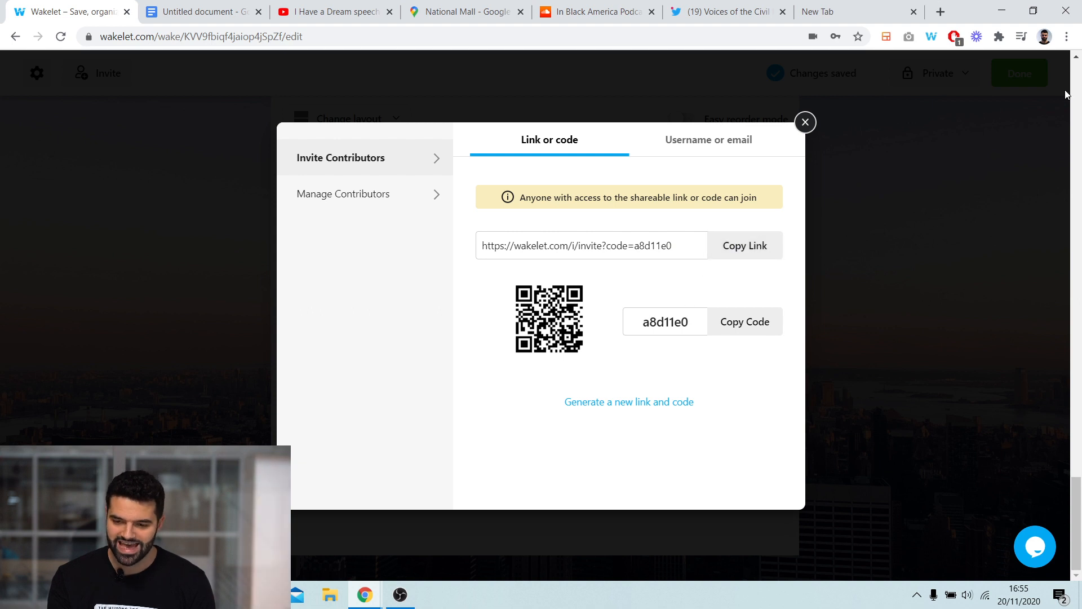
- Open a new incognito window and go to the copied invite link
{"action": "left_click", "coordinate": [1066, 37]}
{"action": "left_click", "coordinate": [979, 97]}
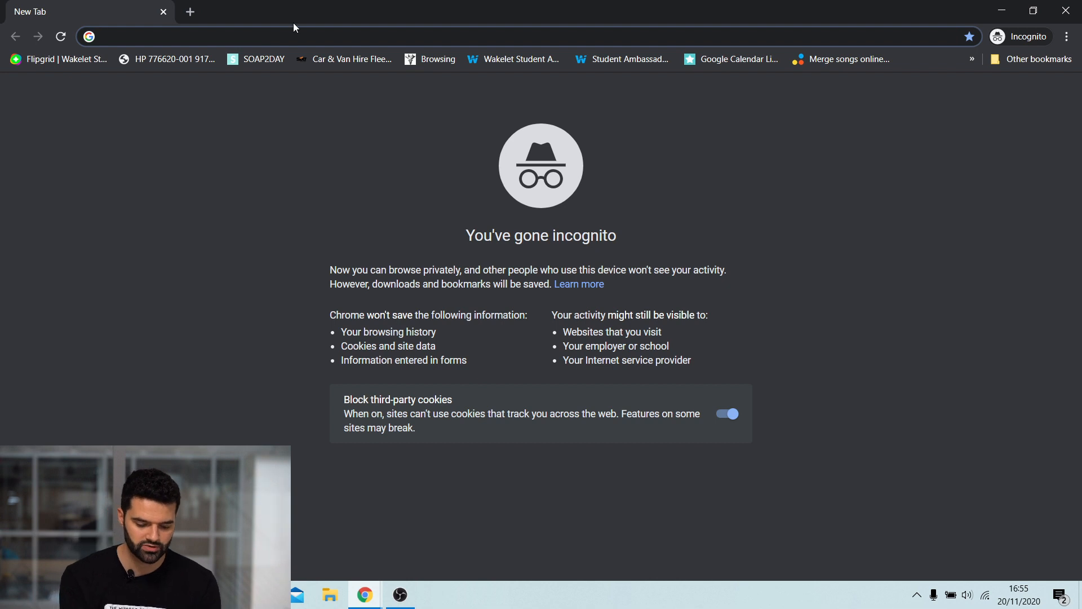
{"action": "key", "text": "ctrl+v"}
{"action": "key", "text": "Return"}
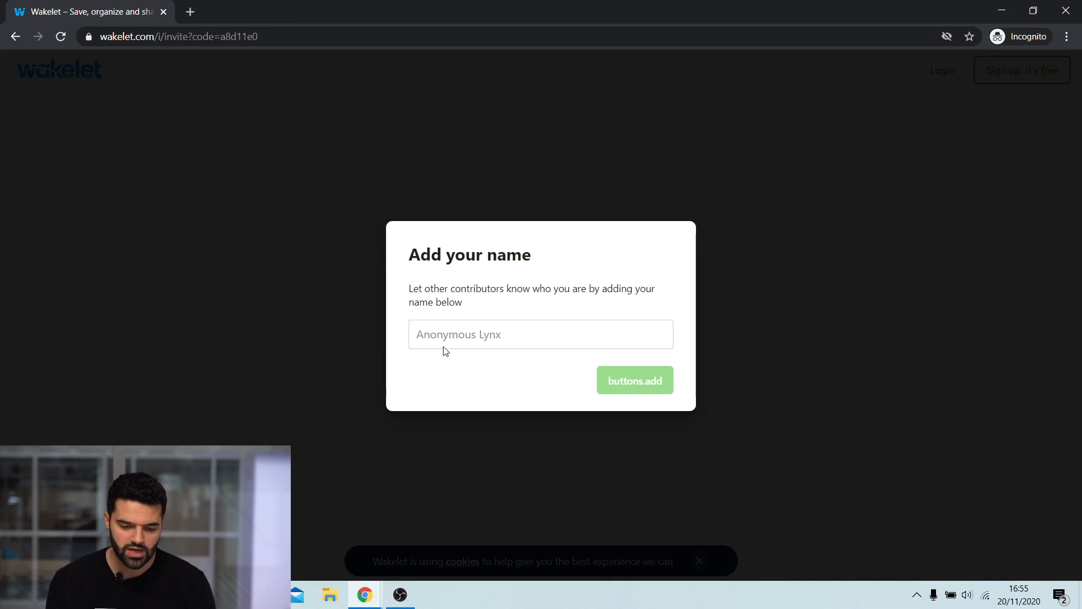
- Enter a contributor display name and join the collection
{"action": "left_click", "coordinate": [448, 334]}
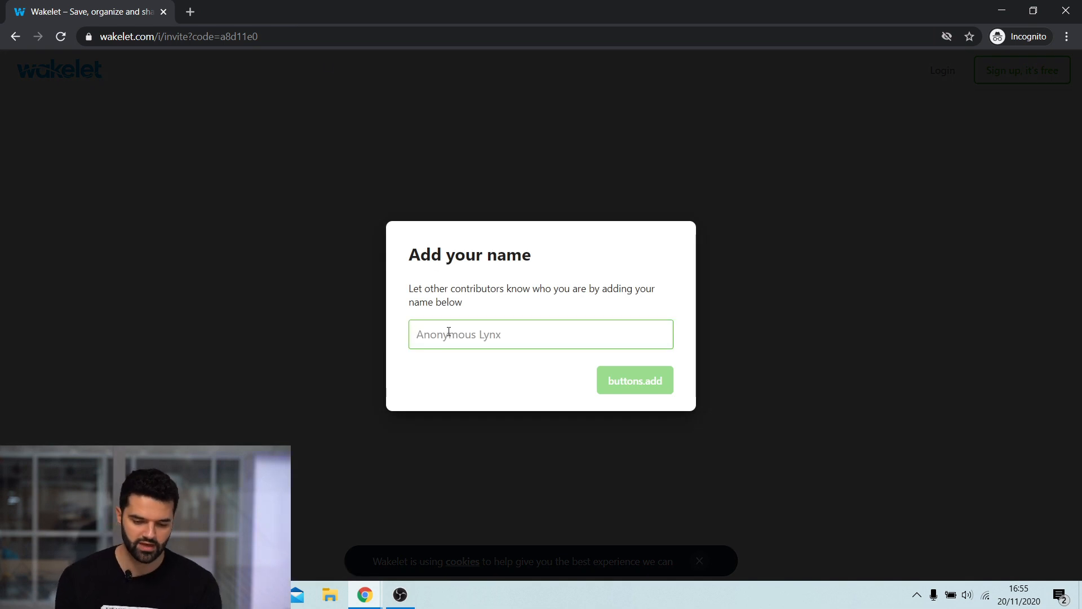
{"action": "type", "text": "Mickey"}
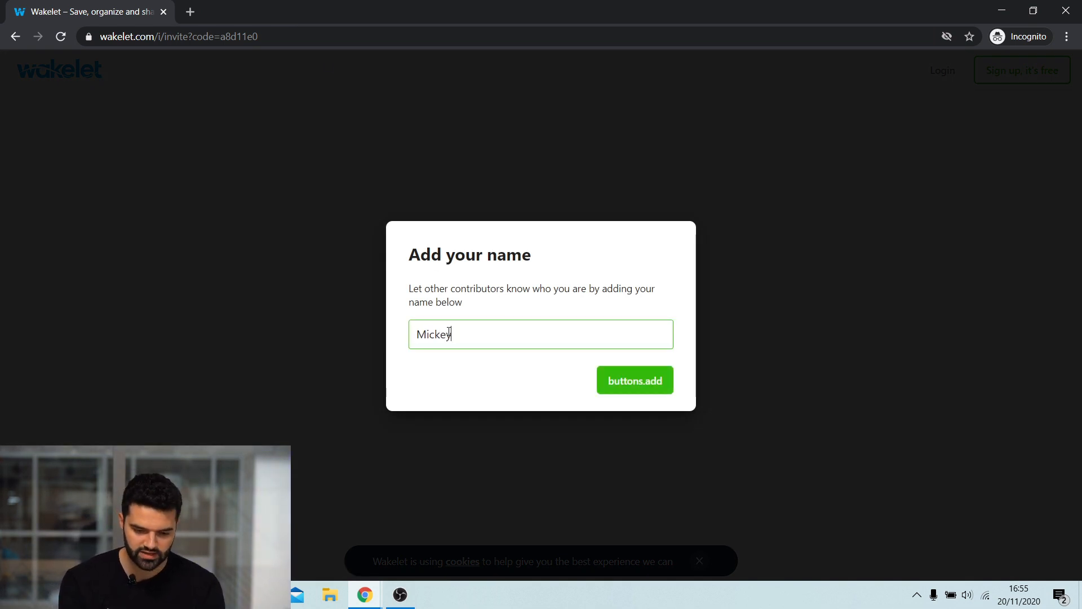
{"action": "left_click", "coordinate": [606, 386]}
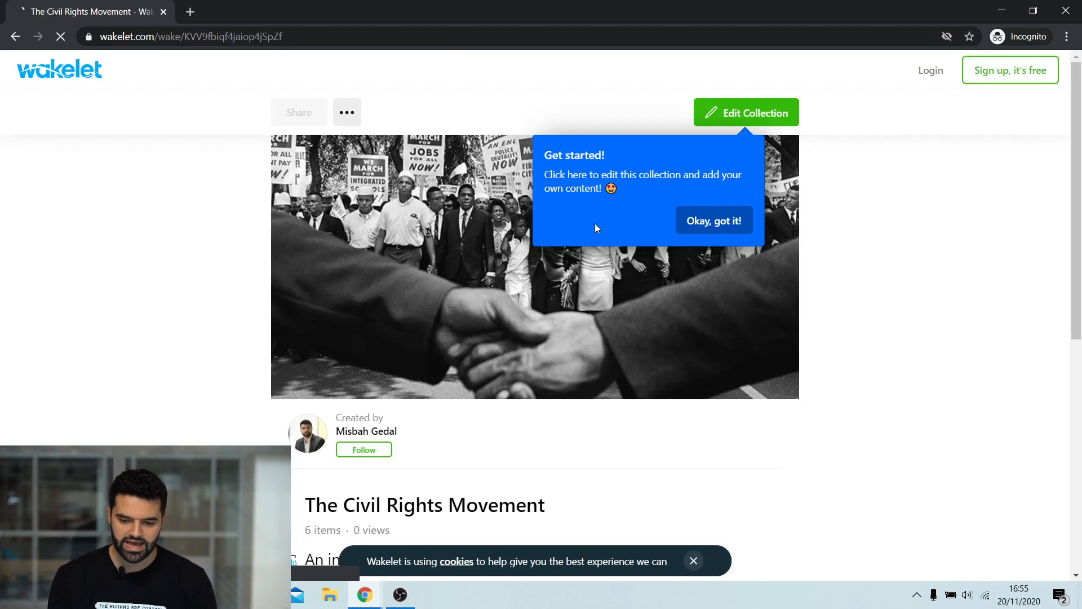
- Dismiss nothing and open the shared collection for editing as the new contributor
{"action": "scroll", "coordinate": [483, 262], "scroll_direction": "down", "scroll_amount": 1}
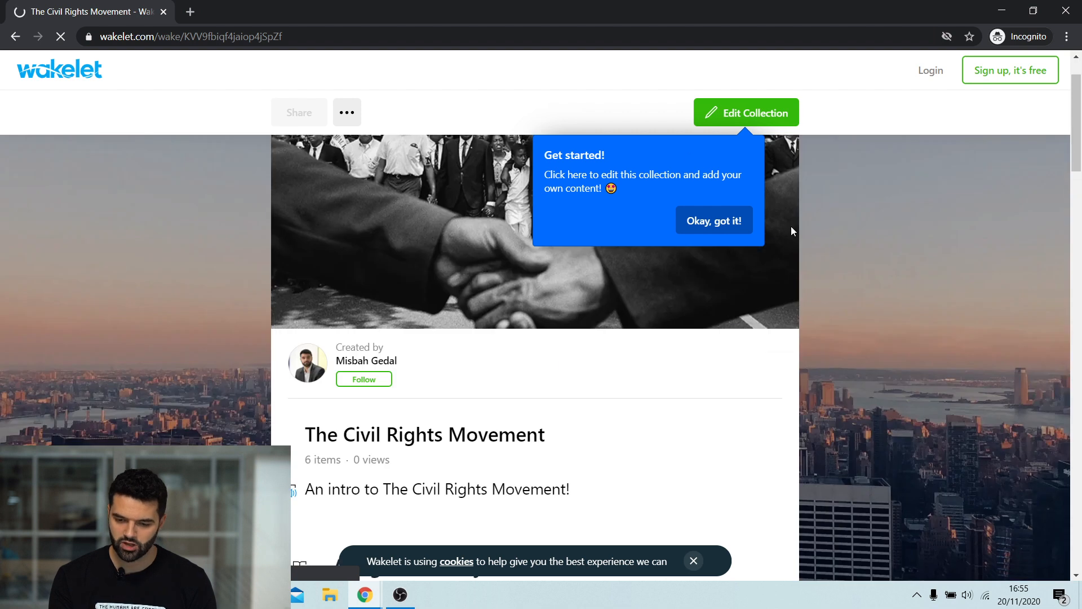
{"action": "scroll", "coordinate": [507, 304], "scroll_direction": "down", "scroll_amount": 4}
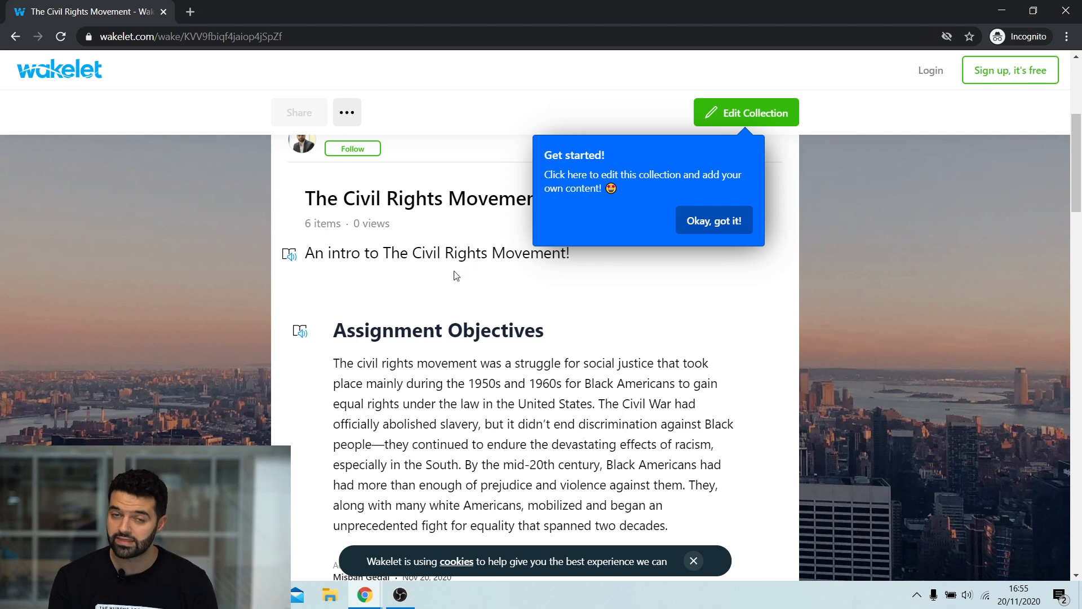
{"action": "scroll", "coordinate": [456, 276], "scroll_direction": "up", "scroll_amount": 4}
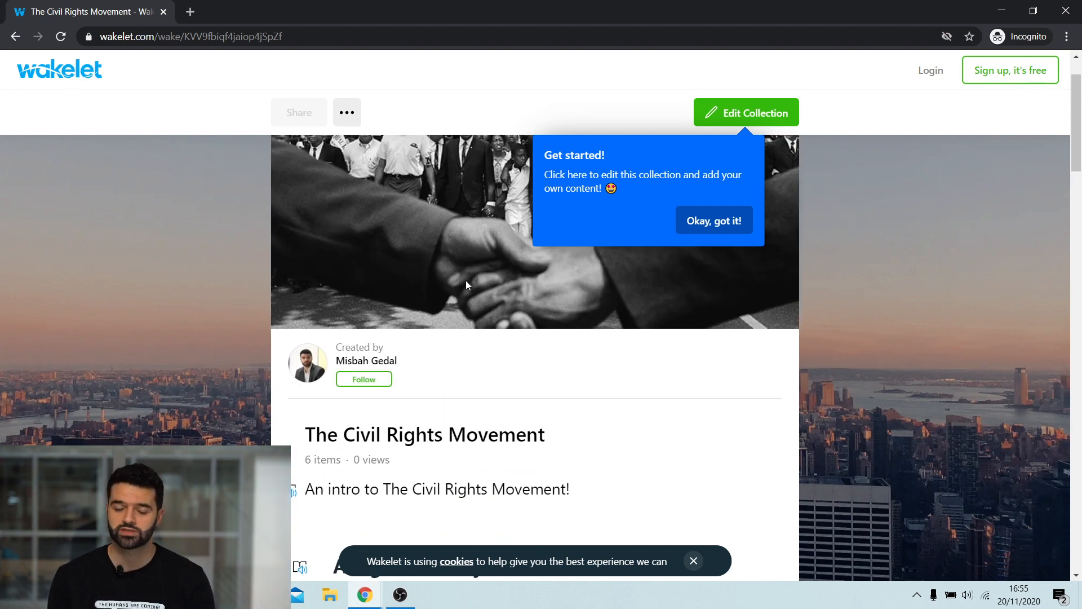
{"action": "left_click", "coordinate": [732, 113]}
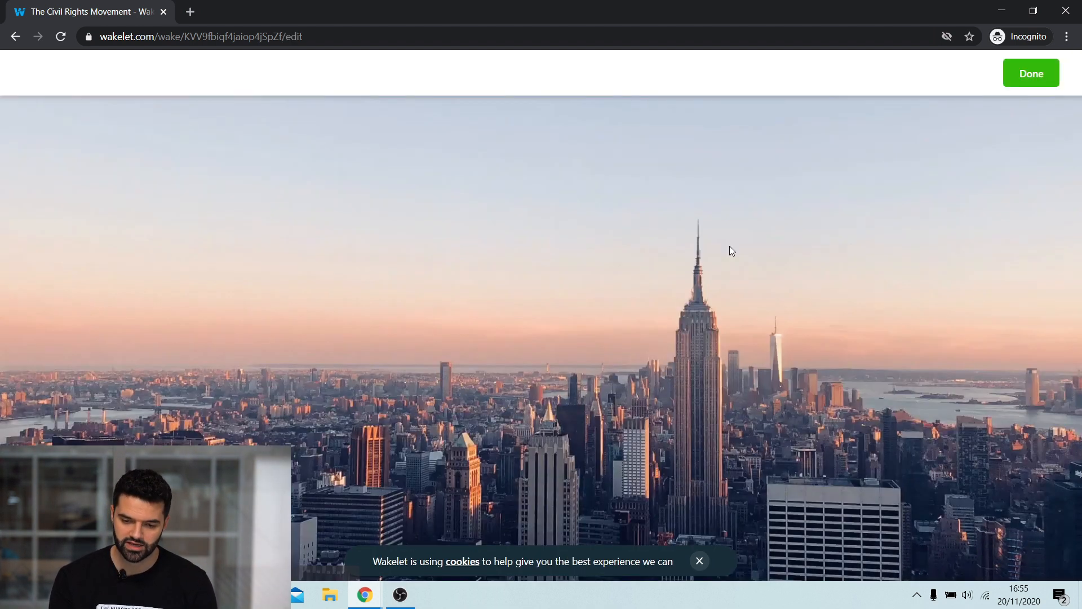
- Add a text item below the video reading "I thought about this for a long time xxxxxxxxx"
{"action": "scroll", "coordinate": [633, 289], "scroll_direction": "down", "scroll_amount": 10}
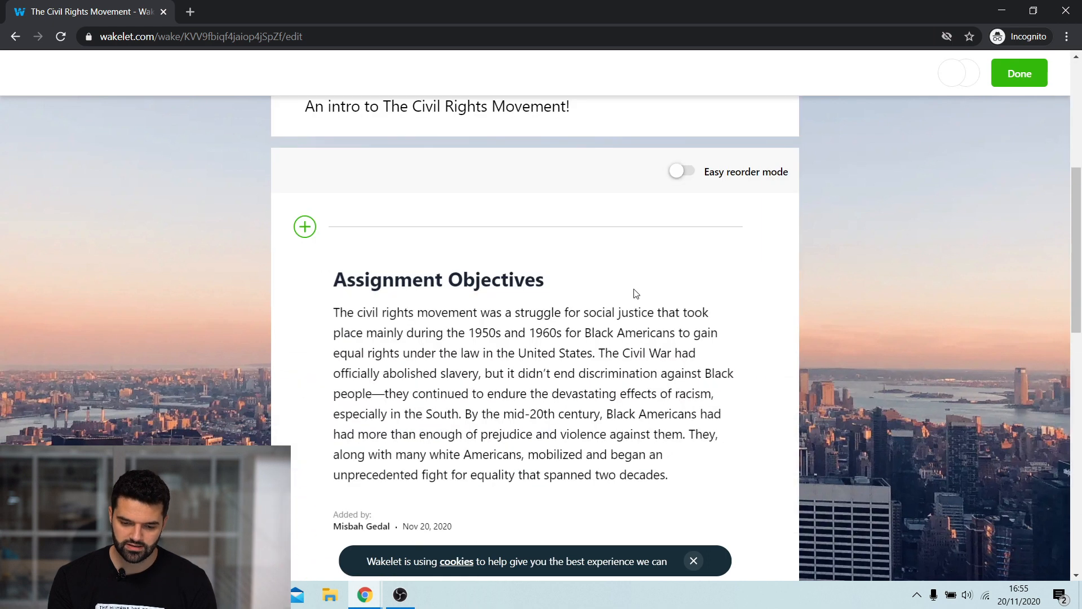
{"action": "scroll", "coordinate": [633, 289], "scroll_direction": "down", "scroll_amount": 8}
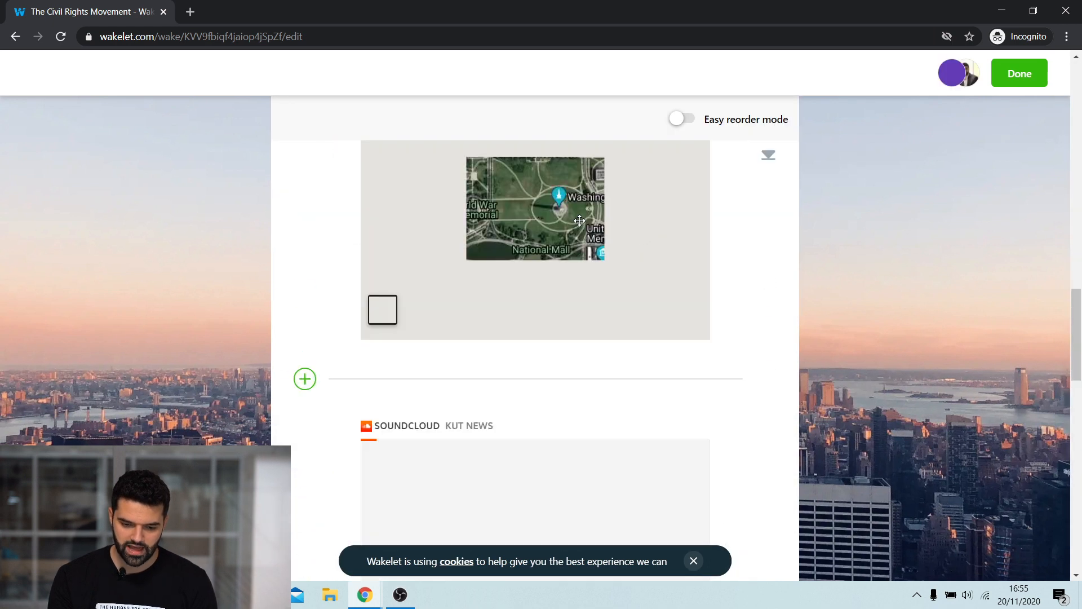
{"action": "scroll", "coordinate": [653, 267], "scroll_direction": "down", "scroll_amount": 10}
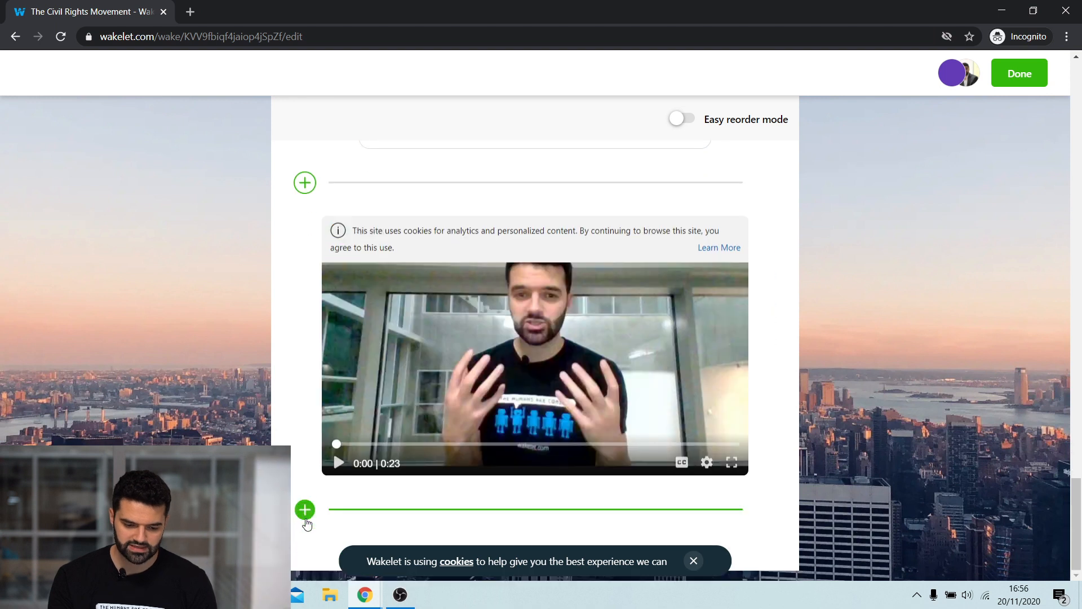
{"action": "left_click", "coordinate": [305, 511]}
{"action": "left_click", "coordinate": [338, 464]}
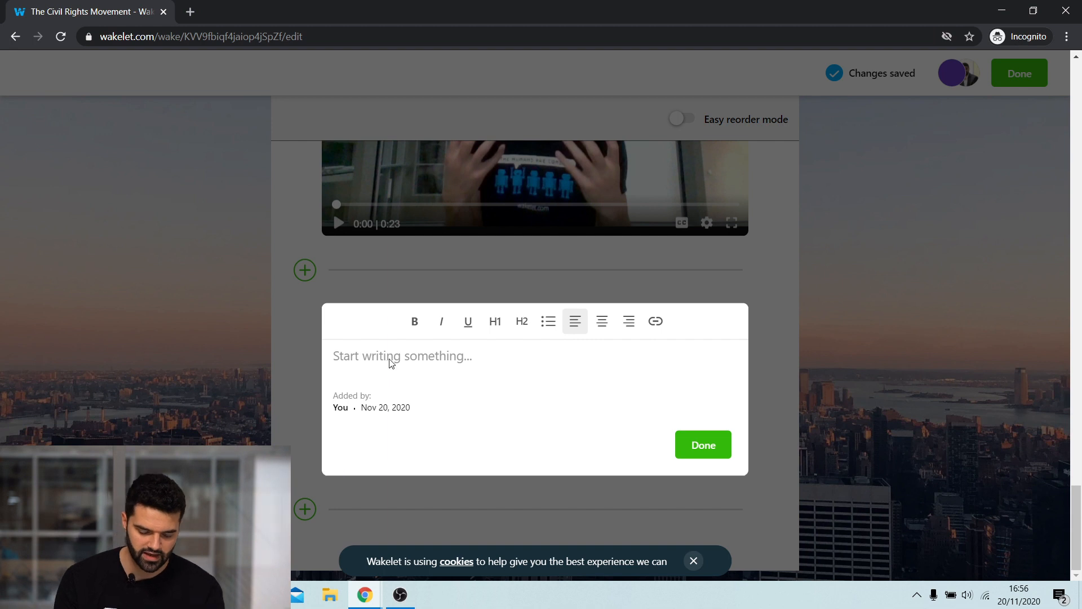
{"action": "type", "text": "I thoug"}
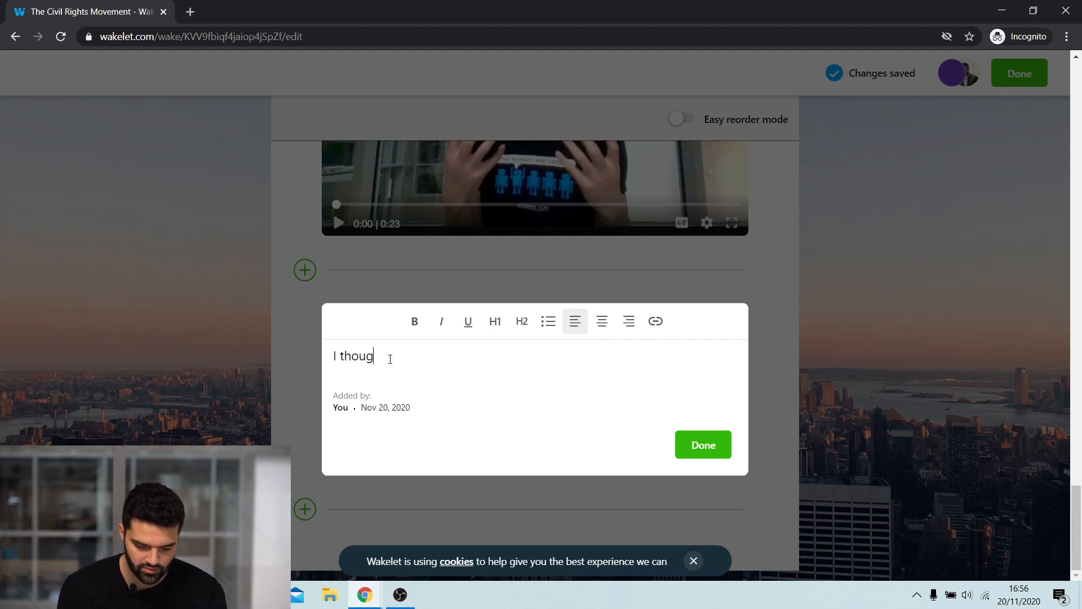
{"action": "type", "text": "ht about this for a long time xxx"}
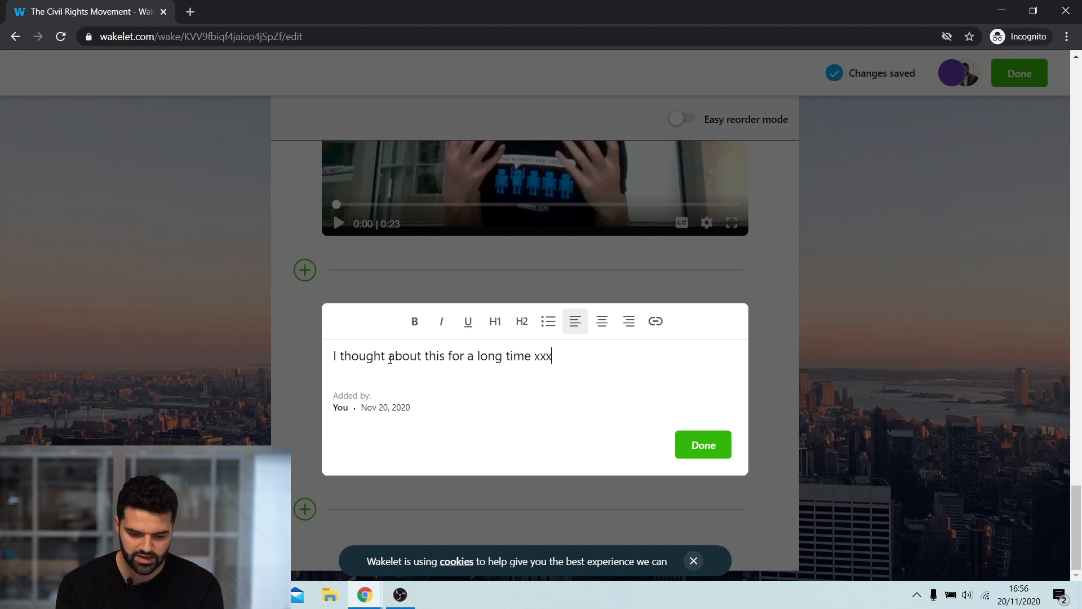
{"action": "type", "text": "xxxxxx"}
- Copy the text line and paste it into several new lines of the text item, then finish the item
{"action": "left_click_drag", "start_coordinate": [587, 356], "coordinate": [254, 366]}
{"action": "key", "text": "ctrl+c"}
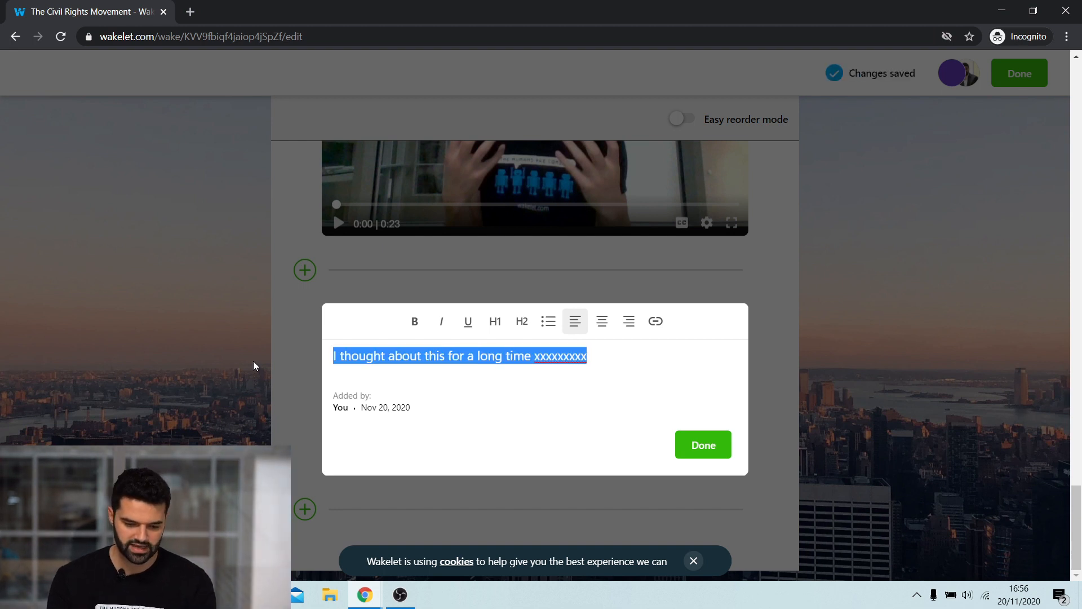
{"action": "left_click", "coordinate": [403, 385]}
{"action": "left_click", "coordinate": [586, 355]}
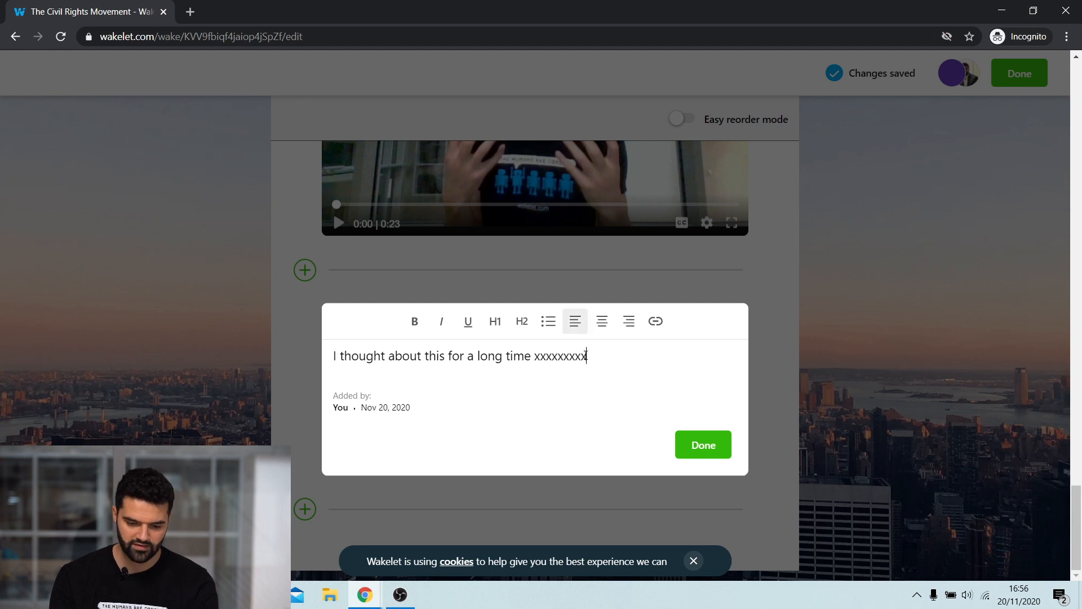
{"action": "key", "text": "Return"}
{"action": "key", "text": "ctrl+v"}
{"action": "key", "text": "ctrl+v"}
{"action": "key", "text": "Return"}
{"action": "key", "text": "ctrl+v"}
{"action": "key", "text": "Return"}
{"action": "key", "text": "ctrl+v"}
{"action": "scroll", "coordinate": [718, 322], "scroll_direction": "down", "scroll_amount": 2}
{"action": "left_click", "coordinate": [700, 447]}
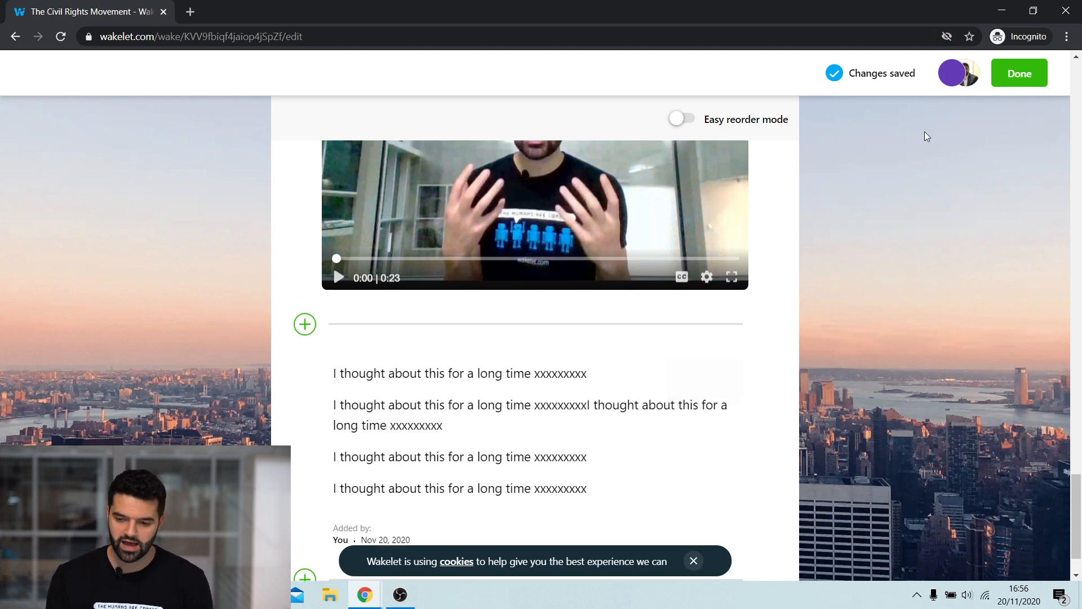
- Finish editing the collection as the contributor and close the incognito window
{"action": "left_click", "coordinate": [1013, 80]}
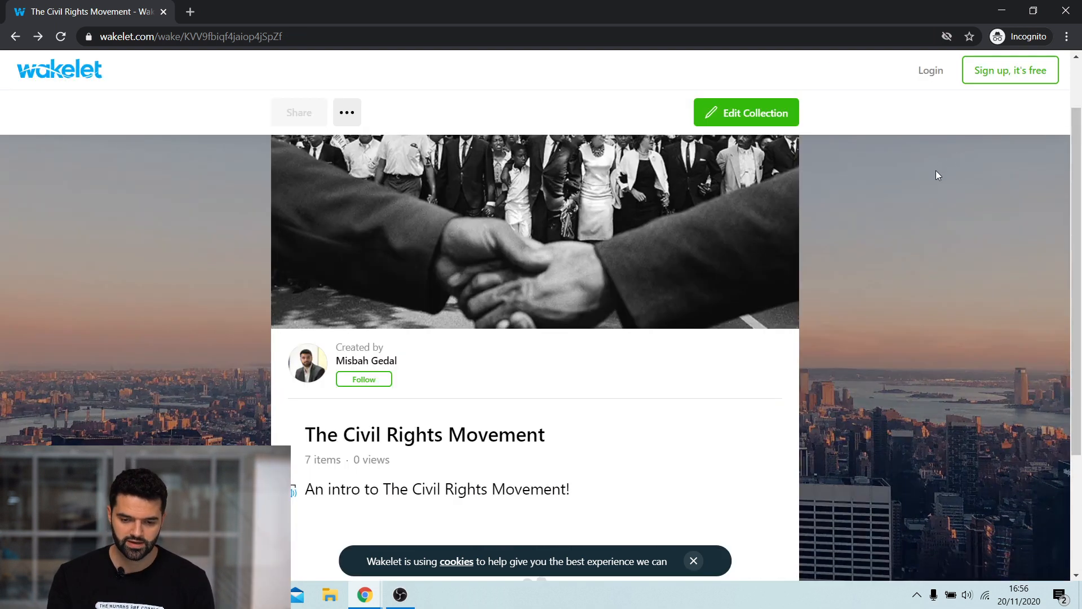
{"action": "left_click", "coordinate": [1066, 14]}
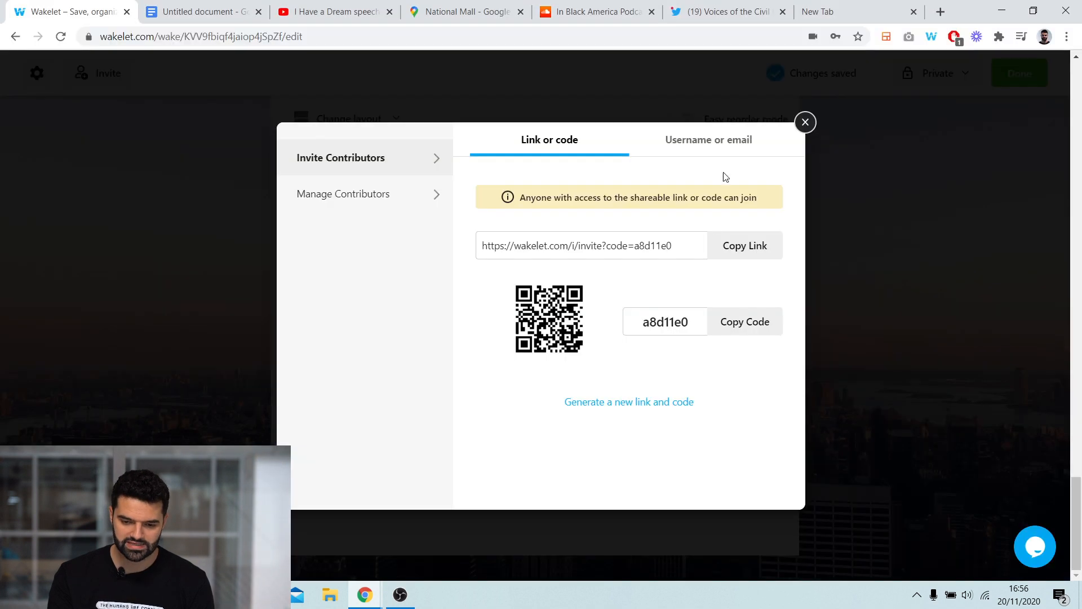
- Close the invite dialog, review the contributor's text item in the owner's editor, and finish editing
{"action": "left_click", "coordinate": [806, 122]}
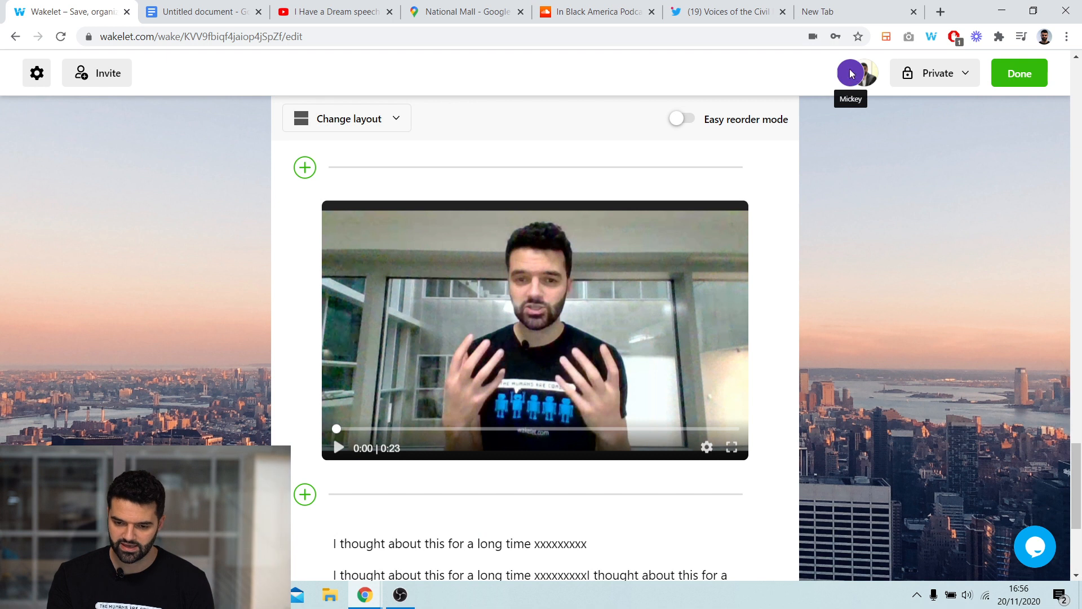
{"action": "scroll", "coordinate": [844, 186], "scroll_direction": "down", "scroll_amount": 3}
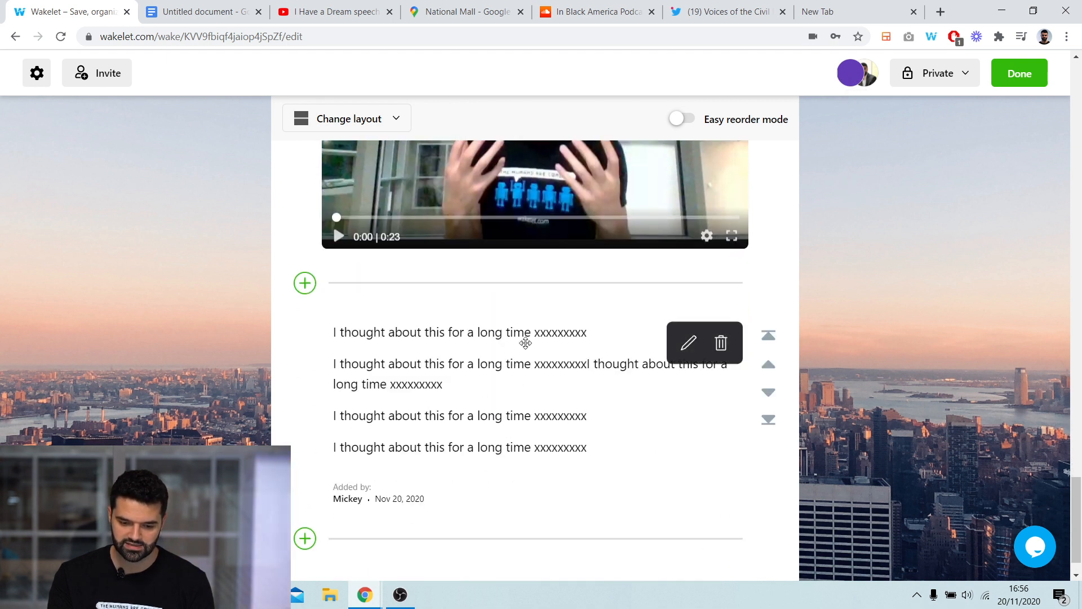
{"action": "scroll", "coordinate": [540, 359], "scroll_direction": "up", "scroll_amount": 2}
{"action": "scroll", "coordinate": [490, 379], "scroll_direction": "down", "scroll_amount": 3}
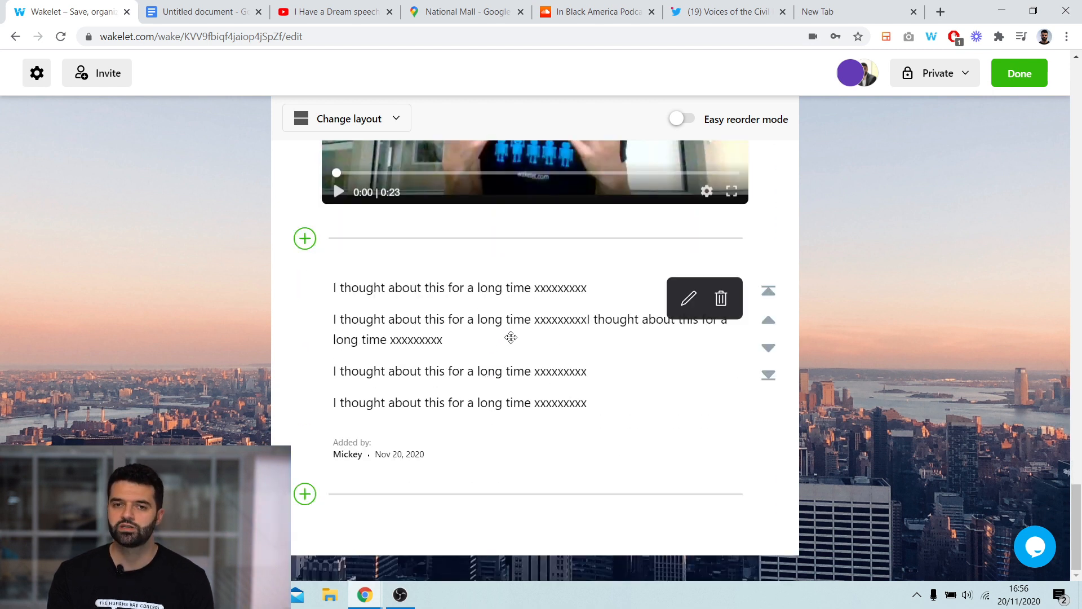
{"action": "scroll", "coordinate": [512, 335], "scroll_direction": "up", "scroll_amount": 4}
{"action": "scroll", "coordinate": [511, 335], "scroll_direction": "up", "scroll_amount": 15}
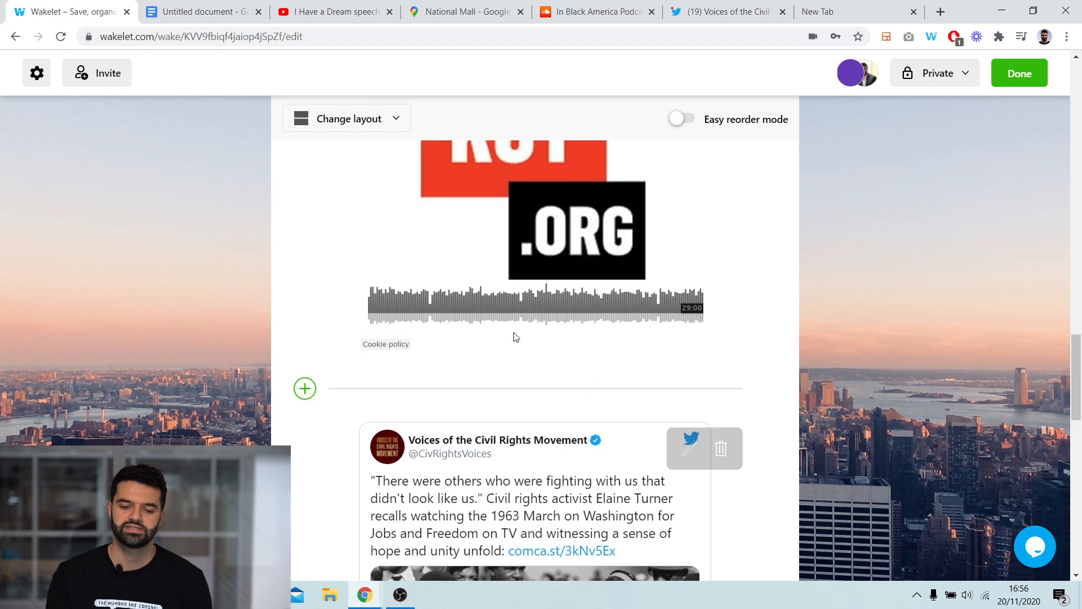
{"action": "scroll", "coordinate": [577, 319], "scroll_direction": "up", "scroll_amount": 15}
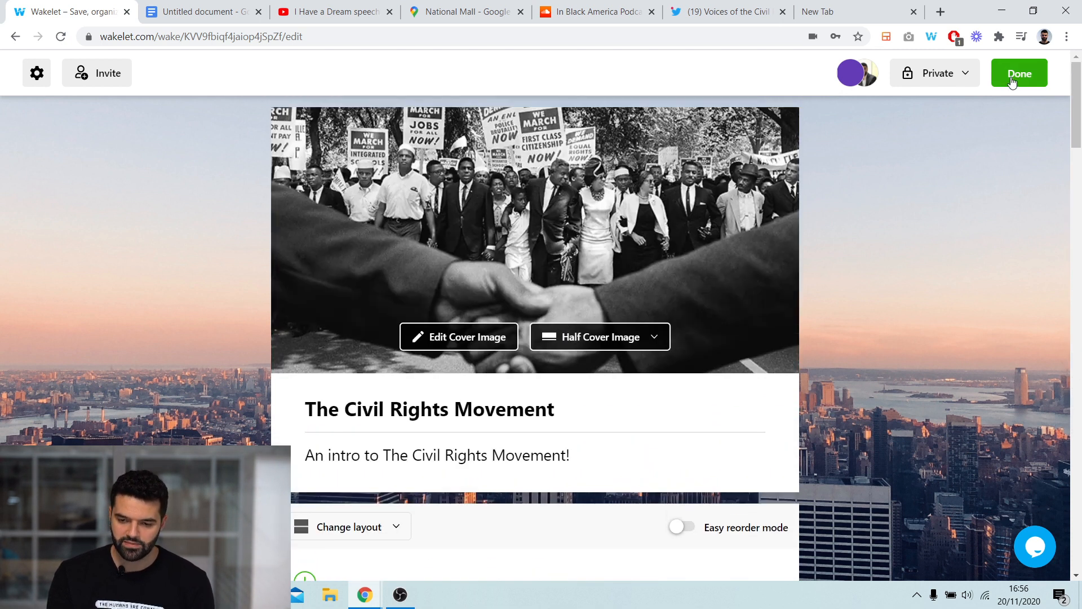
{"action": "left_click", "coordinate": [1018, 78]}
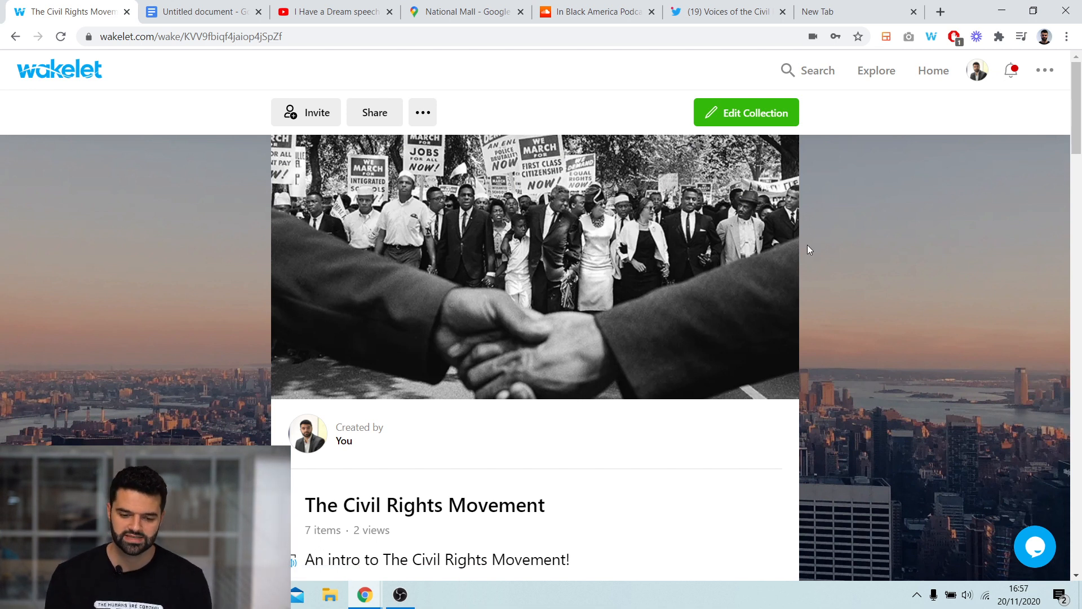
- Browse the published collection and open the YouTube speech video in the viewer, then return
{"action": "scroll", "coordinate": [829, 238], "scroll_direction": "down", "scroll_amount": 10}
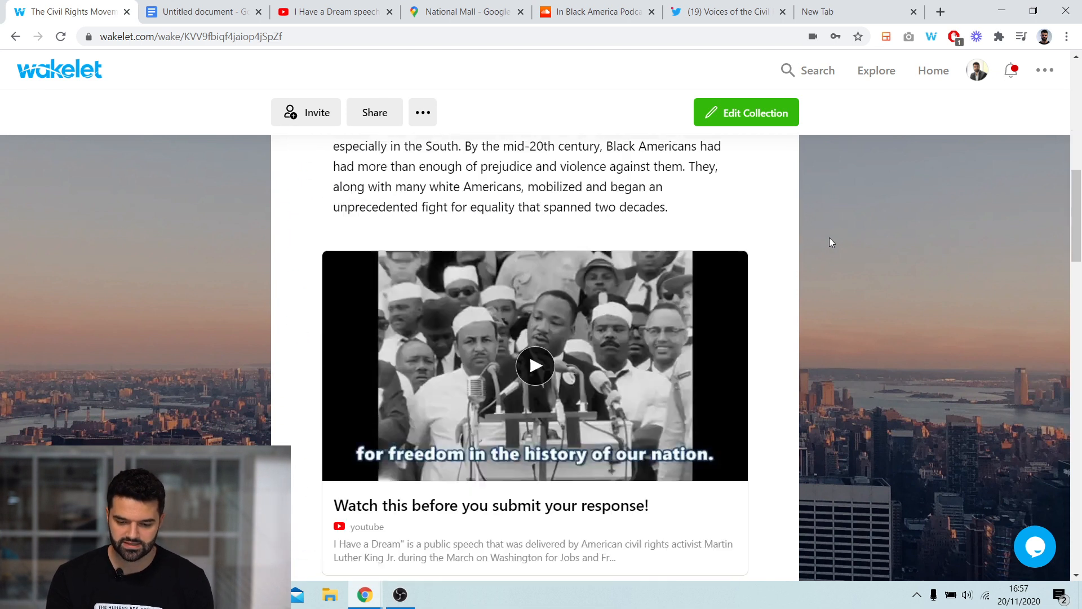
{"action": "scroll", "coordinate": [830, 242], "scroll_direction": "down", "scroll_amount": 5}
{"action": "scroll", "coordinate": [828, 242], "scroll_direction": "down", "scroll_amount": 4}
{"action": "scroll", "coordinate": [829, 243], "scroll_direction": "down", "scroll_amount": 7}
{"action": "scroll", "coordinate": [826, 244], "scroll_direction": "up", "scroll_amount": 5}
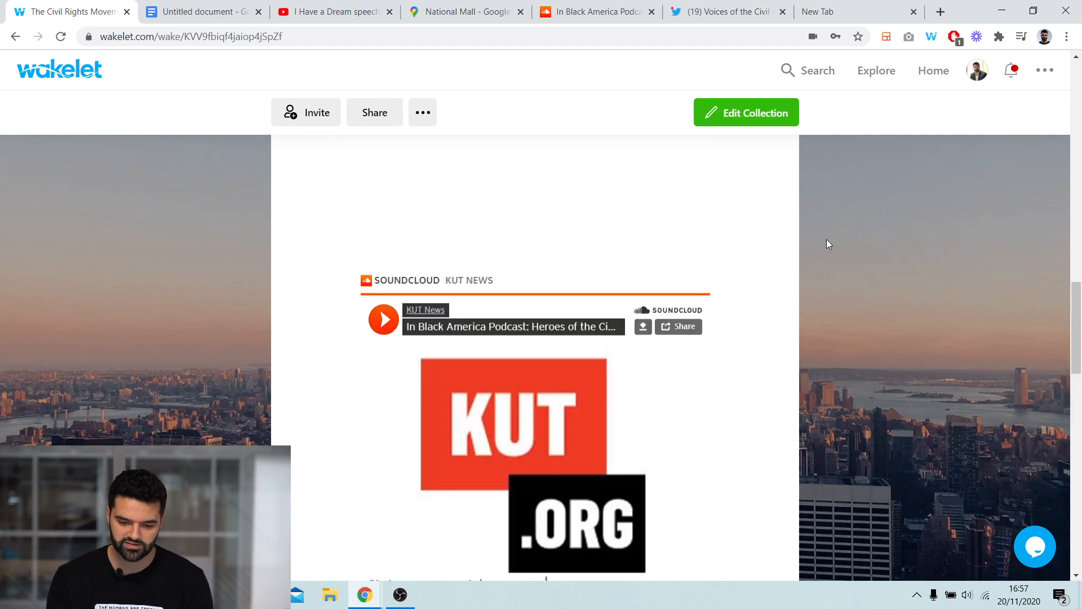
{"action": "scroll", "coordinate": [826, 239], "scroll_direction": "up", "scroll_amount": 8}
{"action": "left_click", "coordinate": [644, 345]}
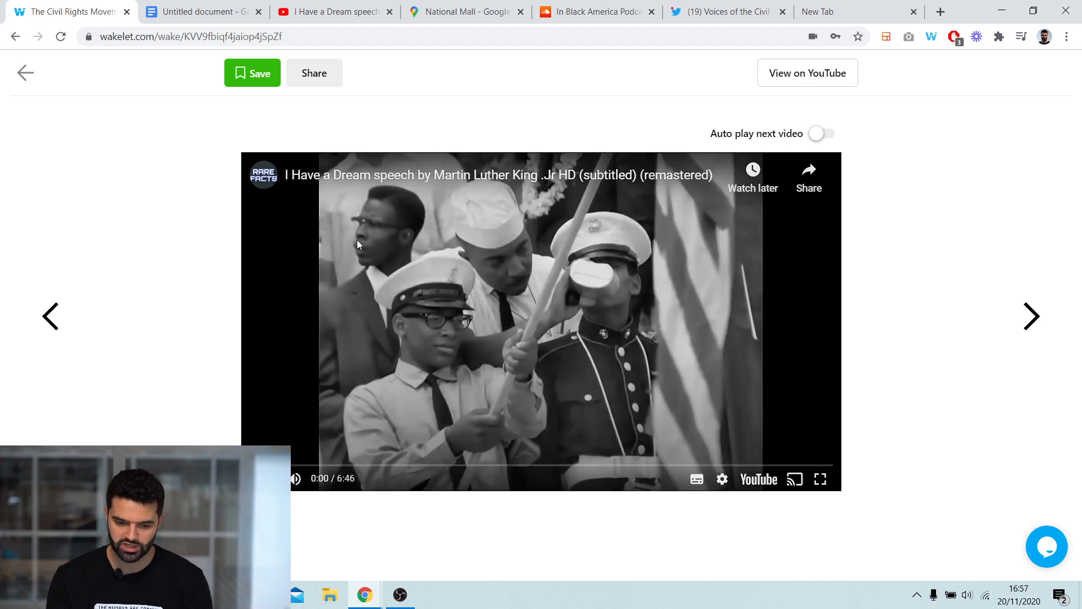
{"action": "left_click", "coordinate": [26, 72]}
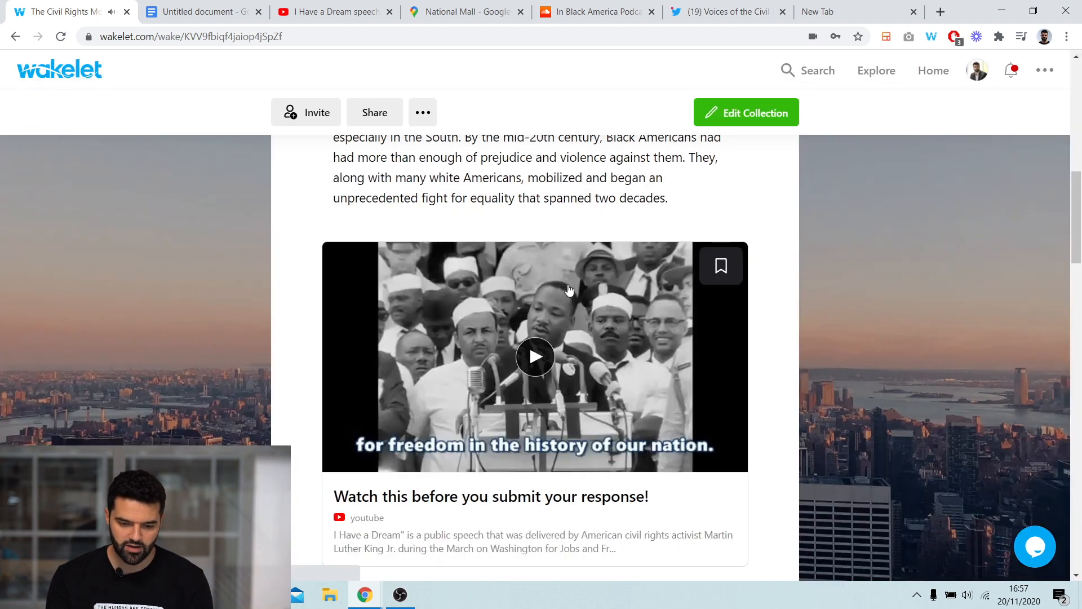
- Try the embedded resources: zoom the National Mall map and start the SoundCloud podcast
{"action": "scroll", "coordinate": [809, 292], "scroll_direction": "down", "scroll_amount": 10}
{"action": "scroll", "coordinate": [761, 297], "scroll_direction": "up", "scroll_amount": 4}
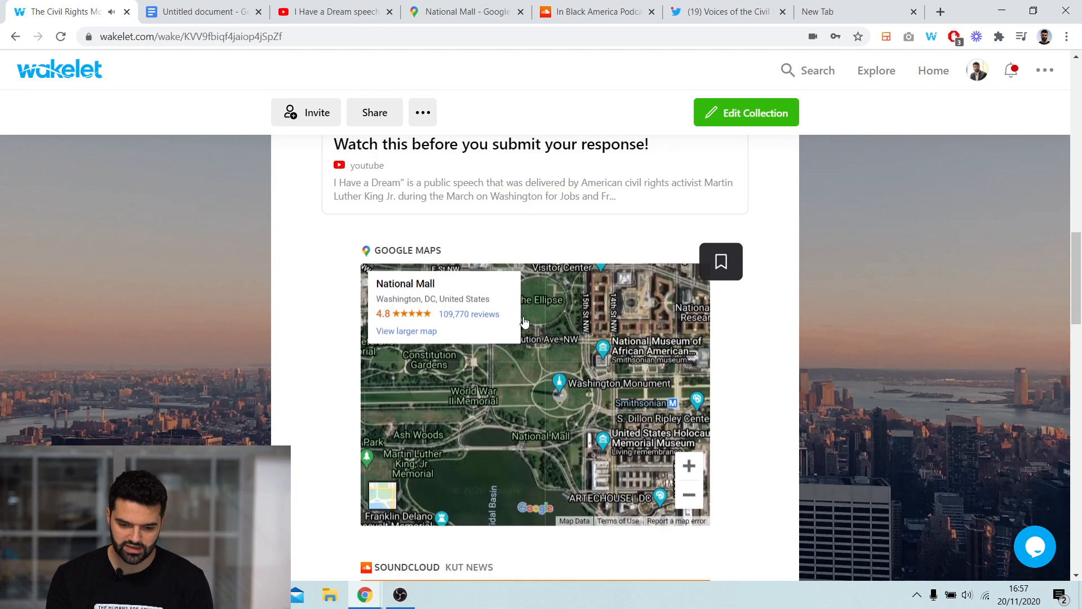
{"action": "scroll", "coordinate": [555, 392], "scroll_direction": "up", "scroll_amount": 2}
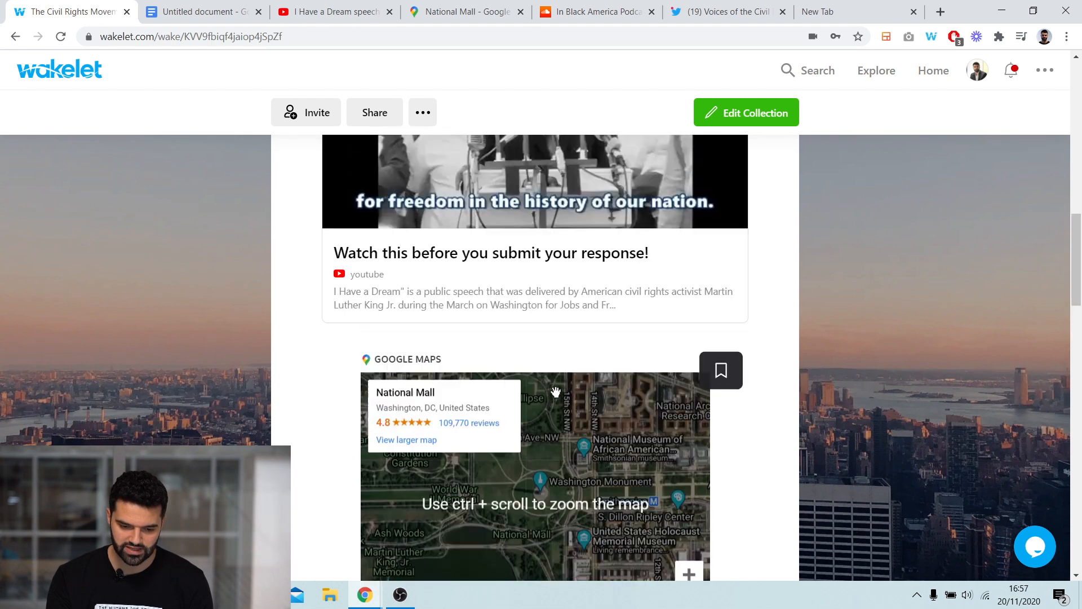
{"action": "scroll", "coordinate": [727, 374], "scroll_direction": "down", "scroll_amount": 7}
{"action": "scroll", "coordinate": [699, 338], "scroll_direction": "up", "scroll_amount": 3}
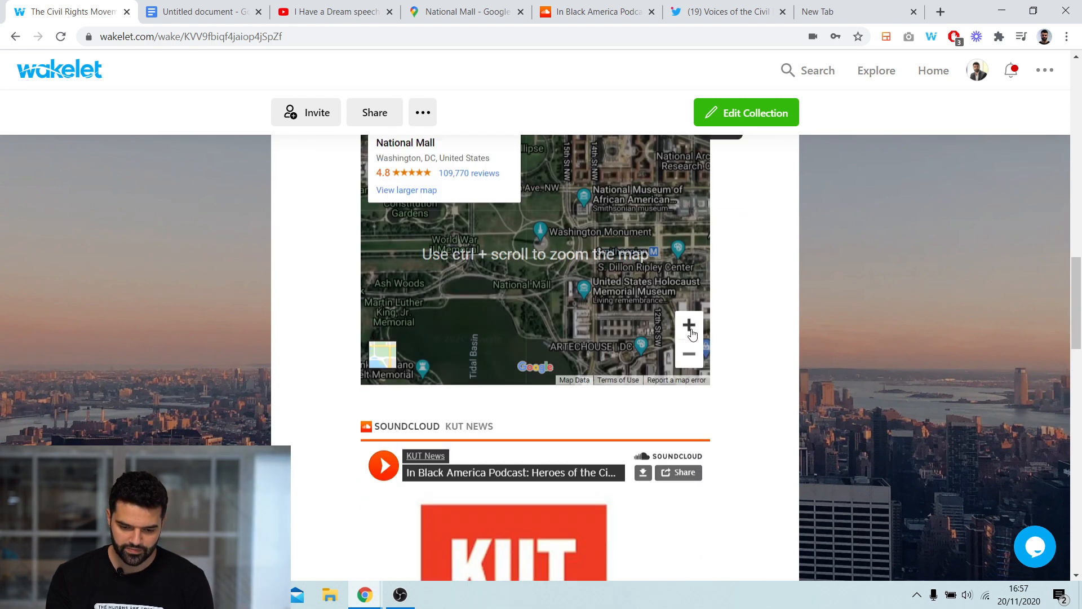
{"action": "left_click", "coordinate": [689, 325]}
{"action": "left_click", "coordinate": [688, 326]}
{"action": "scroll", "coordinate": [768, 297], "scroll_direction": "down", "scroll_amount": 5}
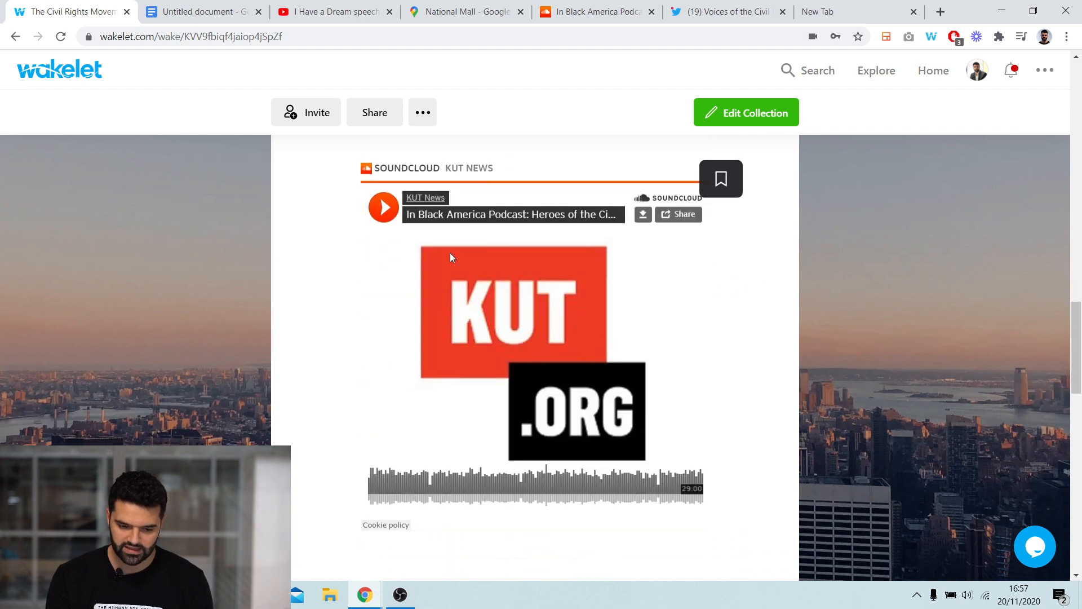
{"action": "left_click", "coordinate": [384, 185]}
{"action": "scroll", "coordinate": [774, 338], "scroll_direction": "down", "scroll_amount": 5}
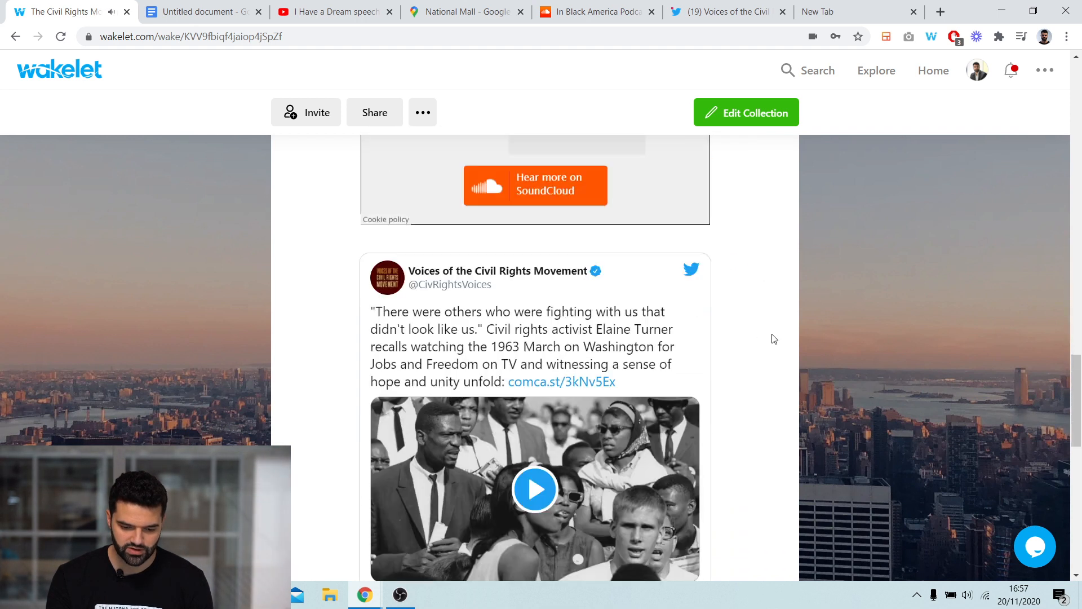
{"action": "scroll", "coordinate": [775, 339], "scroll_direction": "down", "scroll_amount": 4}
- Play the tweet's video and the contributor video, then look back through the collection to the top
{"action": "left_click", "coordinate": [535, 278]}
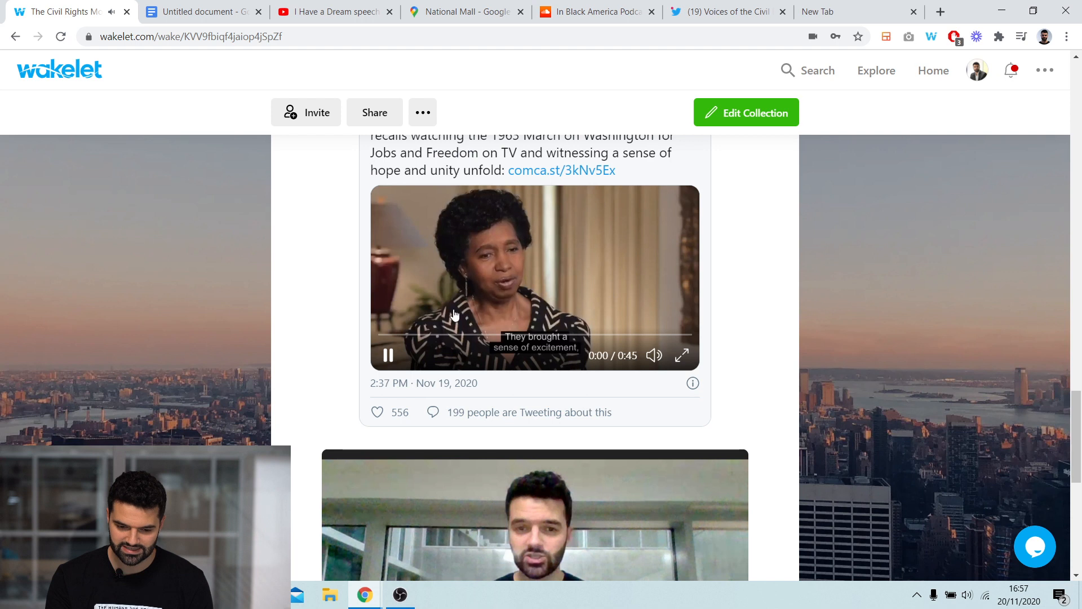
{"action": "scroll", "coordinate": [847, 337], "scroll_direction": "down", "scroll_amount": 5}
{"action": "left_click", "coordinate": [416, 395]}
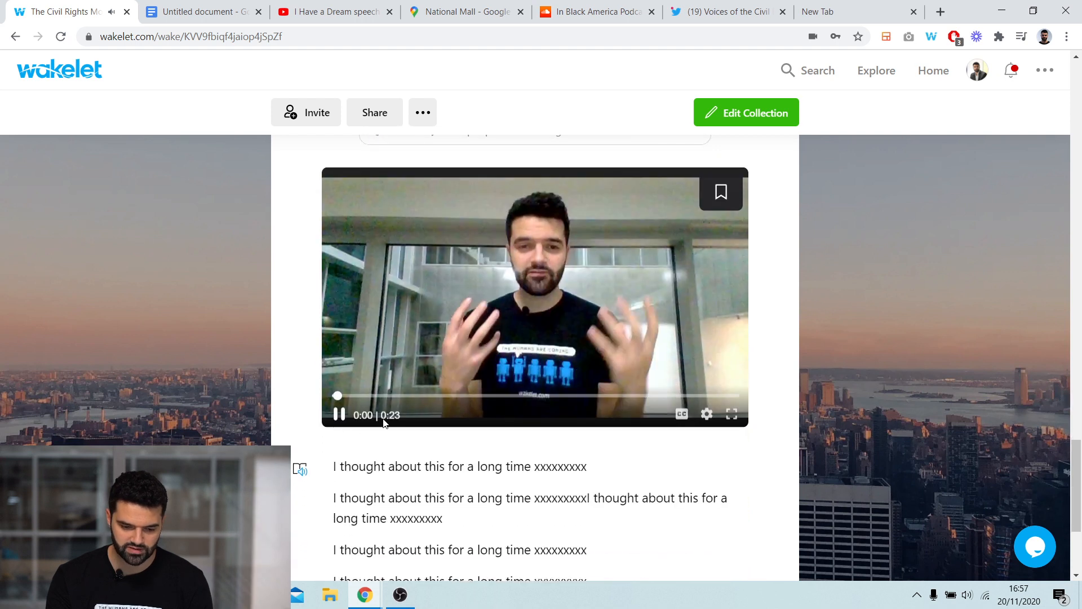
{"action": "left_click", "coordinate": [339, 415]}
{"action": "scroll", "coordinate": [813, 337], "scroll_direction": "down", "scroll_amount": 4}
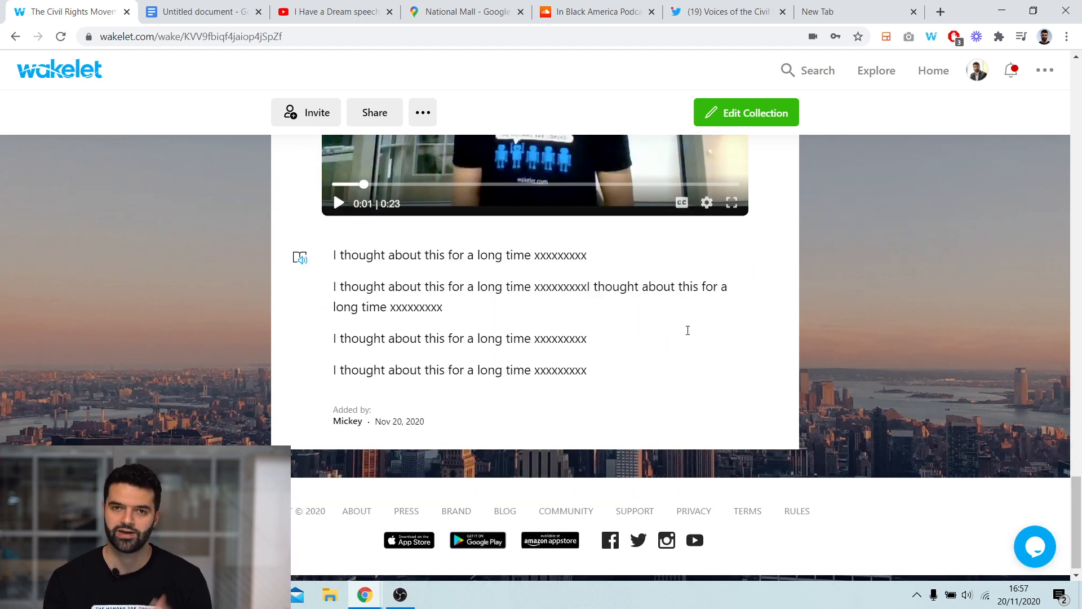
{"action": "scroll", "coordinate": [877, 282], "scroll_direction": "up", "scroll_amount": 15}
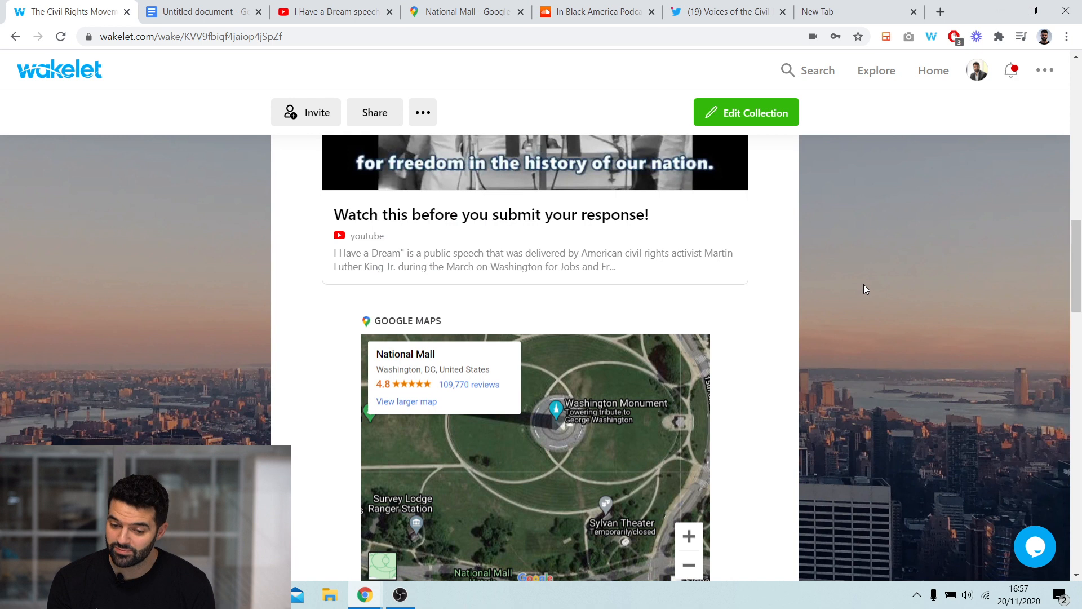
{"action": "scroll", "coordinate": [863, 285], "scroll_direction": "up", "scroll_amount": 15}
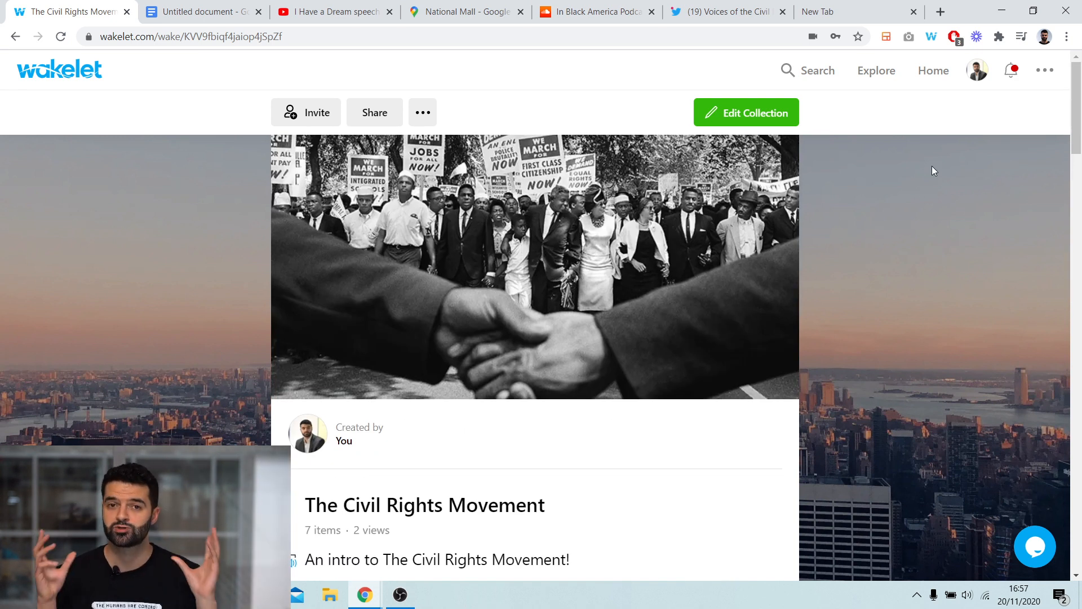
- From the home page, start creating a new space and name it History Grad 8
{"action": "left_click", "coordinate": [930, 79]}
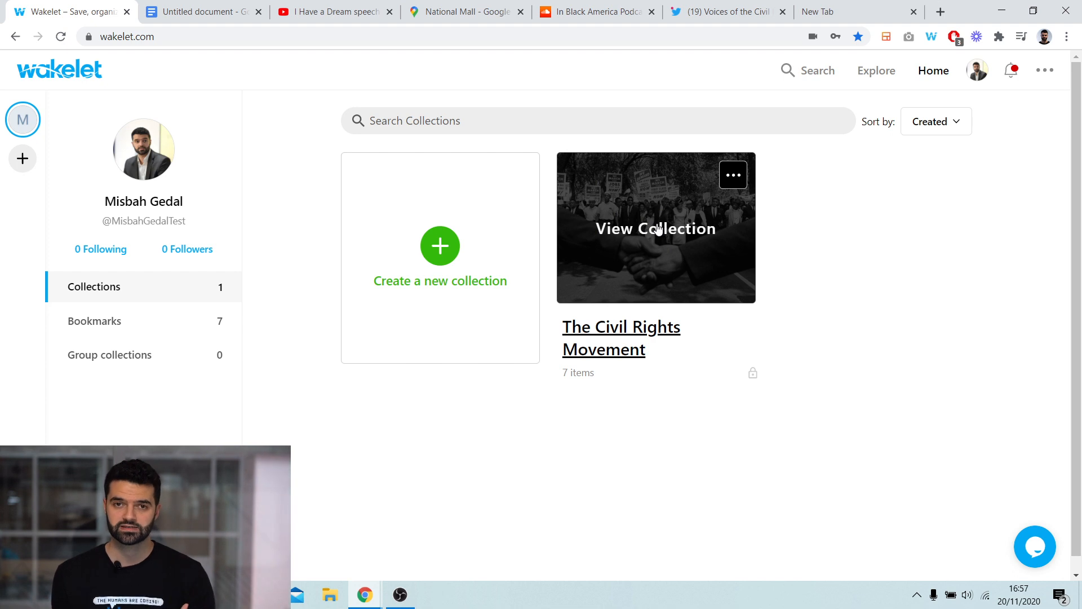
{"action": "left_click", "coordinate": [25, 163]}
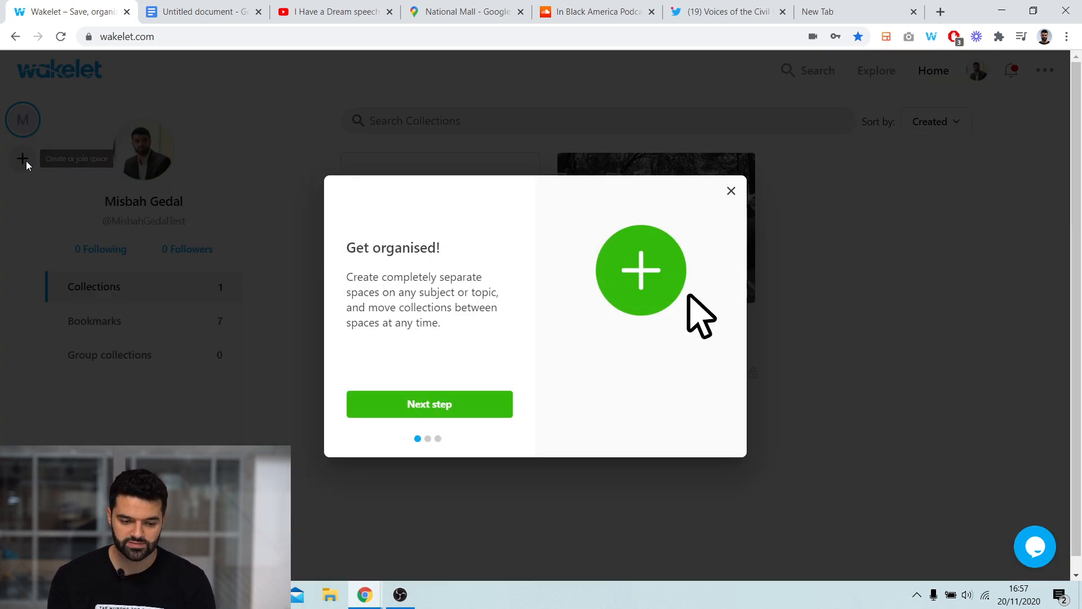
{"action": "left_click", "coordinate": [419, 405]}
{"action": "left_click", "coordinate": [421, 409]}
{"action": "left_click", "coordinate": [422, 410]}
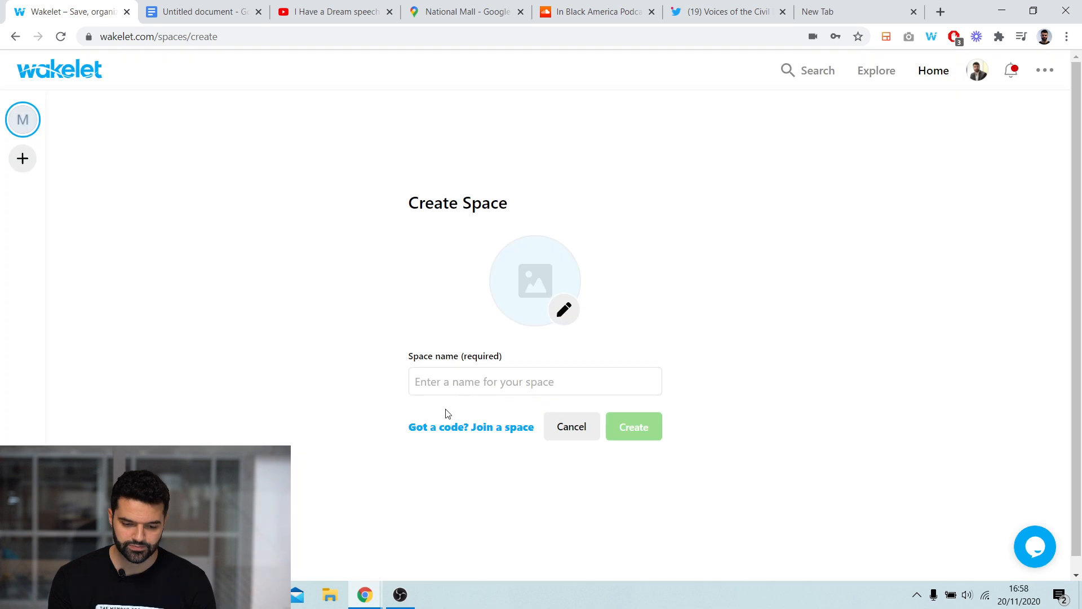
{"action": "left_click", "coordinate": [484, 378]}
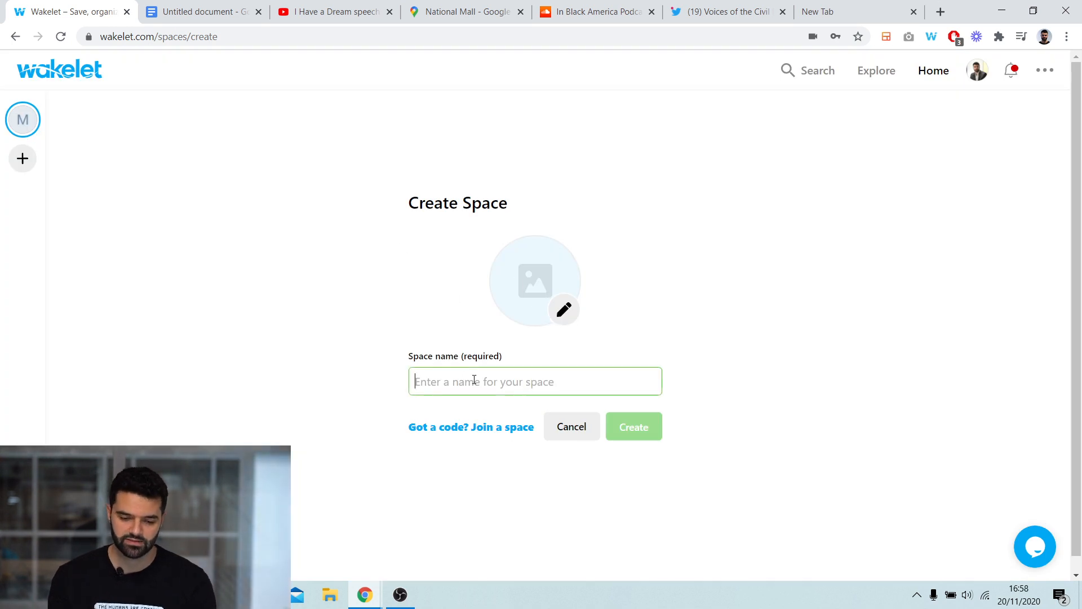
{"action": "type", "text": "History Grade 8"}
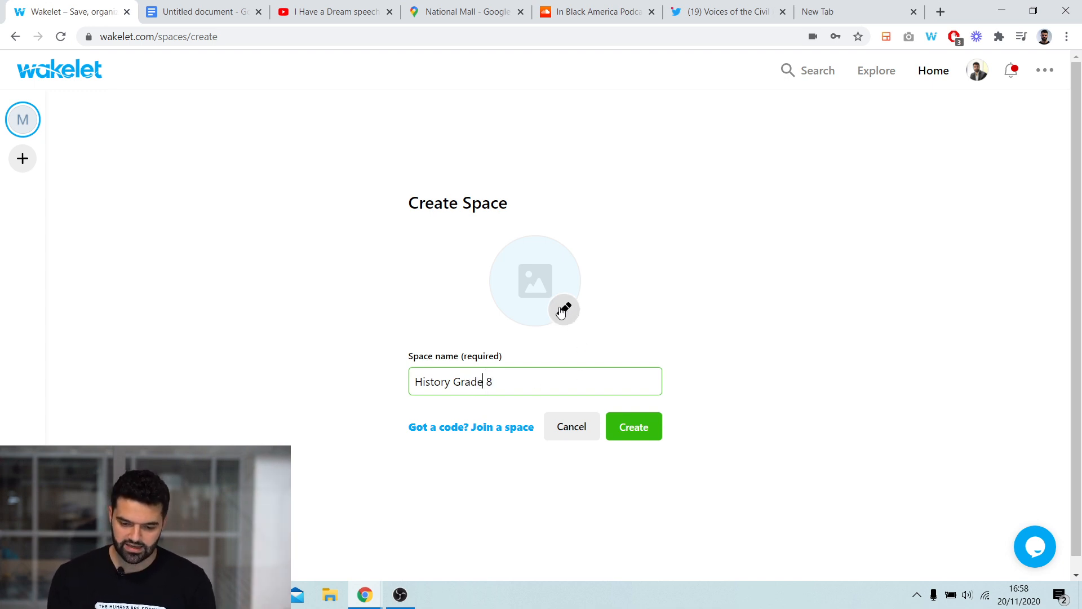
- Give the space a globe photo from the public library search 'history', adjust its zoom and position, and create the space
{"action": "left_click", "coordinate": [562, 310]}
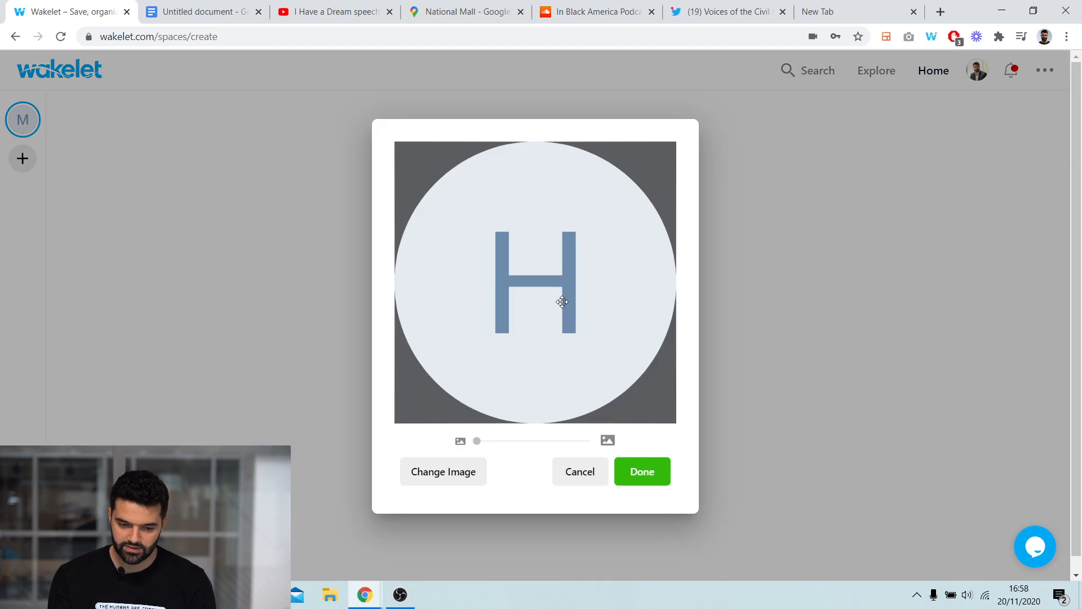
{"action": "left_click", "coordinate": [444, 472]}
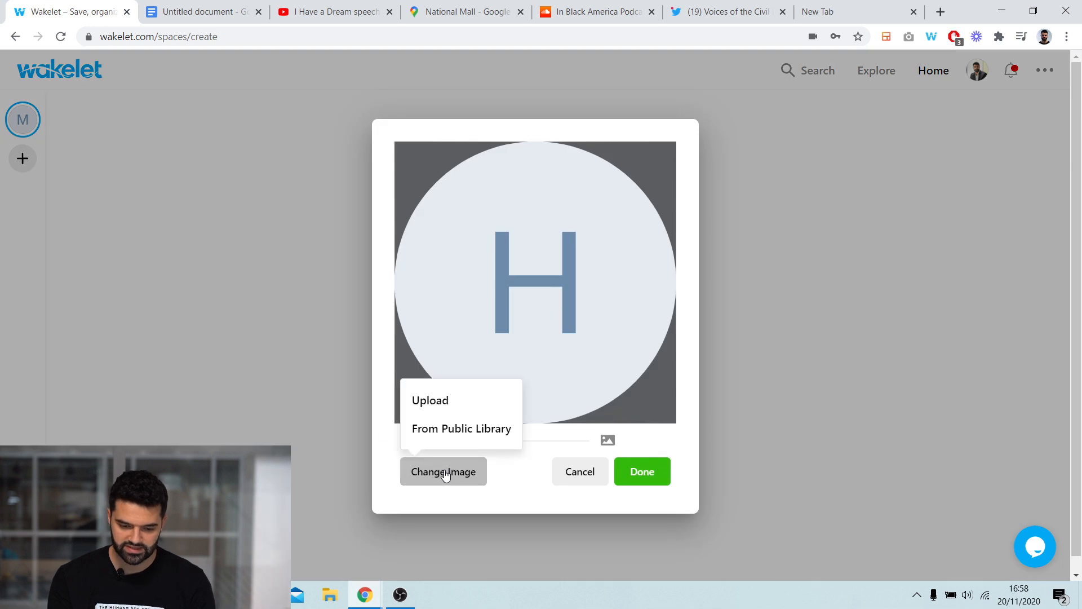
{"action": "left_click", "coordinate": [463, 436]}
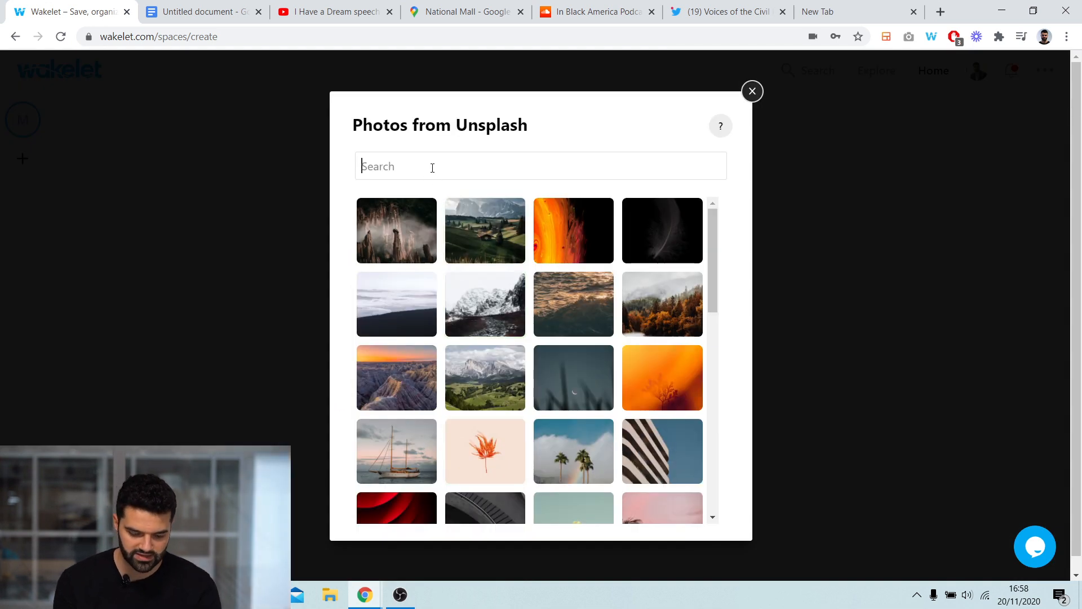
{"action": "type", "text": "history"}
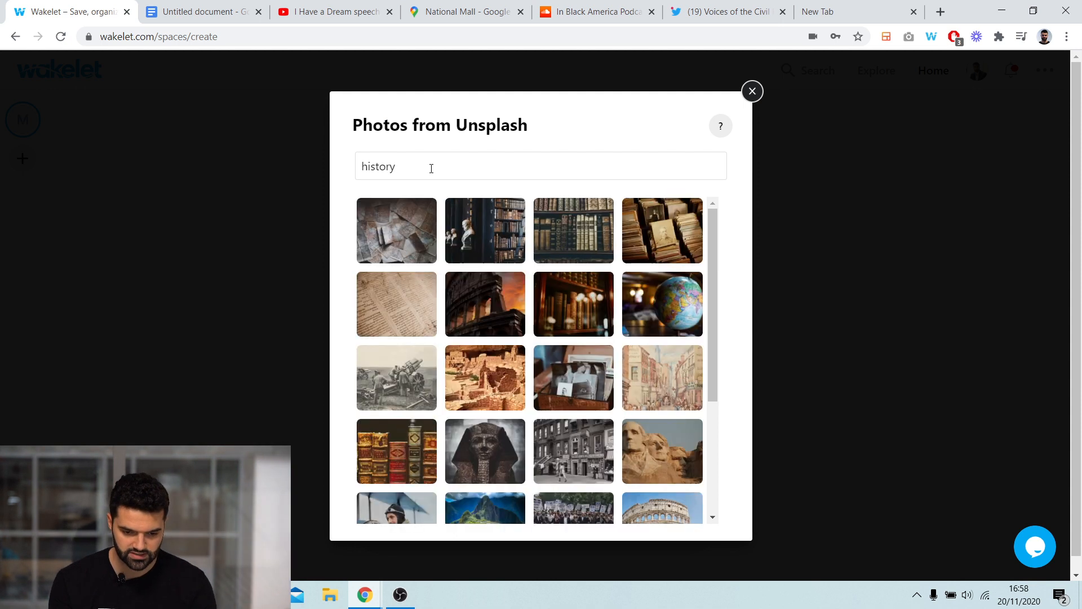
{"action": "left_click", "coordinate": [647, 288]}
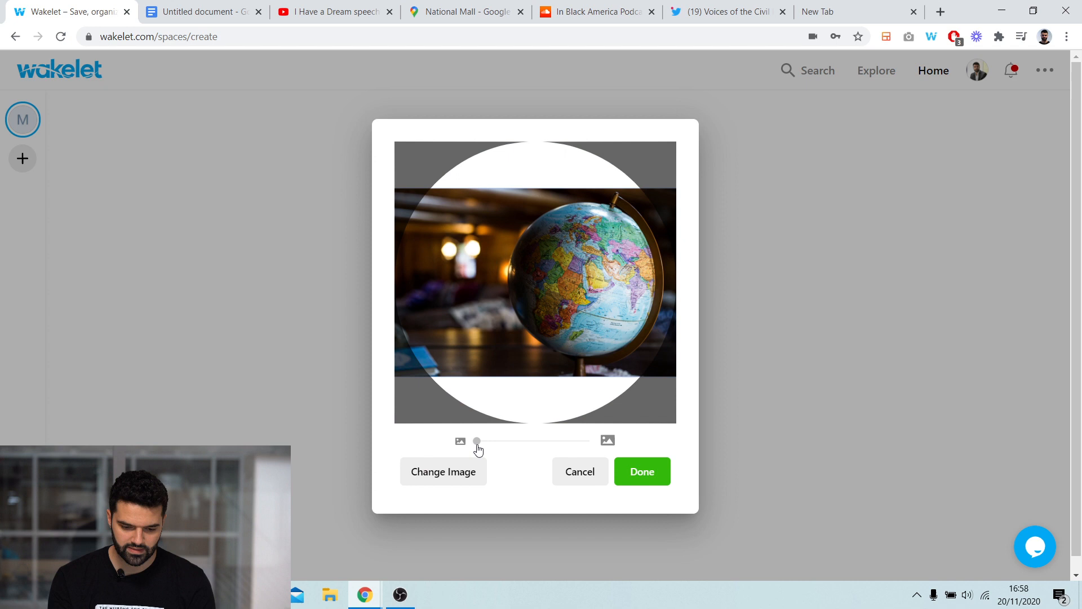
{"action": "left_click_drag", "start_coordinate": [477, 444], "coordinate": [491, 444]}
{"action": "left_click_drag", "start_coordinate": [519, 352], "coordinate": [483, 396]}
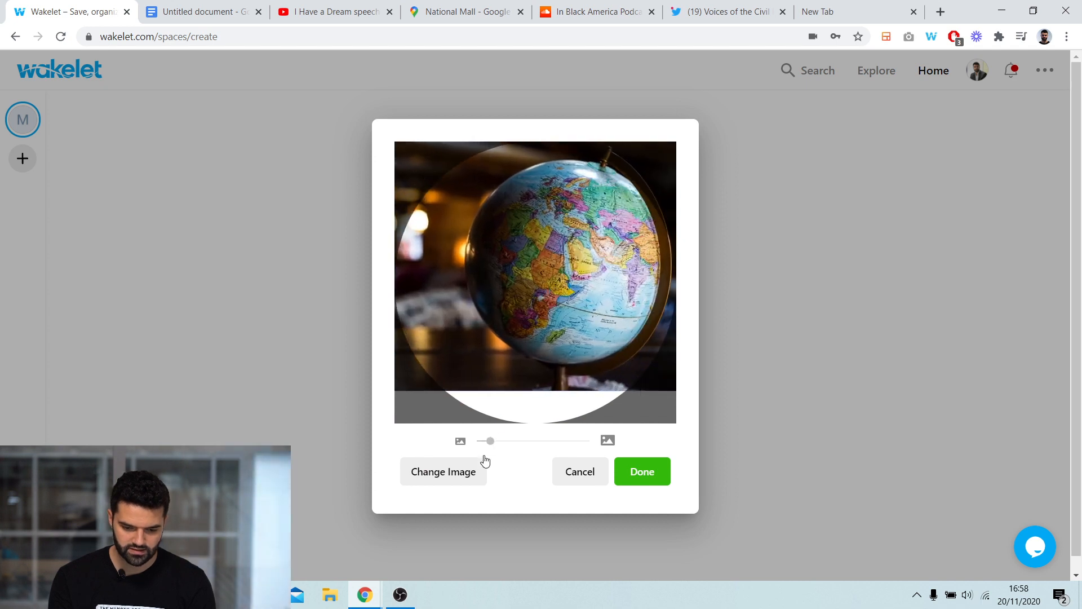
{"action": "left_click_drag", "start_coordinate": [490, 440], "coordinate": [502, 441]}
{"action": "left_click", "coordinate": [647, 482]}
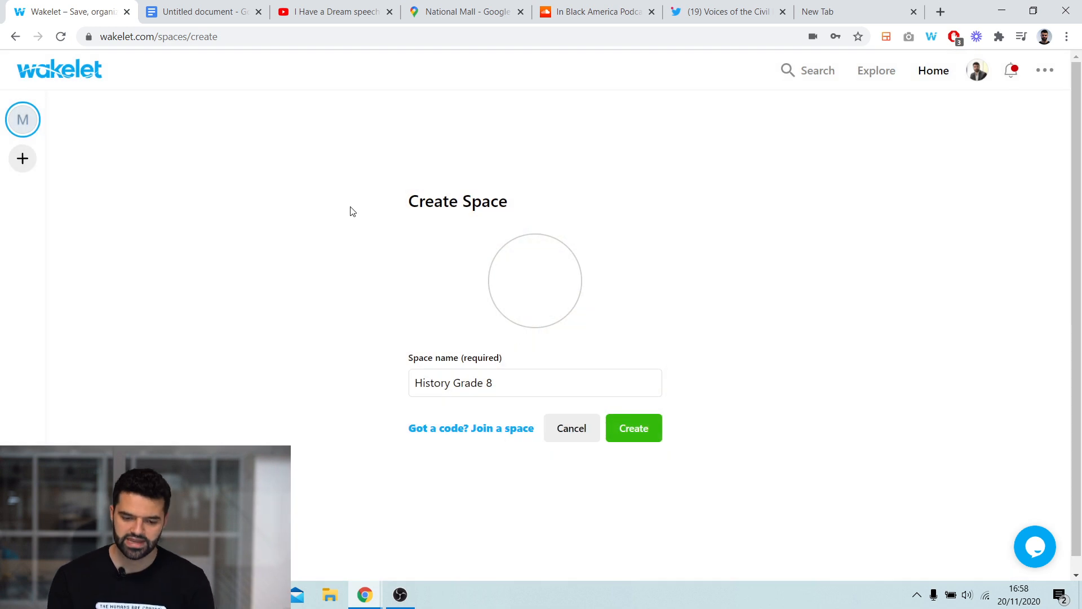
{"action": "left_click", "coordinate": [634, 428]}
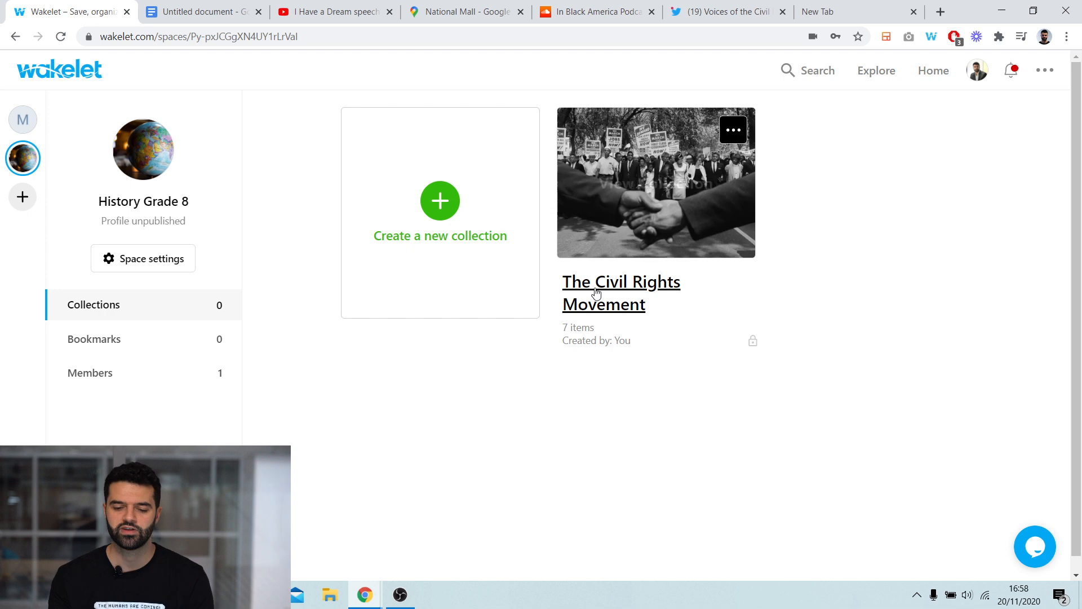
{"action": "left_click", "coordinate": [38, 126]}
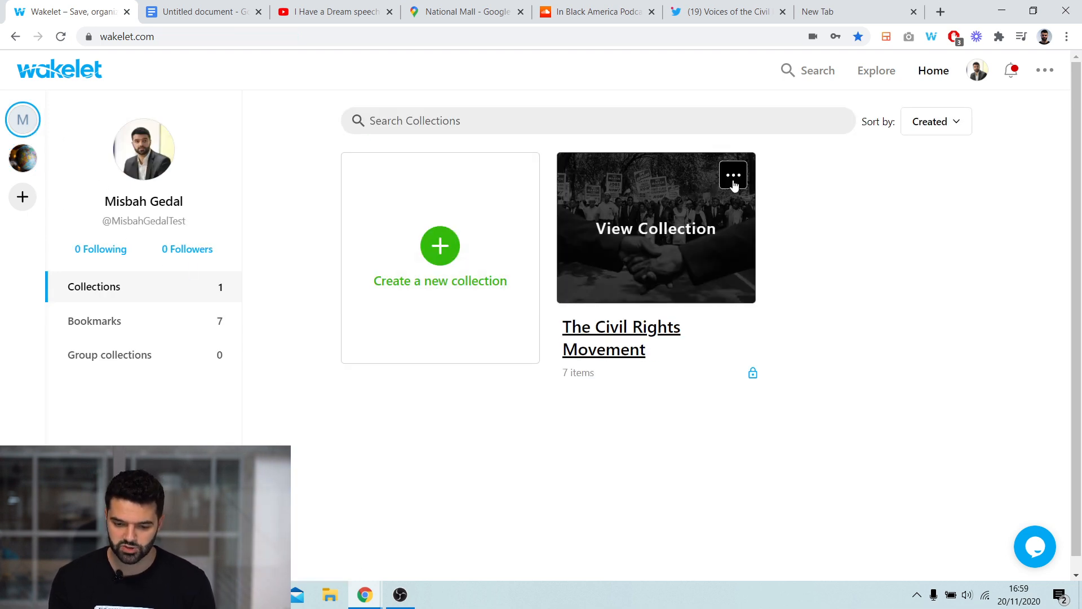
{"action": "left_click", "coordinate": [733, 180]}
{"action": "left_click", "coordinate": [671, 223]}
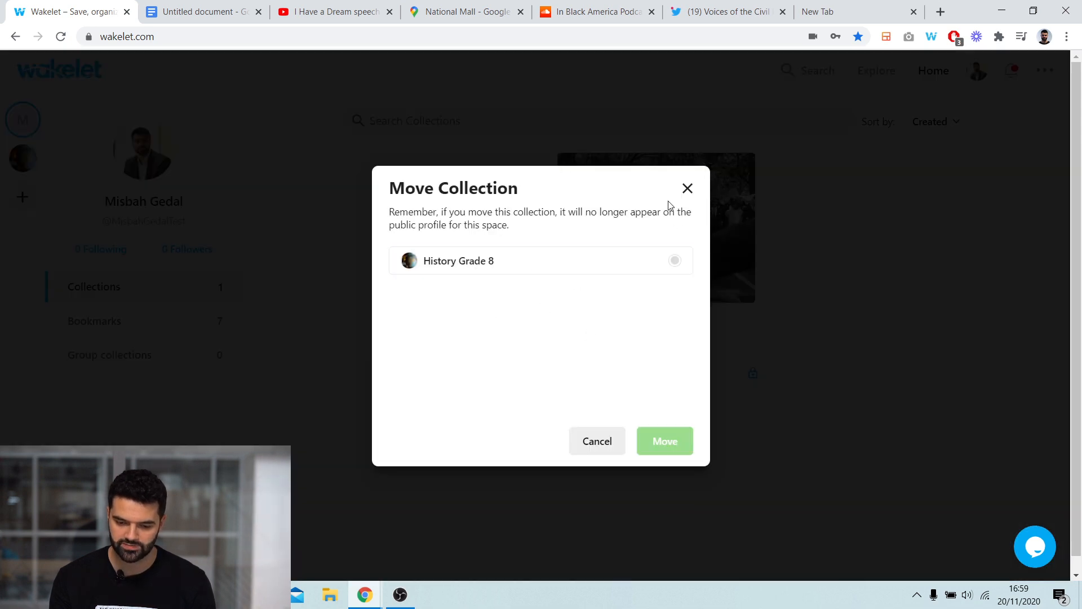
{"action": "left_click", "coordinate": [688, 188]}
- Move The Civil Rights Movement collection from the personal profile into the History Grade 8 space
{"action": "left_click", "coordinate": [27, 169]}
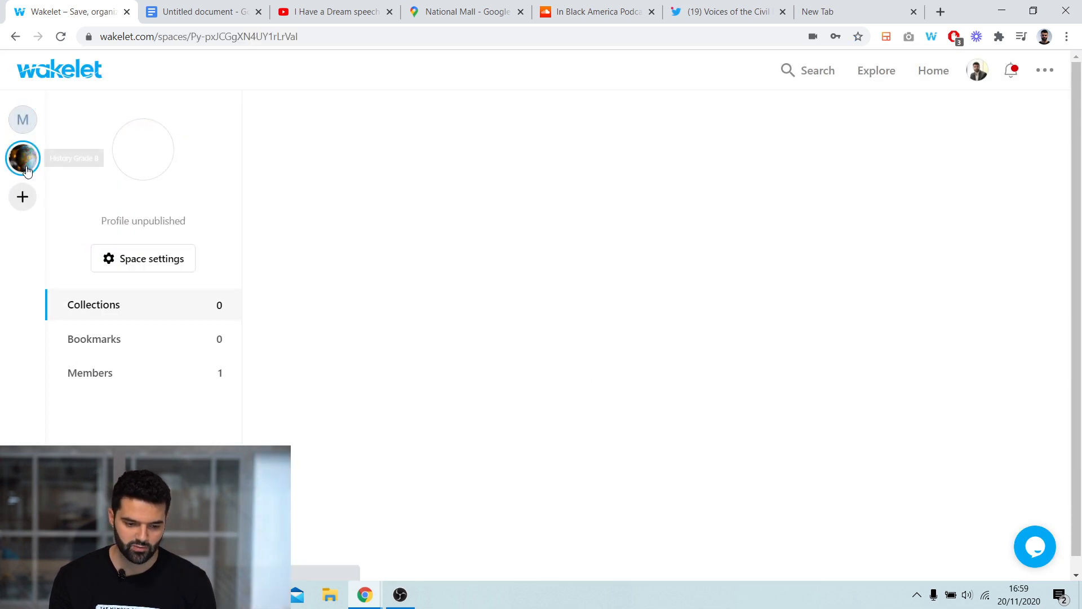
{"action": "left_click", "coordinate": [24, 122]}
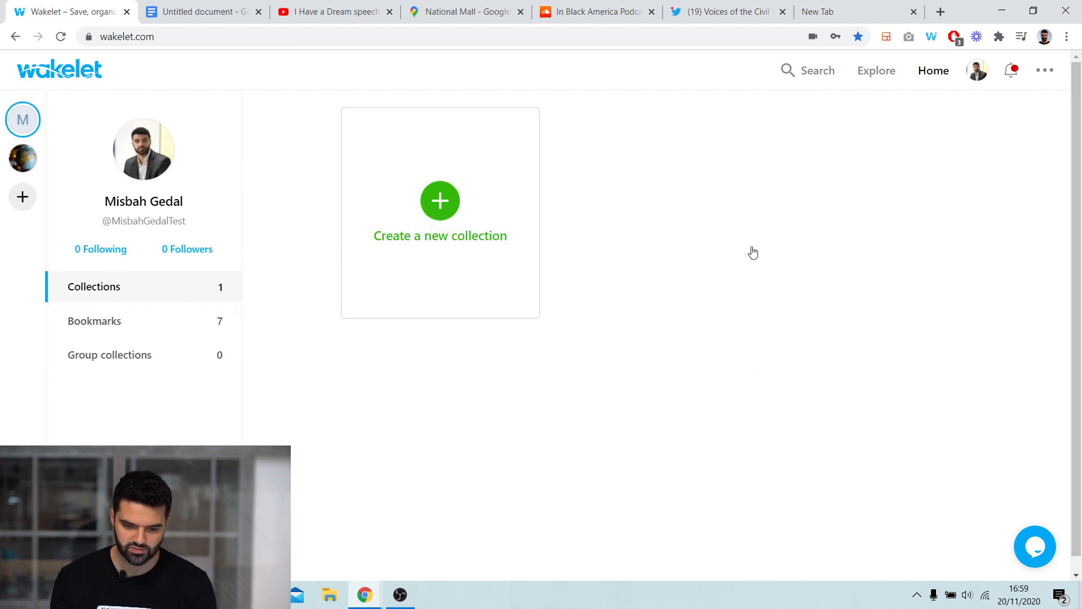
{"action": "left_click", "coordinate": [731, 174]}
{"action": "left_click", "coordinate": [682, 220]}
{"action": "left_click", "coordinate": [484, 260]}
{"action": "left_click", "coordinate": [663, 441]}
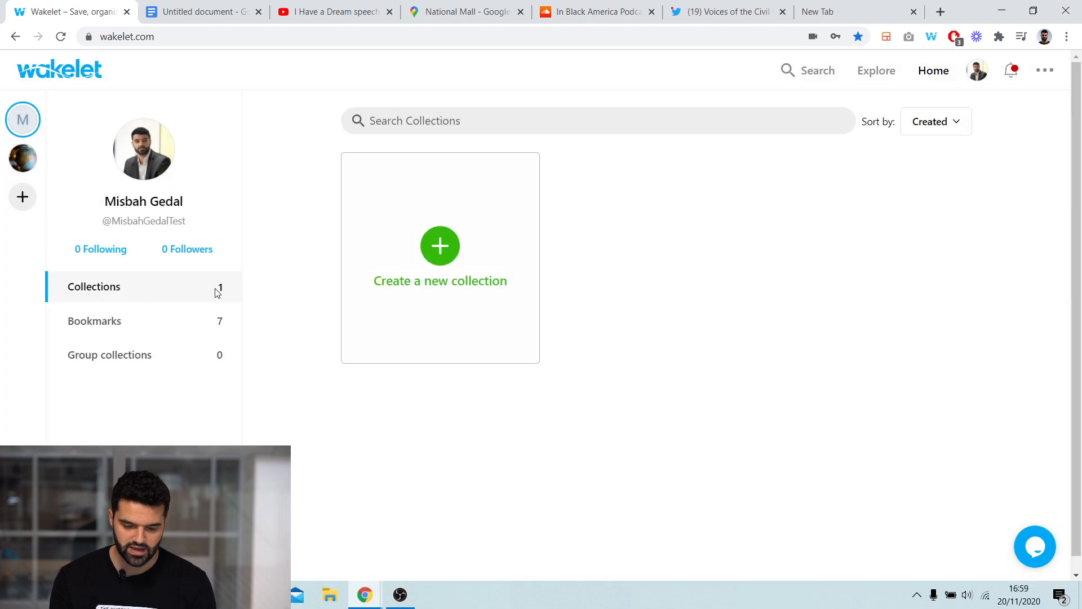
- Open the History Grade 8 space and review its members and the invite-members options
{"action": "left_click", "coordinate": [22, 158]}
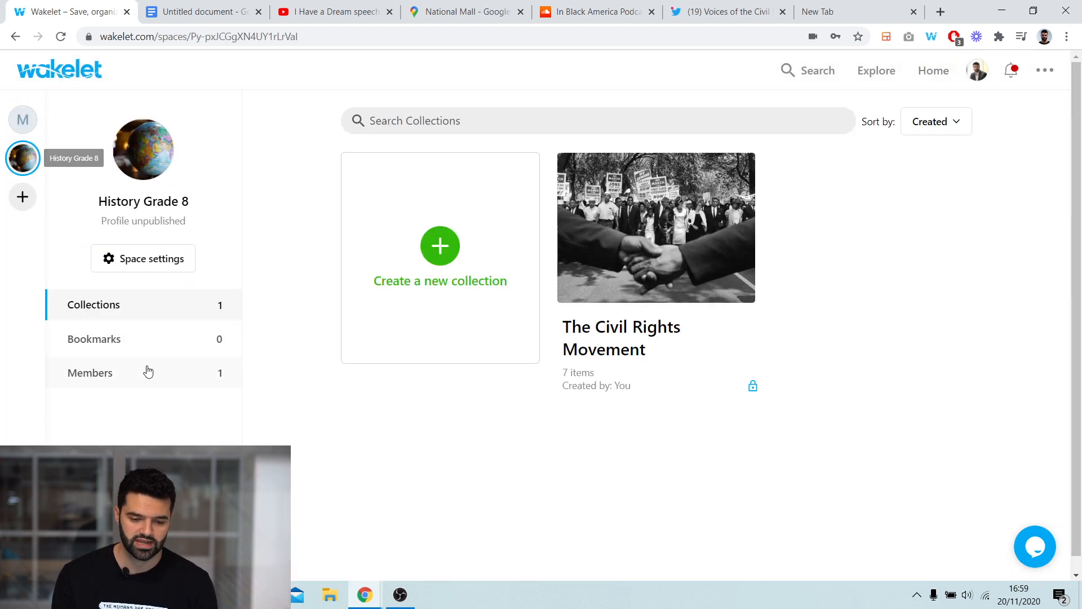
{"action": "left_click", "coordinate": [148, 372]}
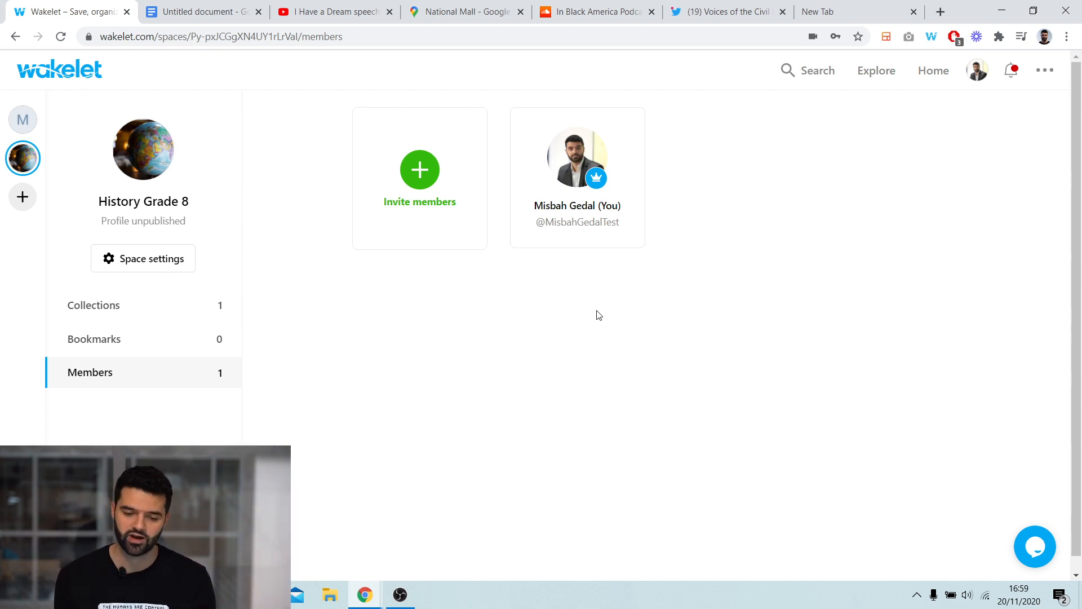
{"action": "left_click", "coordinate": [420, 176]}
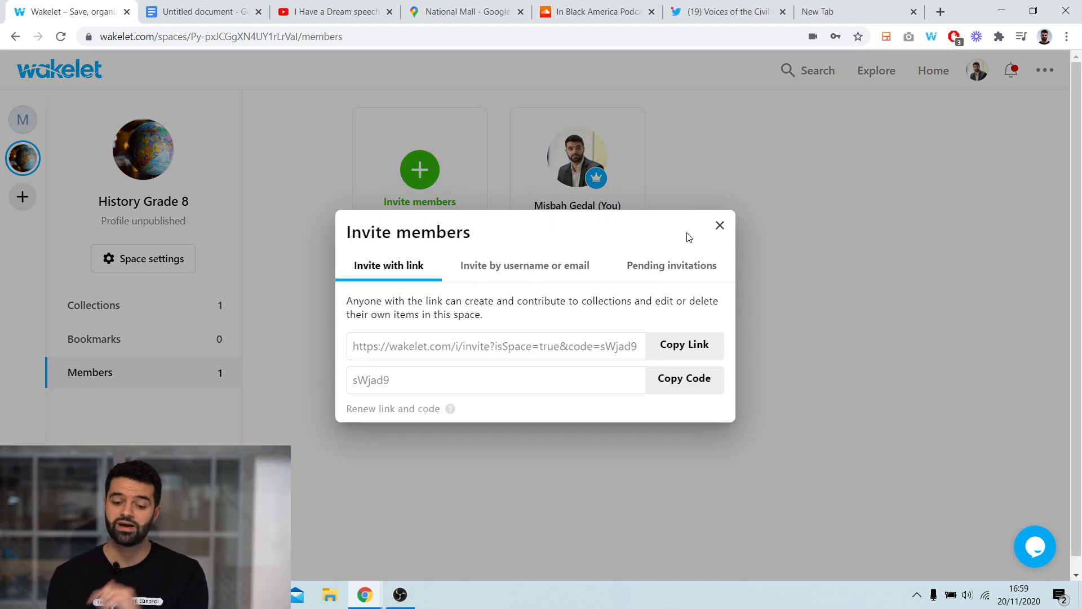
{"action": "left_click", "coordinate": [720, 226]}
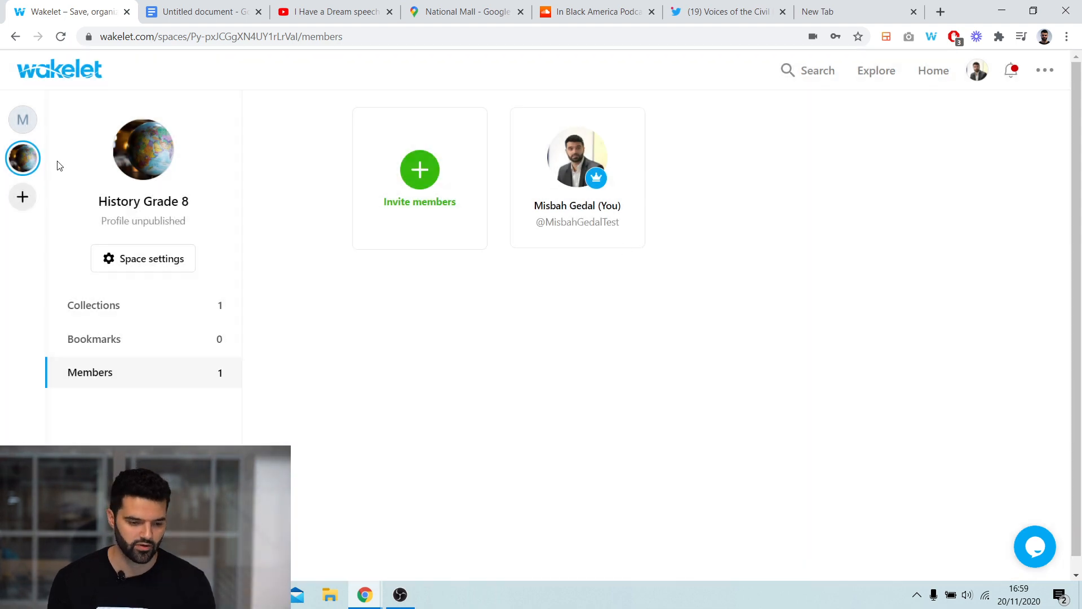